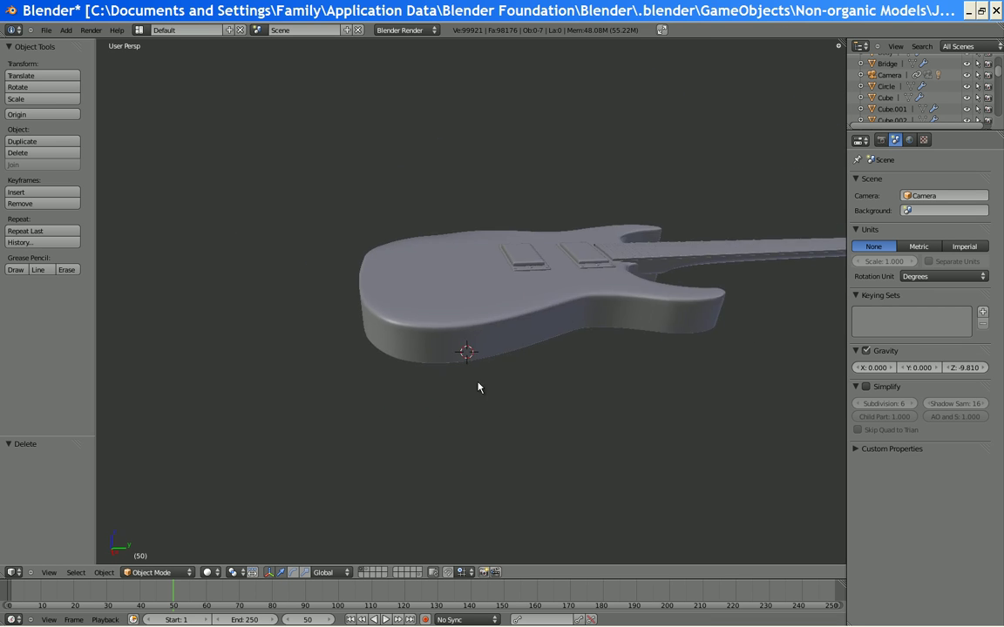
In a top wireframe view of the guitar body, add a plane mesh at the 3D cursor on the lower control knob
{"action": "scroll", "coordinate": [476, 401], "scroll_direction": "down", "scroll_amount": 4}
{"action": "middle_click_drag", "start_coordinate": [473, 433], "coordinate": [511, 455]}
{"action": "key", "text": "KP_7"}
{"action": "scroll", "coordinate": [510, 455], "scroll_direction": "up", "scroll_amount": 6}
{"action": "key", "text": "z"}
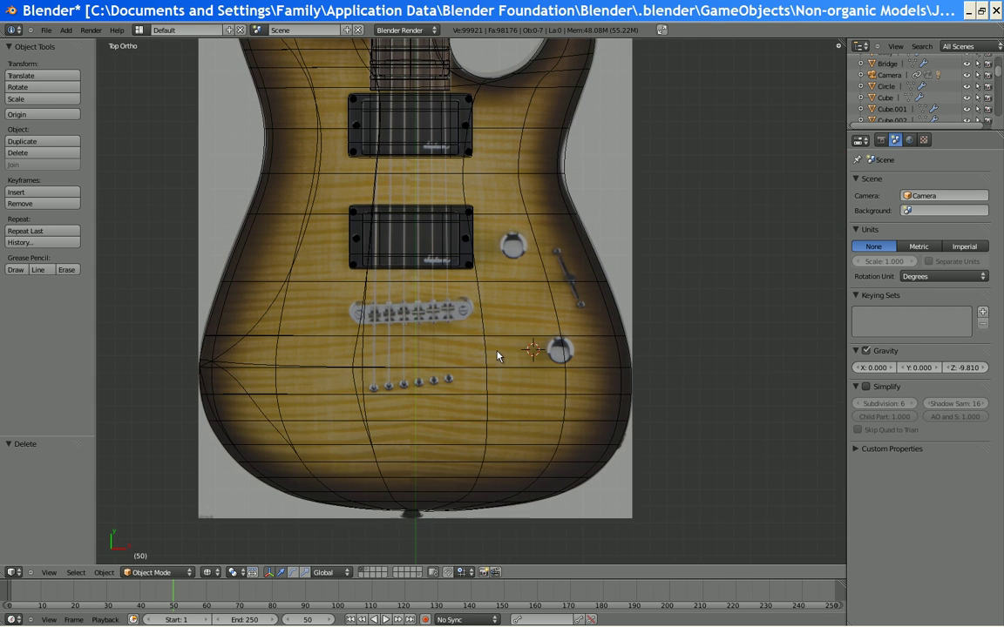
{"action": "scroll", "coordinate": [540, 383], "scroll_direction": "up", "scroll_amount": 4}
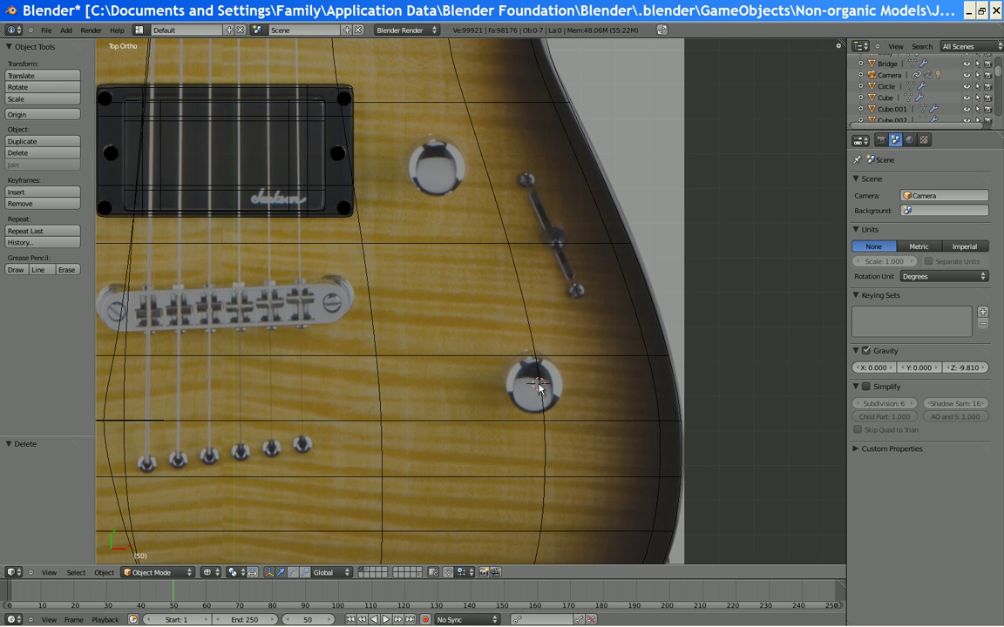
{"action": "key", "text": "shift+a"}
{"action": "mouse_move", "coordinate": [512, 301]}
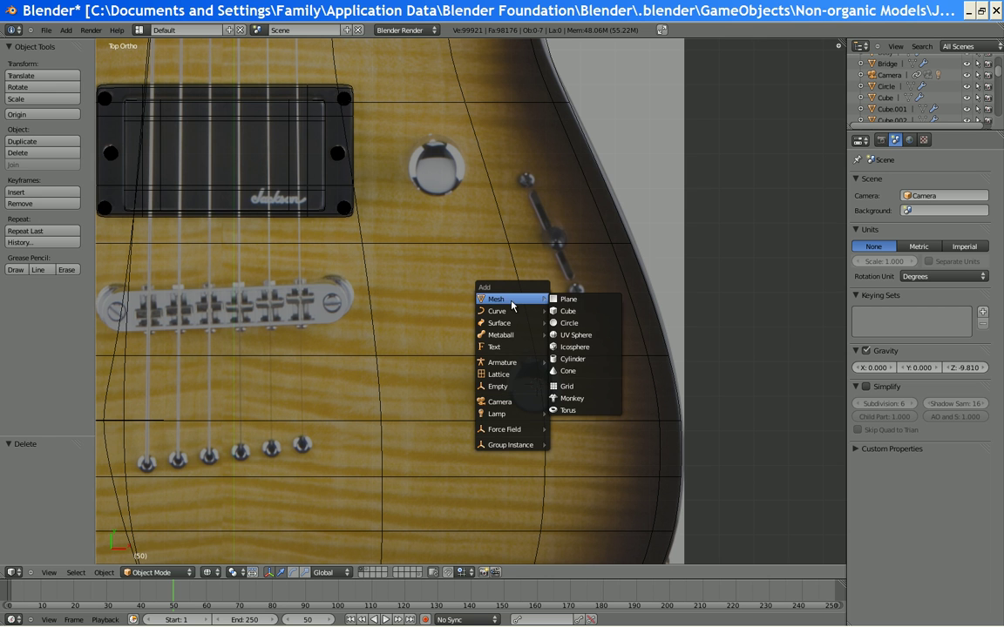
{"action": "left_click", "coordinate": [598, 304]}
Scale the new plane down to about 0.174, so that it is slightly larger than the knob
{"action": "scroll", "coordinate": [540, 340], "scroll_direction": "down", "scroll_amount": 3}
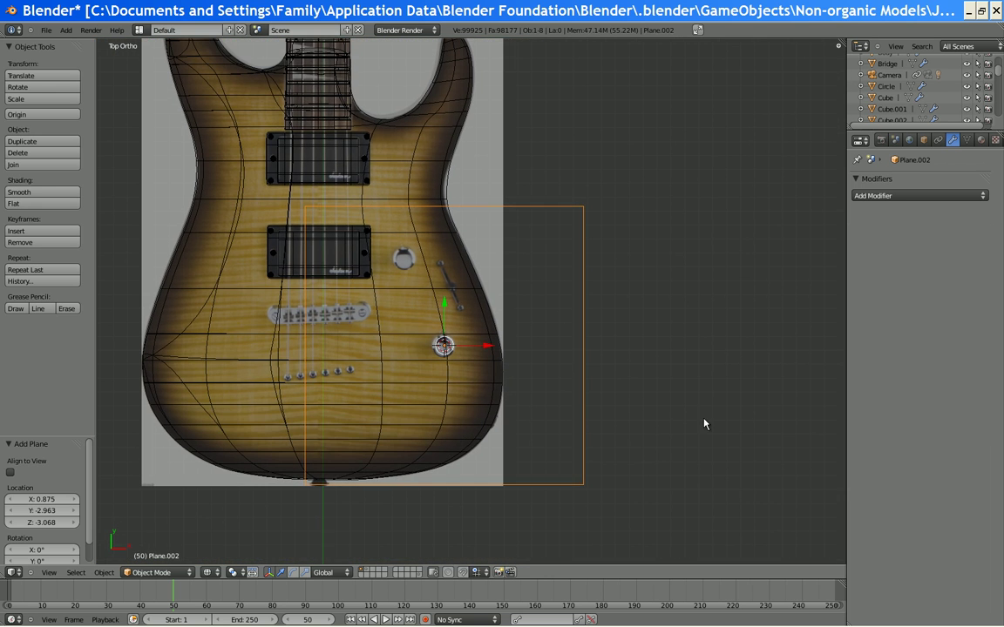
{"action": "key", "text": "s"}
{"action": "left_click", "coordinate": [468, 400]}
{"action": "scroll", "coordinate": [453, 366], "scroll_direction": "up", "scroll_amount": 8}
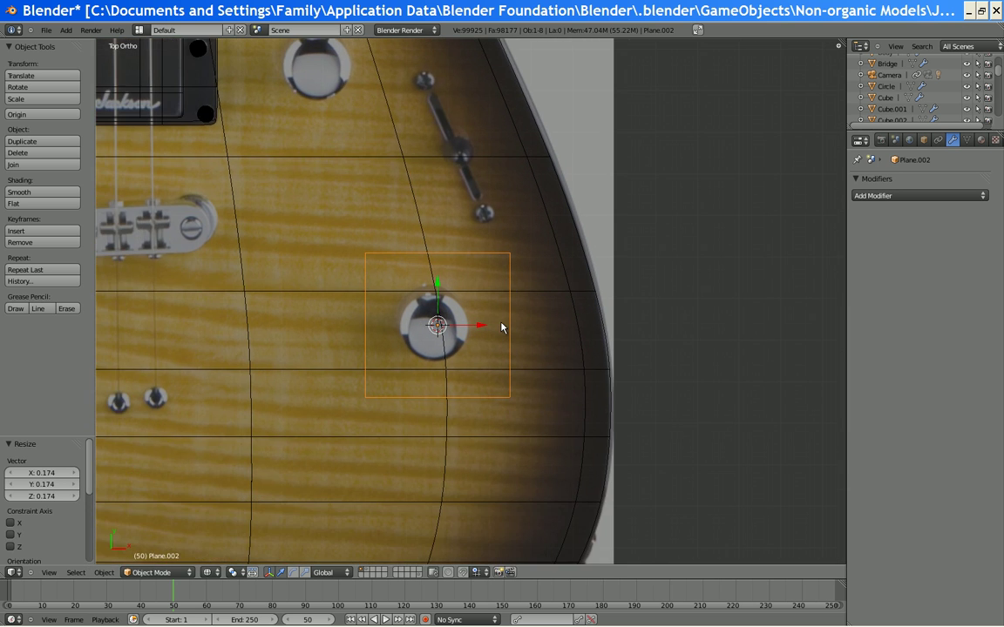
{"action": "scroll", "coordinate": [529, 352], "scroll_direction": "up", "scroll_amount": 1}
{"action": "scroll", "coordinate": [527, 356], "scroll_direction": "down", "scroll_amount": 1}
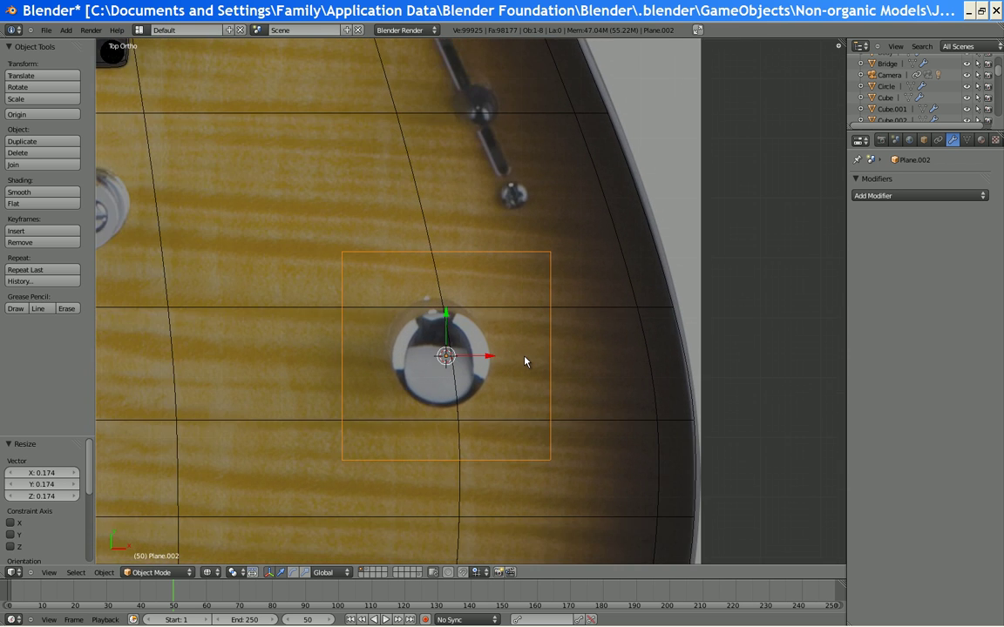
Move the plane to layer 2 and show that layer
{"action": "key", "text": "KP_1"}
{"action": "scroll", "coordinate": [523, 353], "scroll_direction": "down", "scroll_amount": 4}
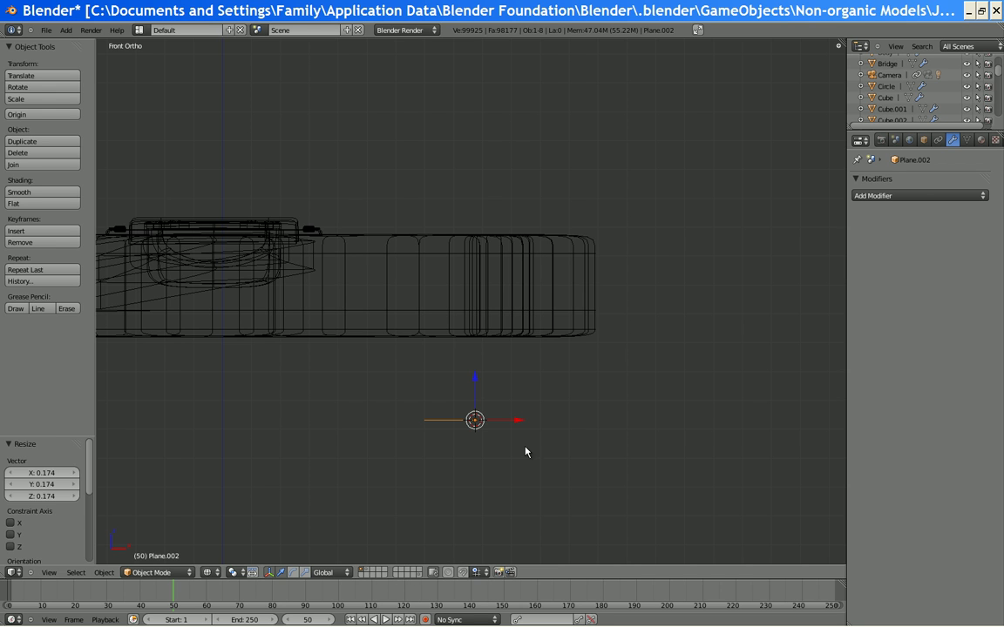
{"action": "key", "text": "m"}
{"action": "left_click", "coordinate": [630, 473]}
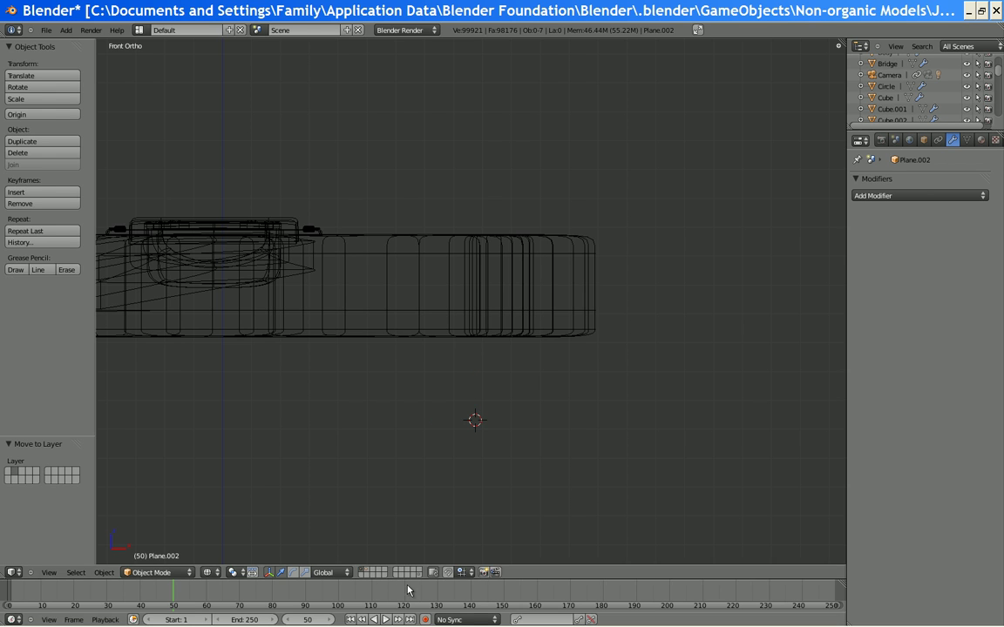
{"action": "key", "text": "2"}
{"action": "scroll", "coordinate": [478, 431], "scroll_direction": "down", "scroll_amount": 4}
{"action": "middle_click_drag", "start_coordinate": [473, 429], "coordinate": [418, 559]}
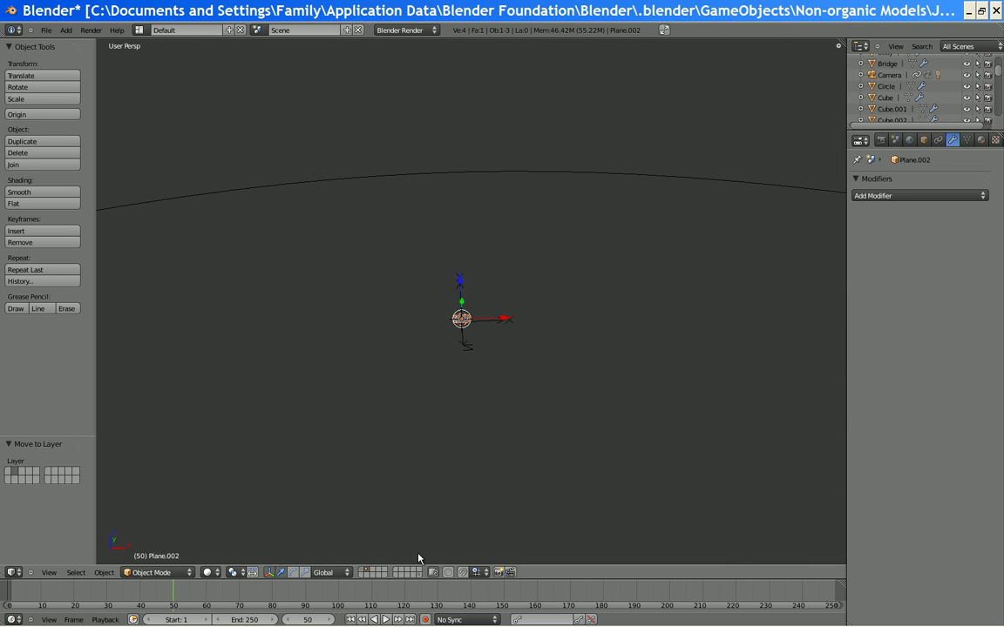
Move the plane to layer 11, the first one in the second row, and show only that layer
{"action": "key", "text": "m"}
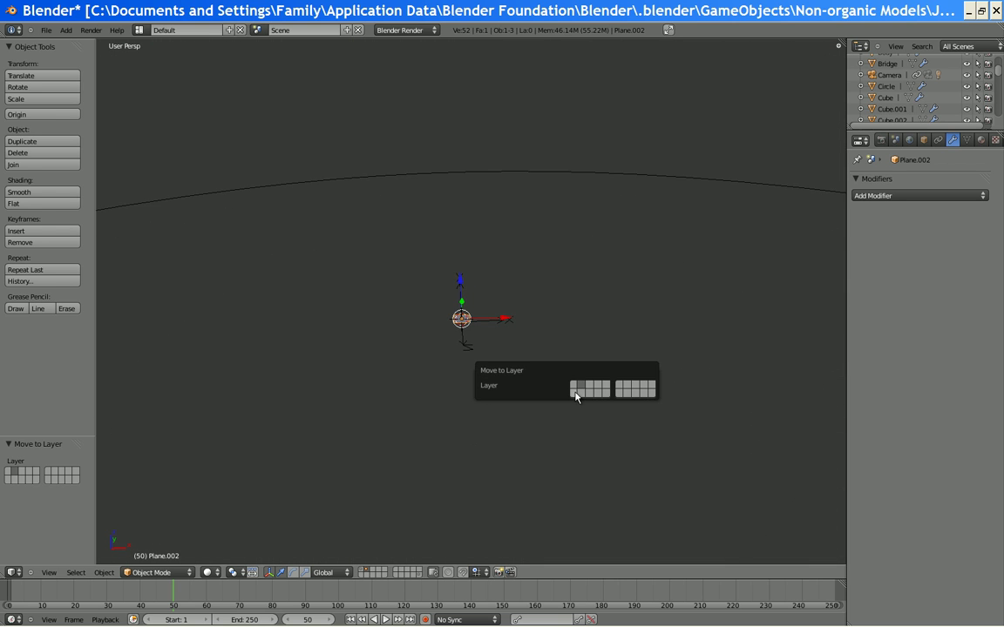
{"action": "left_click", "coordinate": [576, 392]}
{"action": "left_click", "coordinate": [361, 576]}
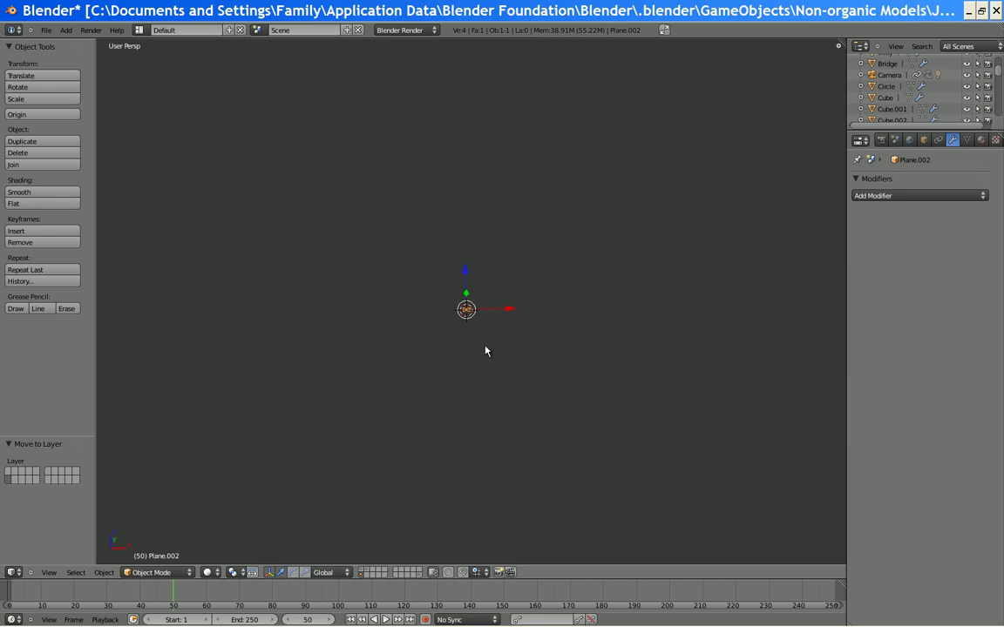
Rotate the plane 90 degrees about the global X axis so it stands upright
{"action": "scroll", "coordinate": [476, 341], "scroll_direction": "up", "scroll_amount": 6}
{"action": "middle_click_drag", "start_coordinate": [478, 381], "coordinate": [365, 329], "text": "shift"}
{"action": "scroll", "coordinate": [495, 316], "scroll_direction": "up", "scroll_amount": 5}
{"action": "scroll", "coordinate": [494, 315], "scroll_direction": "down", "scroll_amount": 1}
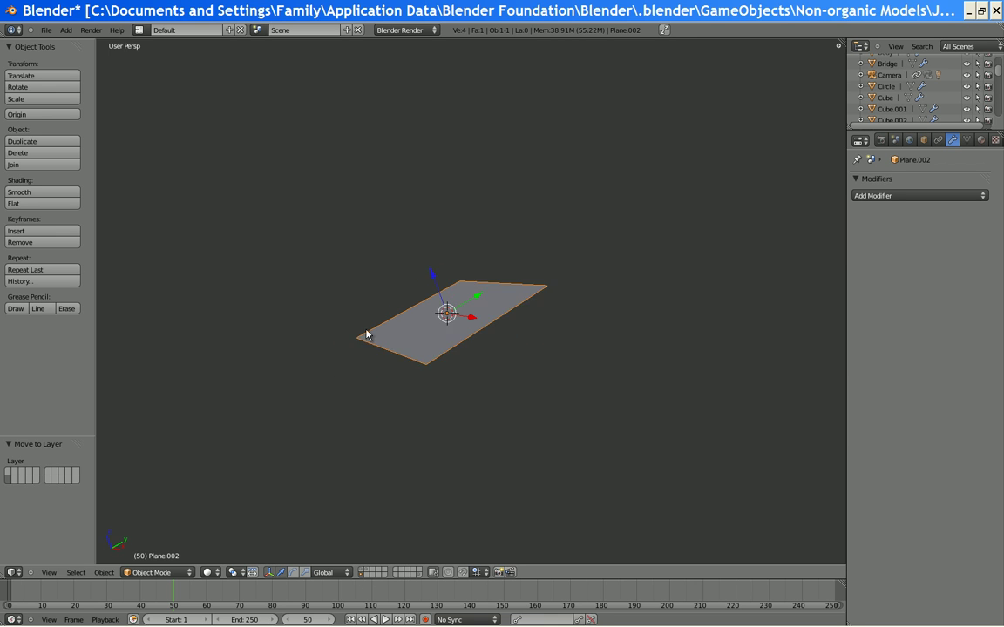
{"action": "scroll", "coordinate": [462, 333], "scroll_direction": "up", "scroll_amount": 2}
{"action": "type", "text": "r90"}
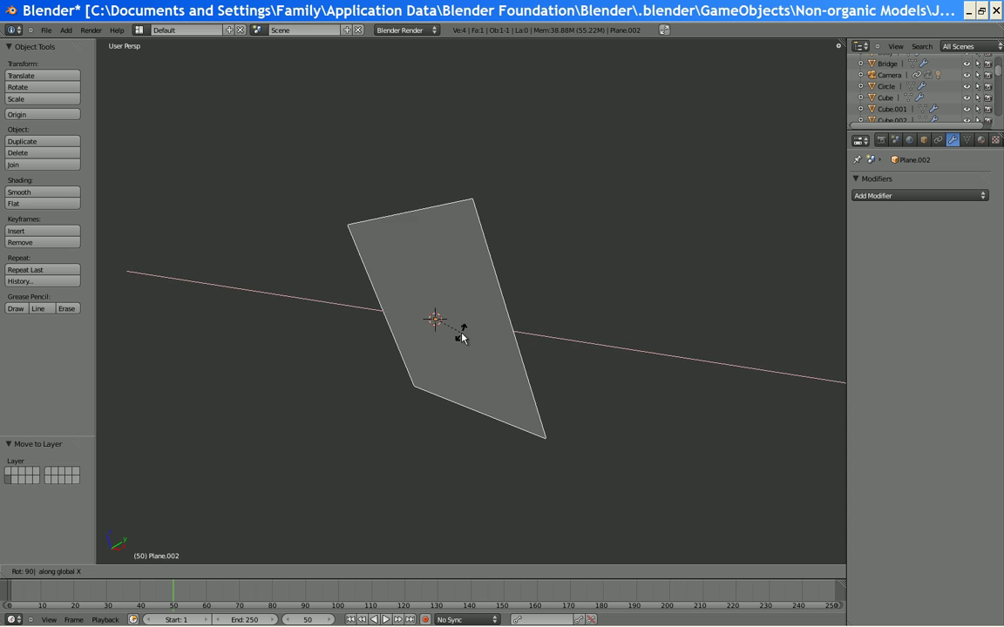
{"action": "key", "text": "Return"}
In Edit Mode, add one centred horizontal loop cut across the upright plane
{"action": "middle_click_drag", "start_coordinate": [463, 339], "coordinate": [569, 383]}
{"action": "scroll", "coordinate": [570, 383], "scroll_direction": "up", "scroll_amount": 2}
{"action": "key", "text": "Tab"}
{"action": "scroll", "coordinate": [562, 429], "scroll_direction": "down", "scroll_amount": 3}
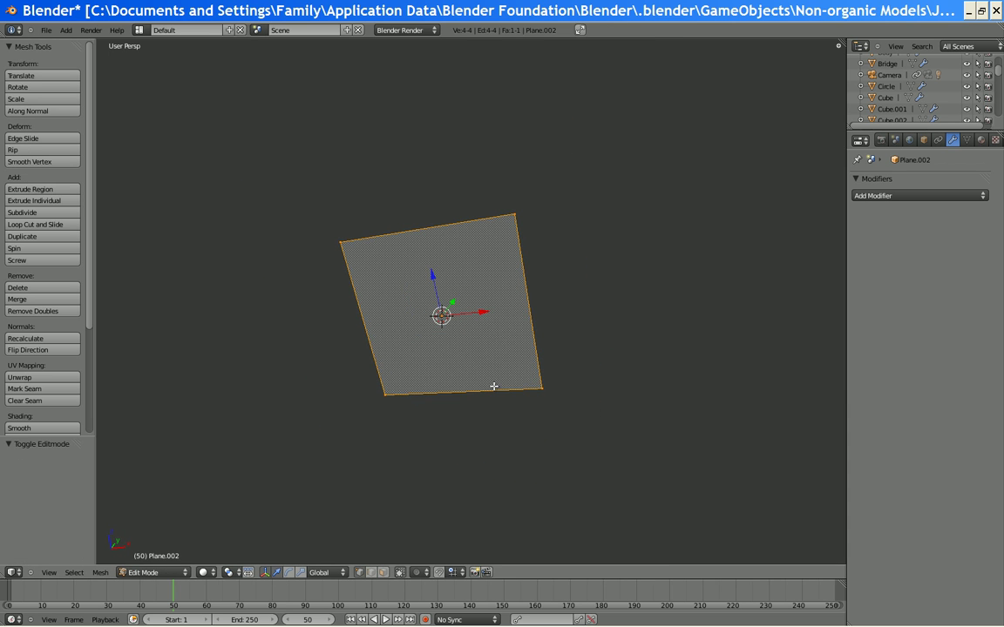
{"action": "key", "text": "ctrl+r"}
{"action": "left_click", "coordinate": [524, 310]}
{"action": "right_click", "coordinate": [524, 309]}
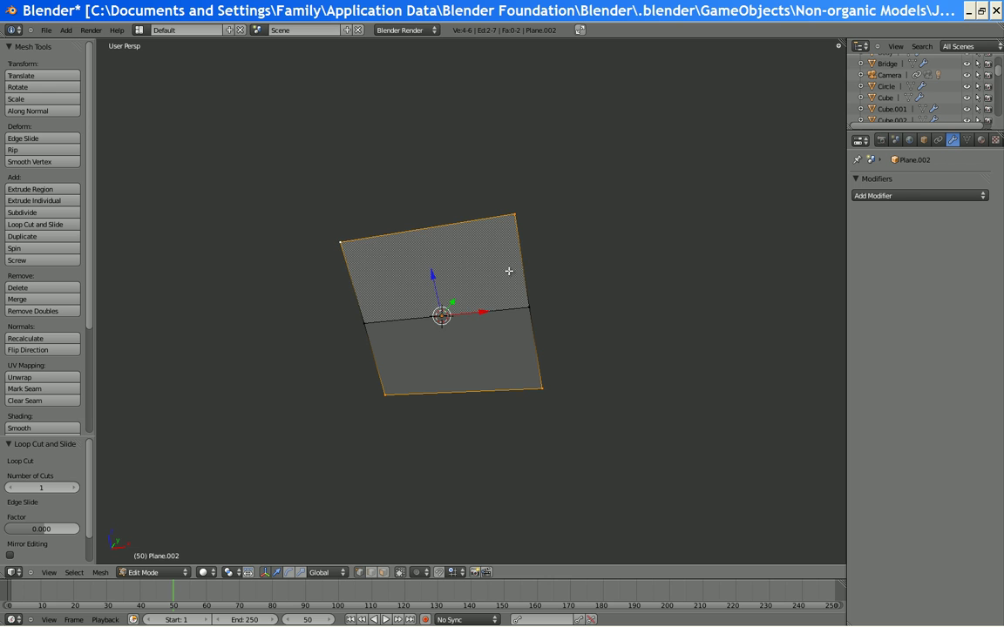
Scale the upper and lower corners to 0 along X and remove the doubled vertices to form a diamond
{"action": "key", "text": "s"}
{"action": "key", "text": "x"}
{"action": "key", "text": "0"}
{"action": "key", "text": "Return"}
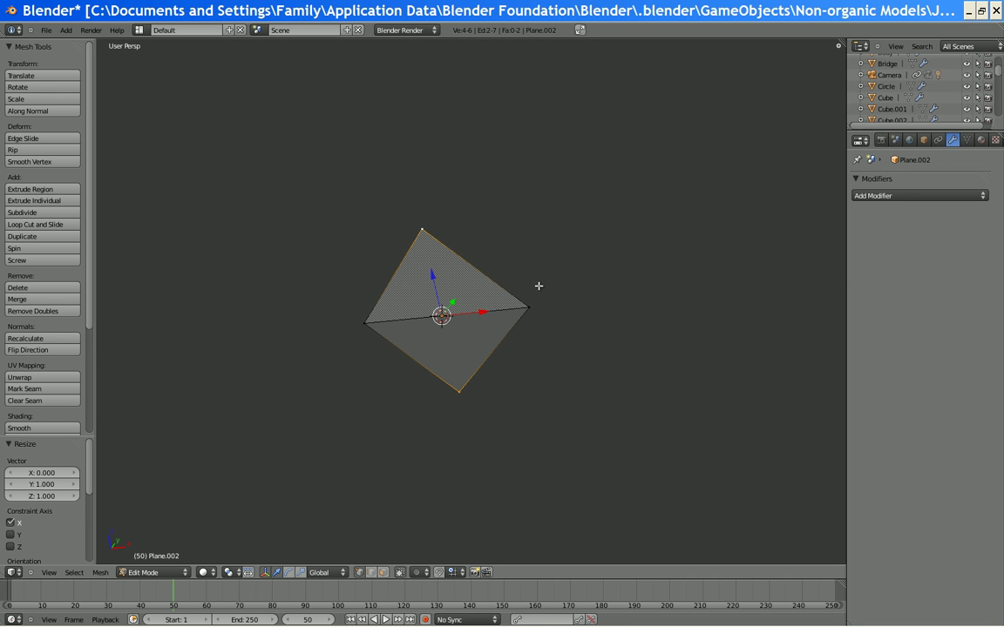
{"action": "key", "text": "w"}
{"action": "left_click", "coordinate": [532, 226]}
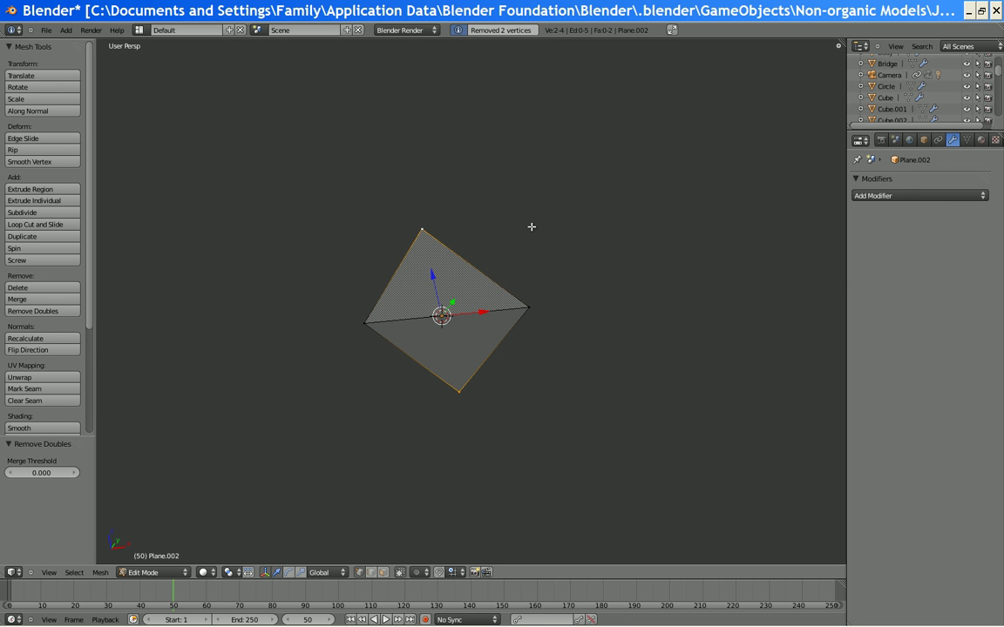
Stretch the diamond's upper and lower points apart along the Z axis
{"action": "key", "text": "s"}
{"action": "key", "text": "z"}
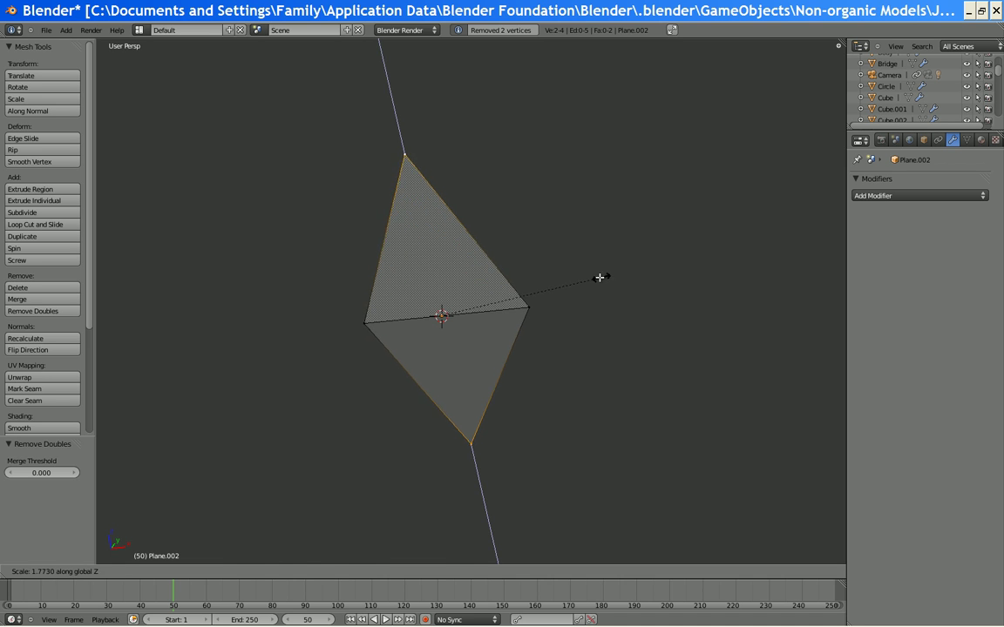
{"action": "left_click", "coordinate": [579, 274]}
{"action": "scroll", "coordinate": [497, 272], "scroll_direction": "down", "scroll_amount": 2}
{"action": "scroll", "coordinate": [589, 327], "scroll_direction": "up", "scroll_amount": 2}
{"action": "middle_click_drag", "start_coordinate": [498, 271], "coordinate": [528, 312]}
Select the whole diamond and extrude it about 0.065 along the Y axis
{"action": "key", "text": "a"}
{"action": "key", "text": "a"}
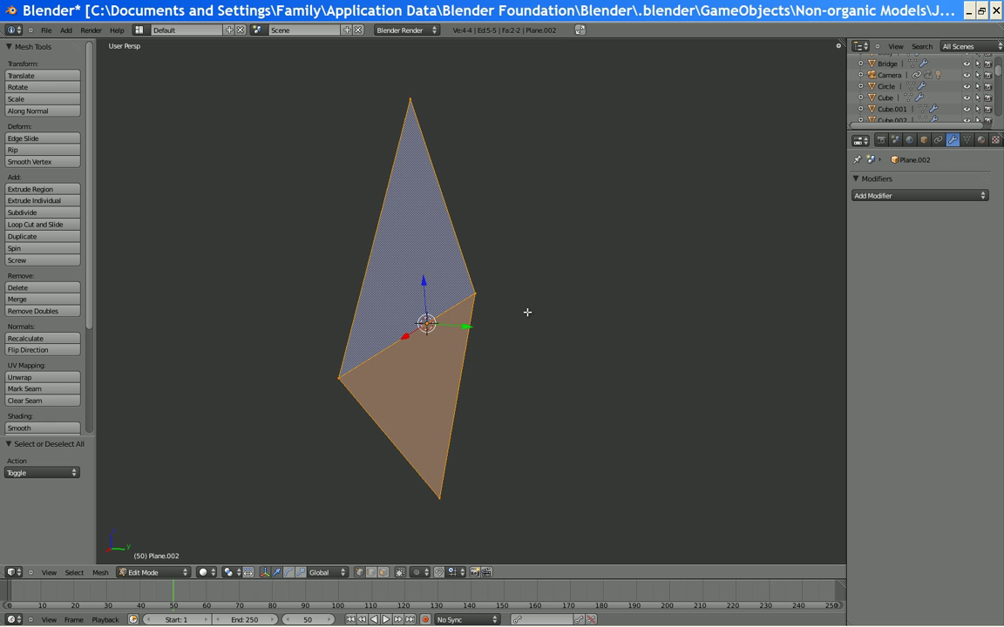
{"action": "key", "text": "e"}
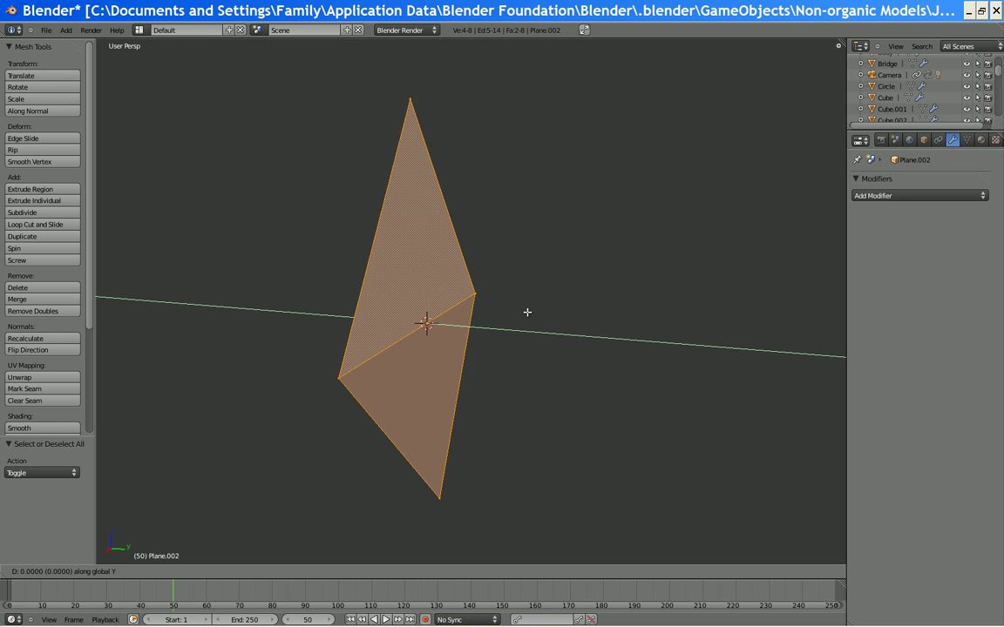
{"action": "left_click", "coordinate": [573, 317]}
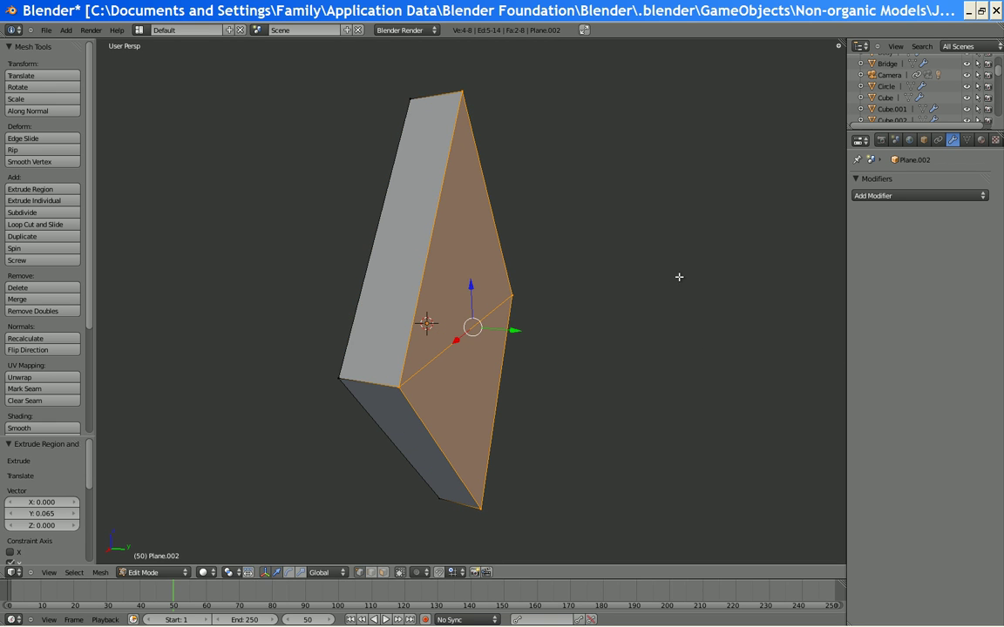
Scale the extruded faces down to about 0.735 to taper the diamond's sides
{"action": "key", "text": "s"}
{"action": "left_click", "coordinate": [623, 286]}
{"action": "scroll", "coordinate": [488, 297], "scroll_direction": "down", "scroll_amount": 5}
{"action": "middle_click_drag", "start_coordinate": [443, 301], "coordinate": [355, 303]}
{"action": "scroll", "coordinate": [467, 266], "scroll_direction": "up", "scroll_amount": 5}
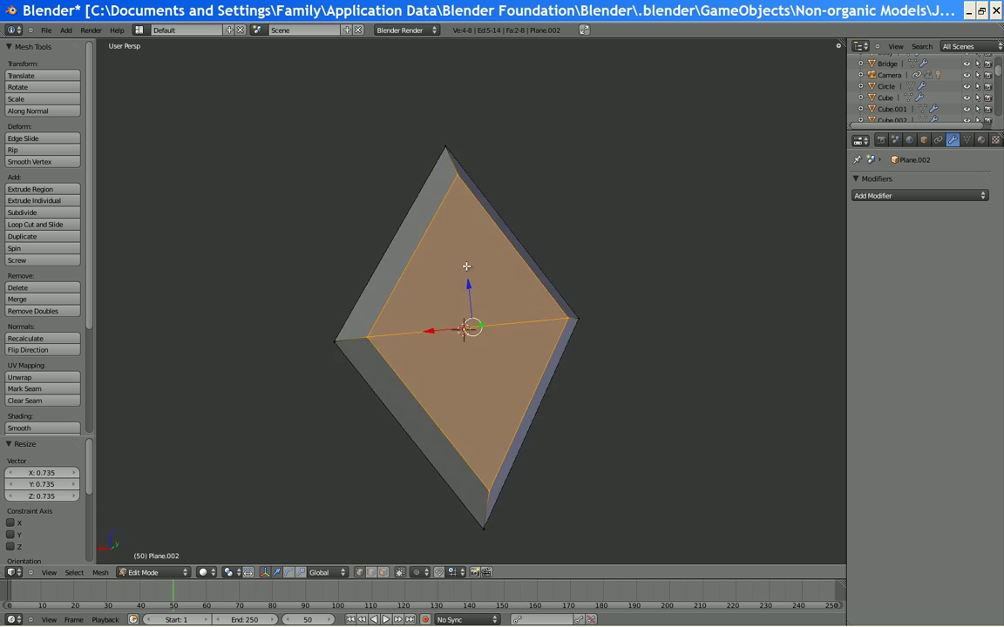
Merge the two triangles on the diamond's tapered end into a single face
{"action": "middle_click_drag", "start_coordinate": [466, 267], "coordinate": [574, 359]}
{"action": "scroll", "coordinate": [640, 286], "scroll_direction": "down", "scroll_amount": 6}
{"action": "scroll", "coordinate": [413, 318], "scroll_direction": "up", "scroll_amount": 4}
{"action": "scroll", "coordinate": [404, 271], "scroll_direction": "down", "scroll_amount": 3}
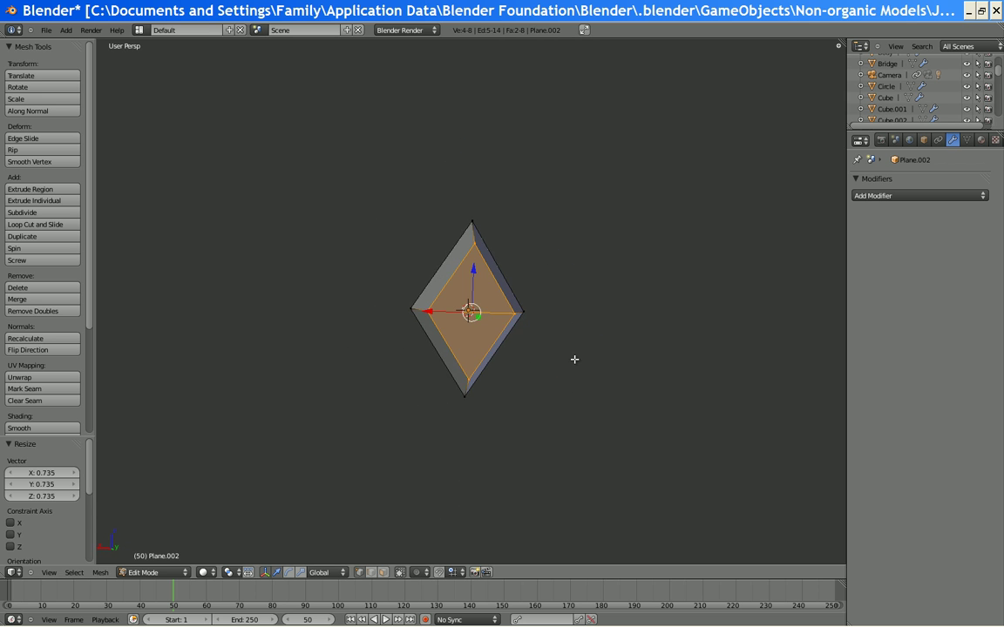
{"action": "scroll", "coordinate": [574, 359], "scroll_direction": "up", "scroll_amount": 2}
{"action": "middle_click_drag", "start_coordinate": [483, 369], "coordinate": [509, 285]}
{"action": "key", "text": "f"}
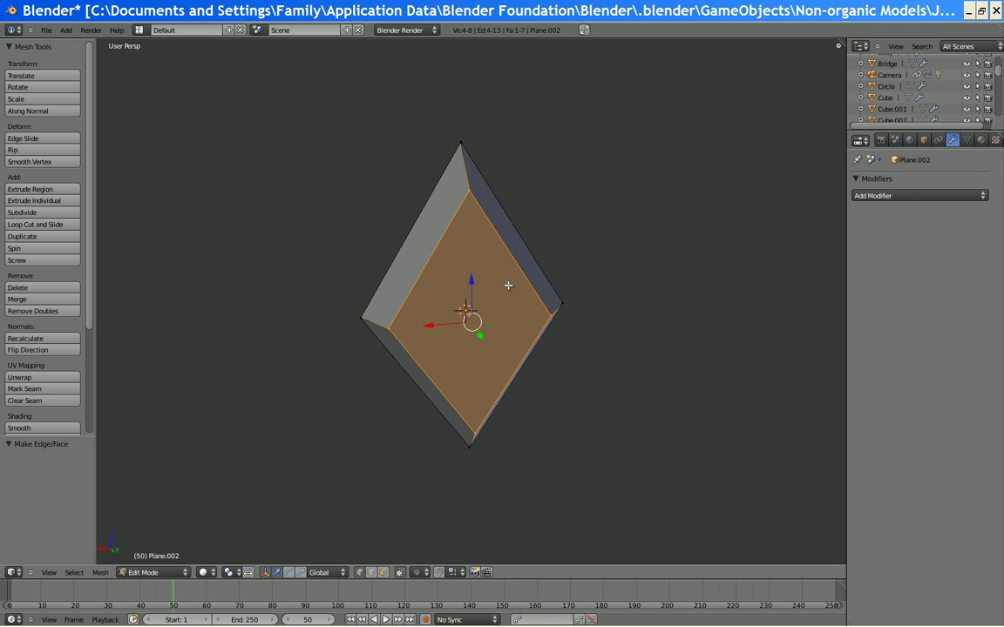
In face select mode, delete the face spanning the diamond's tapered end
{"action": "right_click", "coordinate": [414, 331]}
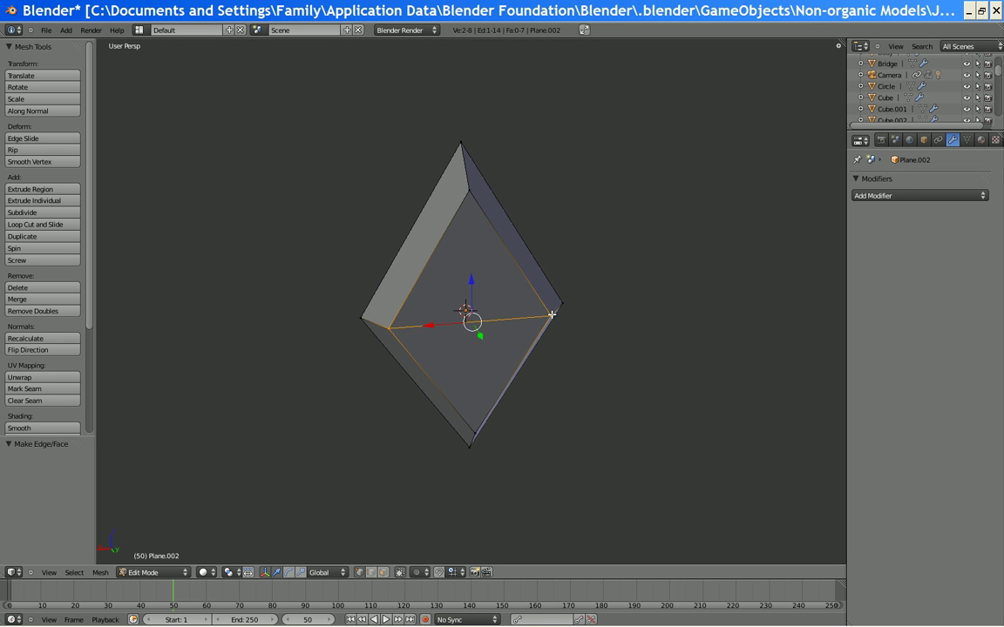
{"action": "middle_click_drag", "start_coordinate": [551, 315], "coordinate": [476, 349]}
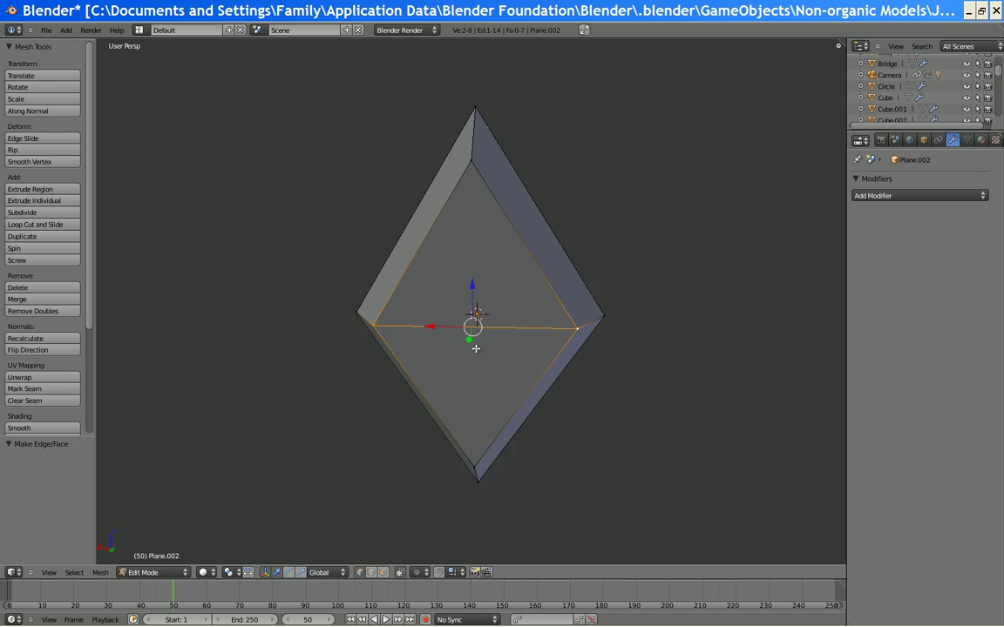
{"action": "scroll", "coordinate": [476, 348], "scroll_direction": "up", "scroll_amount": 1}
{"action": "left_click", "coordinate": [382, 574]}
{"action": "right_click", "coordinate": [470, 331]}
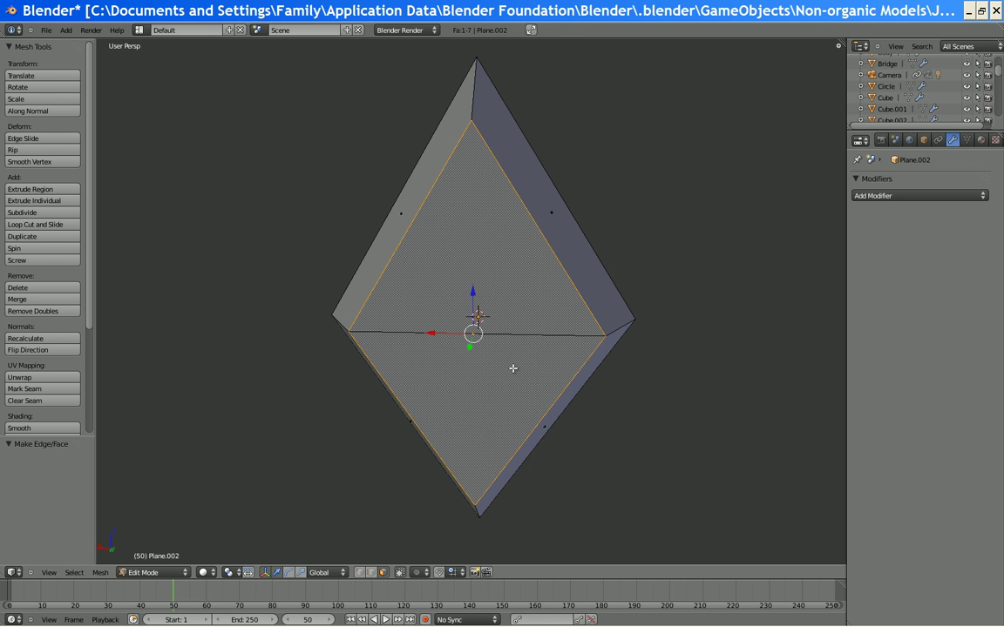
{"action": "key", "text": "x"}
{"action": "left_click", "coordinate": [481, 396]}
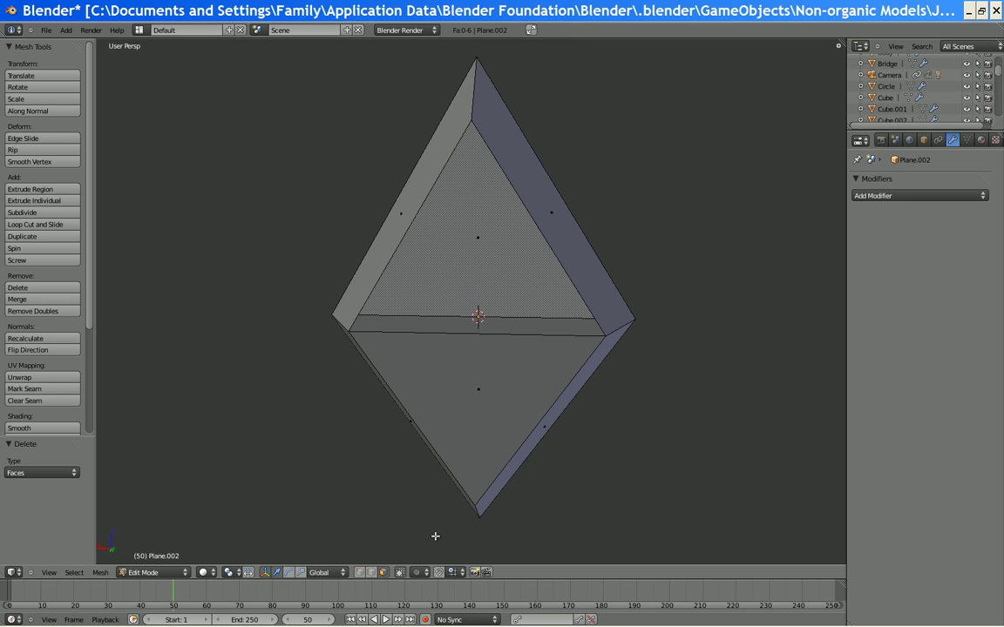
In edge select mode, fill the open tapered end with a lower and an upper triangular face
{"action": "right_click", "coordinate": [429, 441]}
{"action": "middle_click_drag", "start_coordinate": [428, 441], "coordinate": [518, 384]}
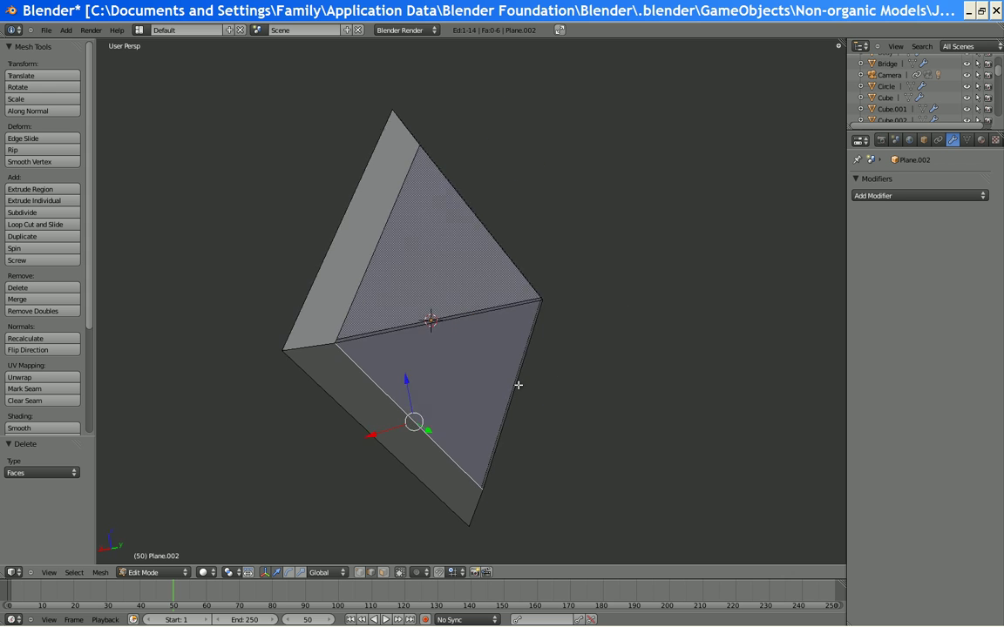
{"action": "right_click", "coordinate": [515, 379], "text": "shift"}
{"action": "key", "text": "f"}
{"action": "right_click", "coordinate": [452, 244]}
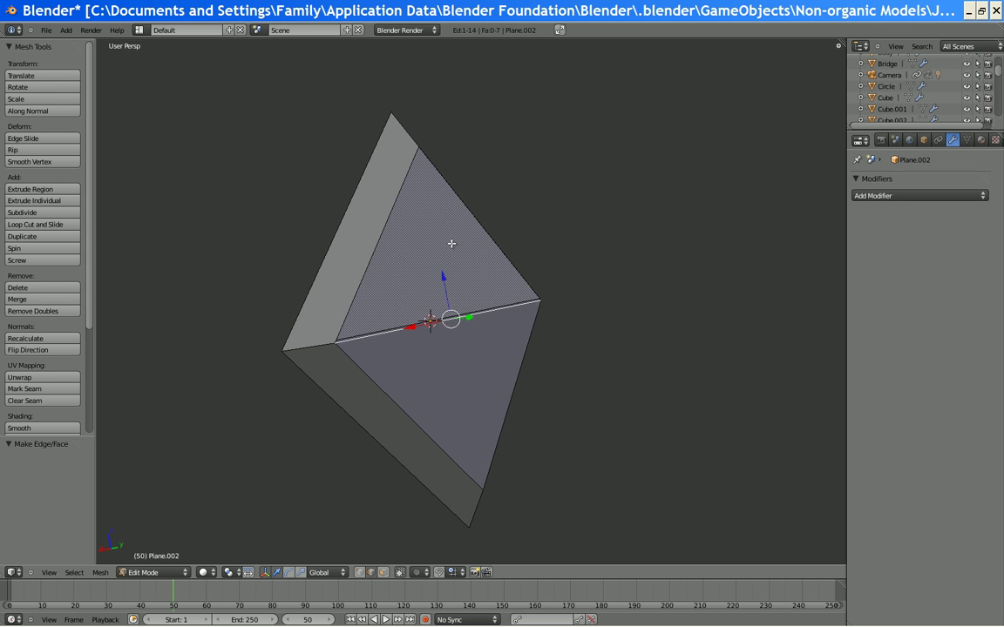
{"action": "key", "text": "f"}
Select the two triangular faces on the diamond's wide back side and delete them
{"action": "middle_click_drag", "start_coordinate": [400, 195], "coordinate": [439, 552]}
{"action": "middle_click_drag", "start_coordinate": [370, 491], "coordinate": [410, 367]}
{"action": "right_click", "coordinate": [409, 349]}
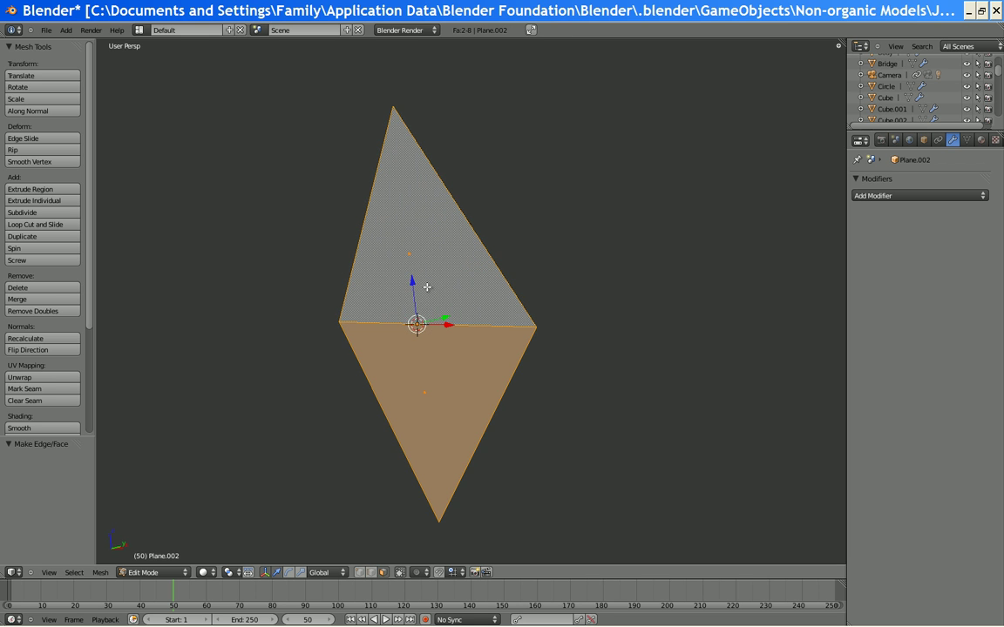
{"action": "key", "text": "x"}
{"action": "left_click", "coordinate": [427, 287]}
Leave Edit Mode and examine the open-backed diamond from the front, back and sides
{"action": "scroll", "coordinate": [556, 346], "scroll_direction": "down", "scroll_amount": 6}
{"action": "middle_click_drag", "start_coordinate": [427, 287], "coordinate": [250, 308]}
{"action": "scroll", "coordinate": [435, 314], "scroll_direction": "up", "scroll_amount": 4}
{"action": "scroll", "coordinate": [482, 293], "scroll_direction": "down", "scroll_amount": 6}
{"action": "middle_click_drag", "start_coordinate": [482, 293], "coordinate": [211, 333]}
{"action": "scroll", "coordinate": [211, 333], "scroll_direction": "up", "scroll_amount": 4}
{"action": "scroll", "coordinate": [210, 333], "scroll_direction": "down", "scroll_amount": 5}
{"action": "key", "text": "Tab"}
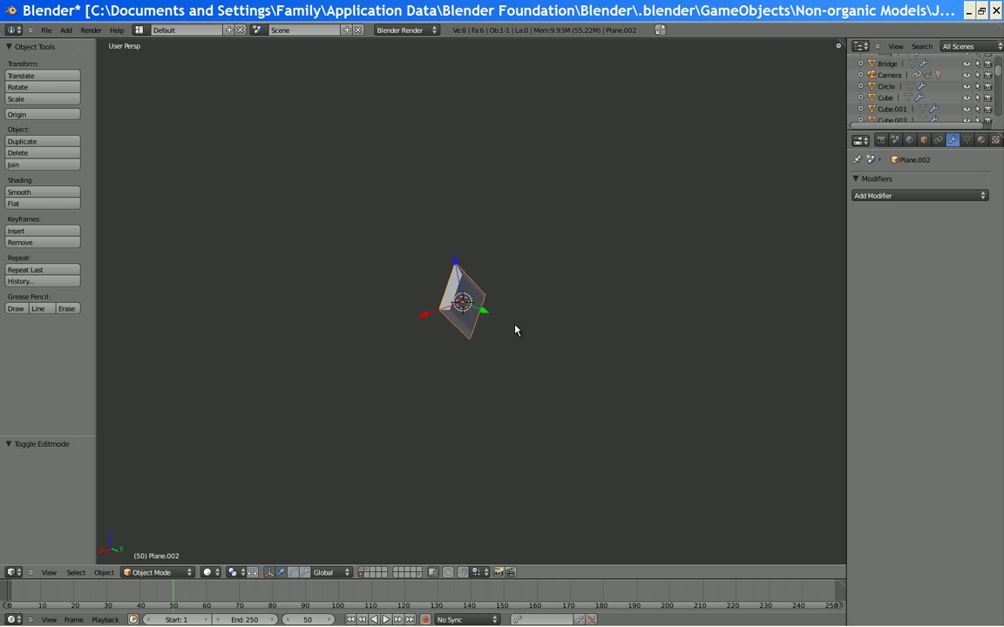
{"action": "middle_click_drag", "start_coordinate": [518, 329], "coordinate": [495, 363]}
{"action": "scroll", "coordinate": [358, 391], "scroll_direction": "up", "scroll_amount": 6}
{"action": "middle_click_drag", "start_coordinate": [356, 391], "coordinate": [361, 329]}
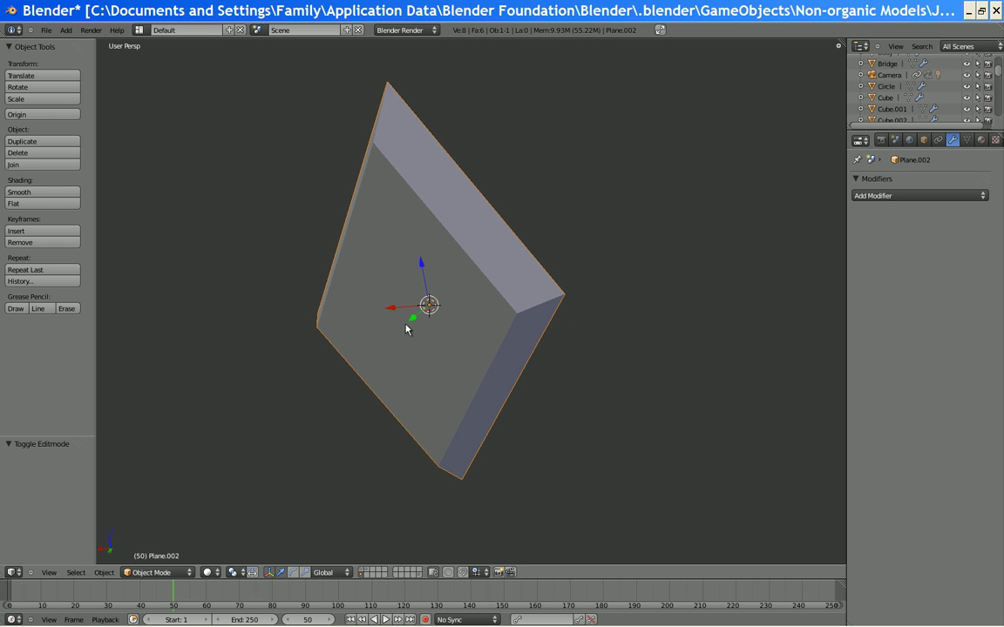
{"action": "scroll", "coordinate": [427, 323], "scroll_direction": "down", "scroll_amount": 7}
{"action": "middle_click_drag", "start_coordinate": [488, 307], "coordinate": [628, 278]}
{"action": "scroll", "coordinate": [628, 277], "scroll_direction": "up", "scroll_amount": 6}
Add an Array modifier to the diamond
{"action": "left_click", "coordinate": [895, 200]}
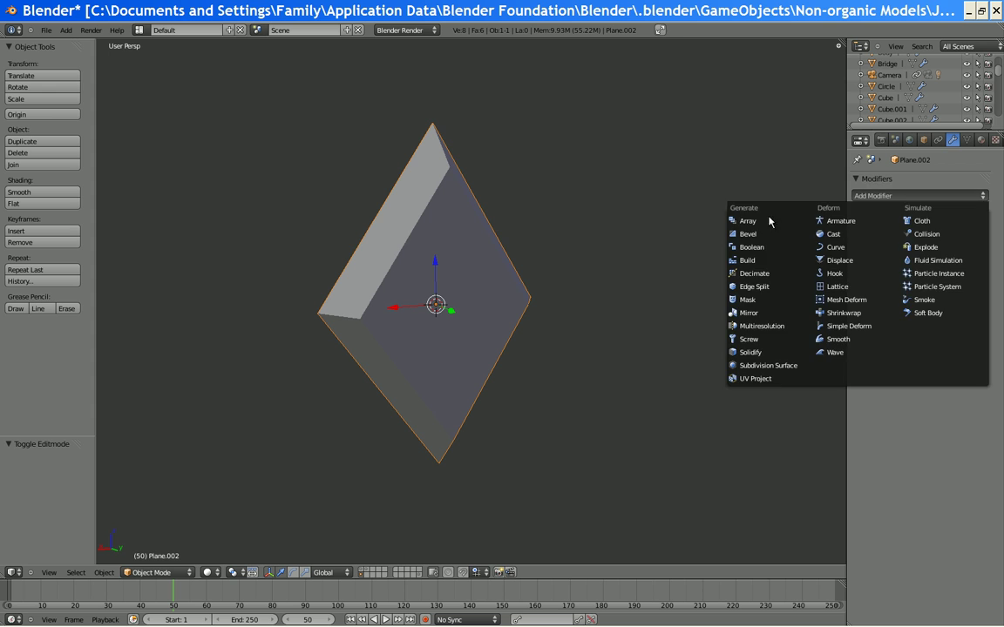
{"action": "left_click", "coordinate": [758, 223]}
{"action": "scroll", "coordinate": [717, 247], "scroll_direction": "down", "scroll_amount": 6}
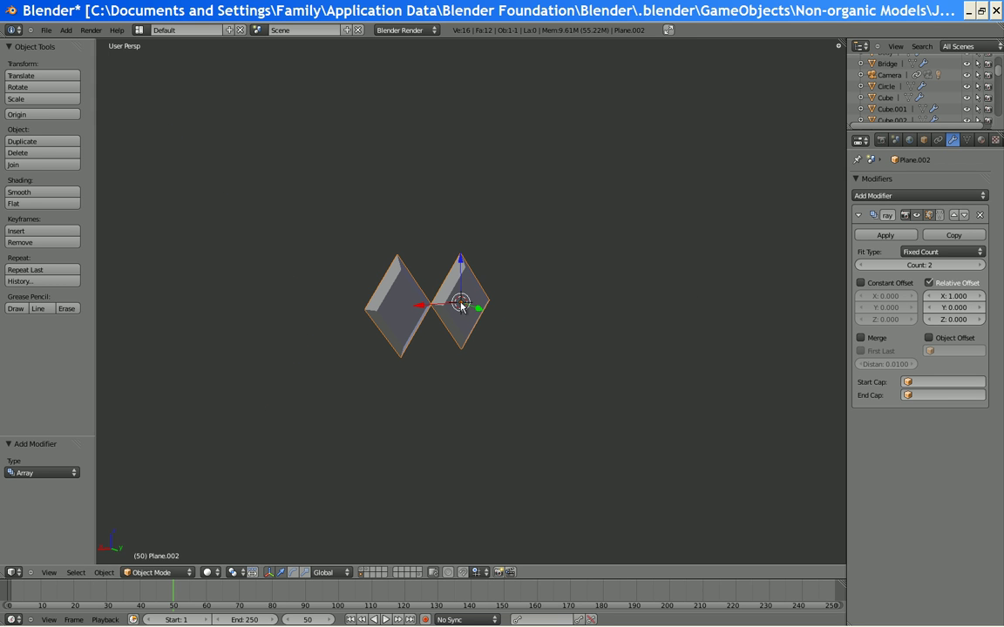
Add a curve circle at the 3D cursor, centred on the diamond
{"action": "key", "text": "shift+a"}
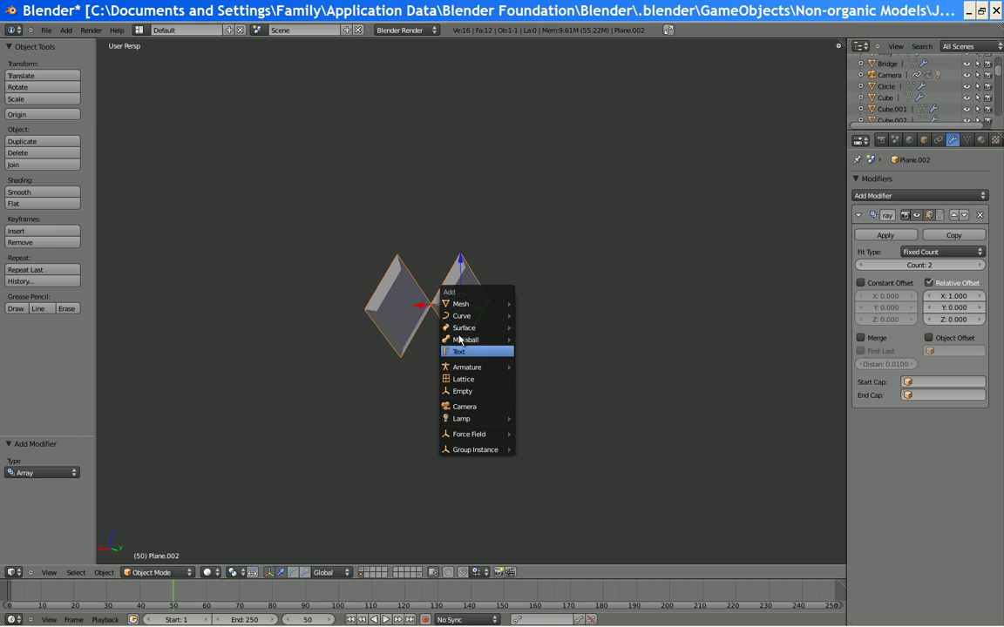
{"action": "mouse_move", "coordinate": [466, 323]}
{"action": "left_click", "coordinate": [549, 328]}
{"action": "scroll", "coordinate": [494, 332], "scroll_direction": "up", "scroll_amount": 3}
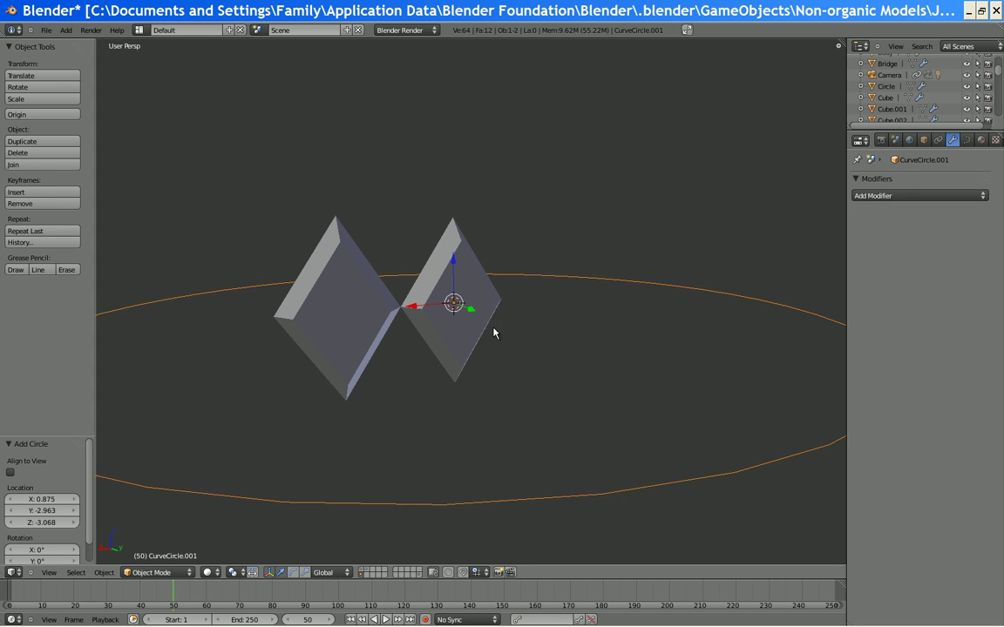
Select the diamond and set its Array modifier's fit type to Fit Curve, using CurveCircle.001 as the curve
{"action": "right_click", "coordinate": [501, 325]}
{"action": "left_click", "coordinate": [954, 253]}
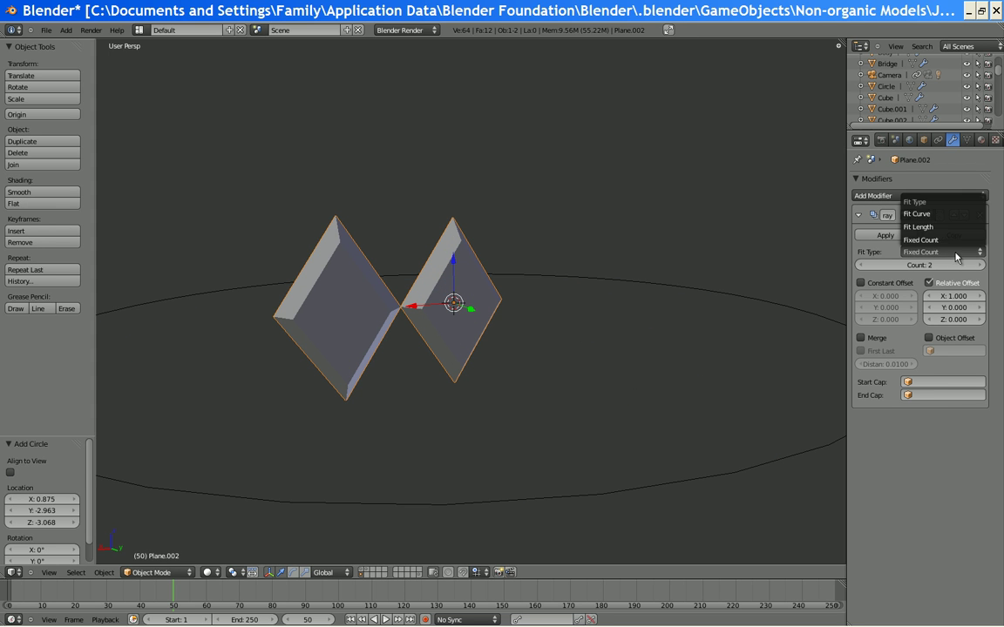
{"action": "left_click", "coordinate": [923, 215]}
{"action": "left_click", "coordinate": [948, 266]}
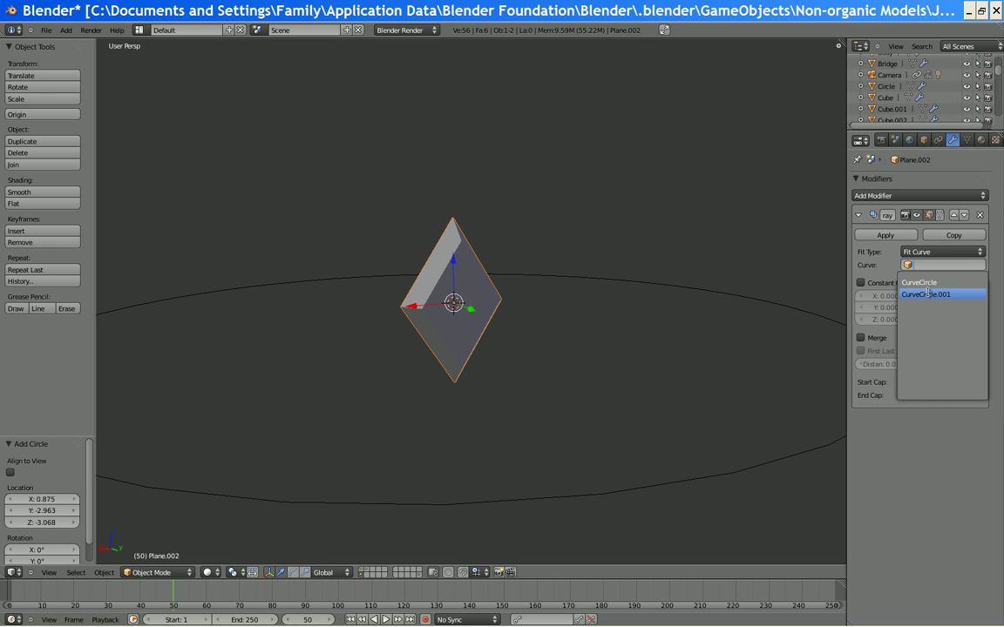
{"action": "left_click", "coordinate": [951, 298]}
{"action": "scroll", "coordinate": [470, 249], "scroll_direction": "down", "scroll_amount": 6}
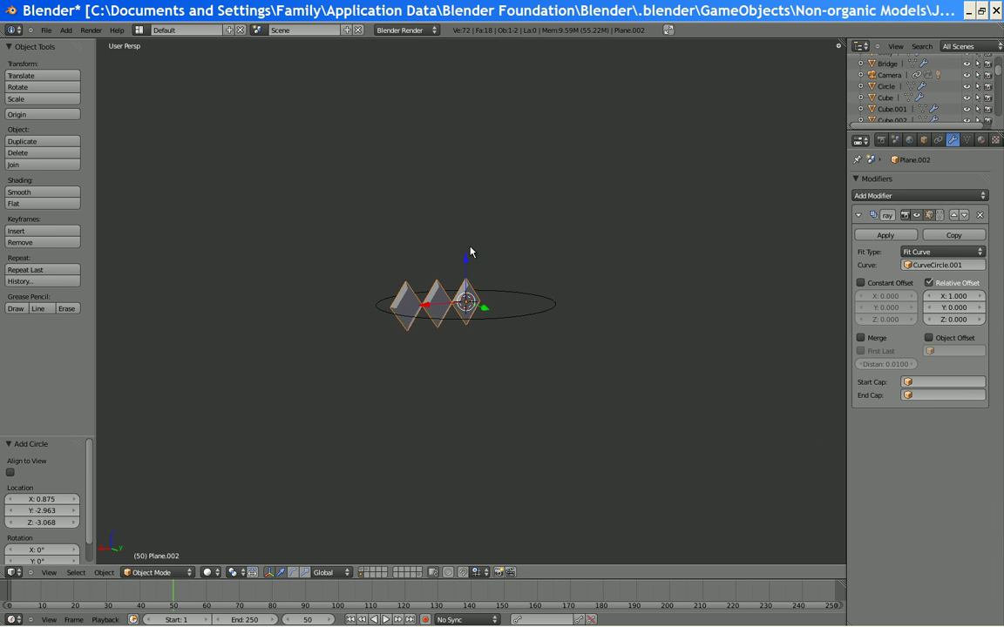
Add a Curve modifier to the arrayed diamonds with CurveCircle.001 as its deforming object
{"action": "scroll", "coordinate": [505, 417], "scroll_direction": "up", "scroll_amount": 5}
{"action": "middle_click_drag", "start_coordinate": [470, 249], "coordinate": [464, 310]}
{"action": "right_click", "coordinate": [559, 462]}
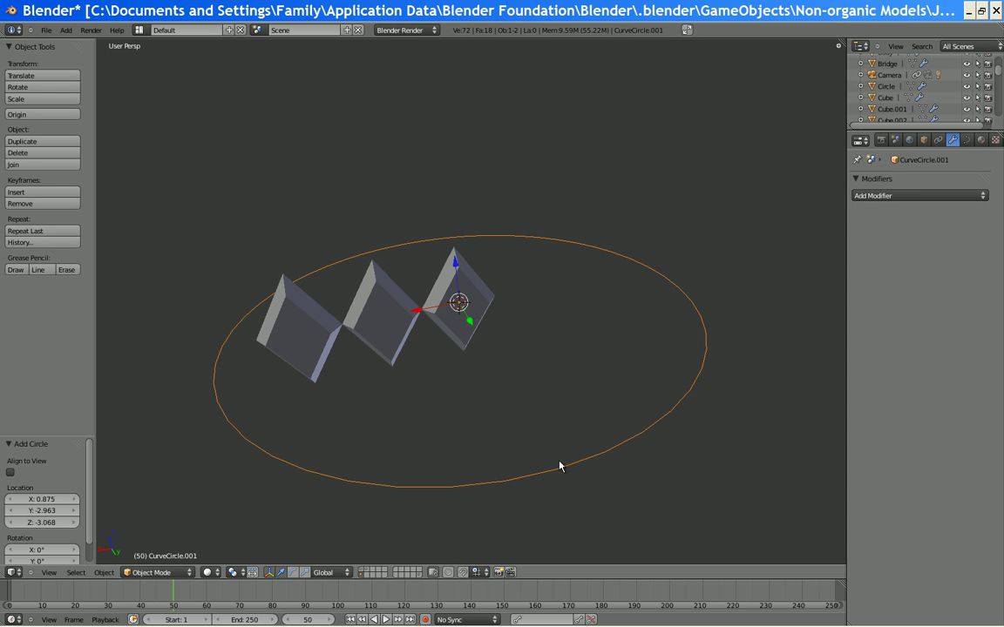
{"action": "right_click", "coordinate": [464, 318]}
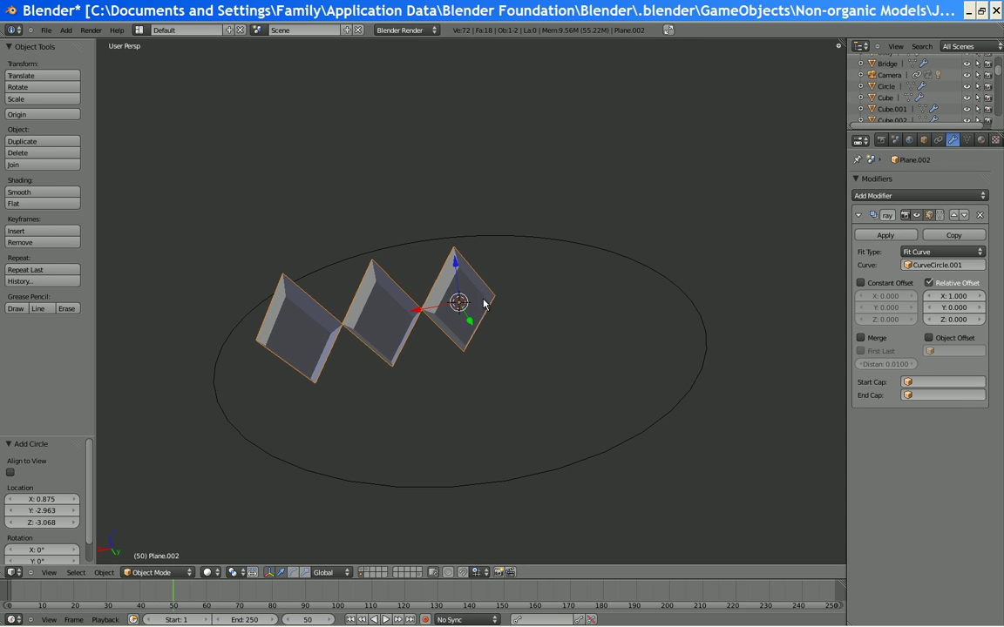
{"action": "left_click", "coordinate": [861, 196]}
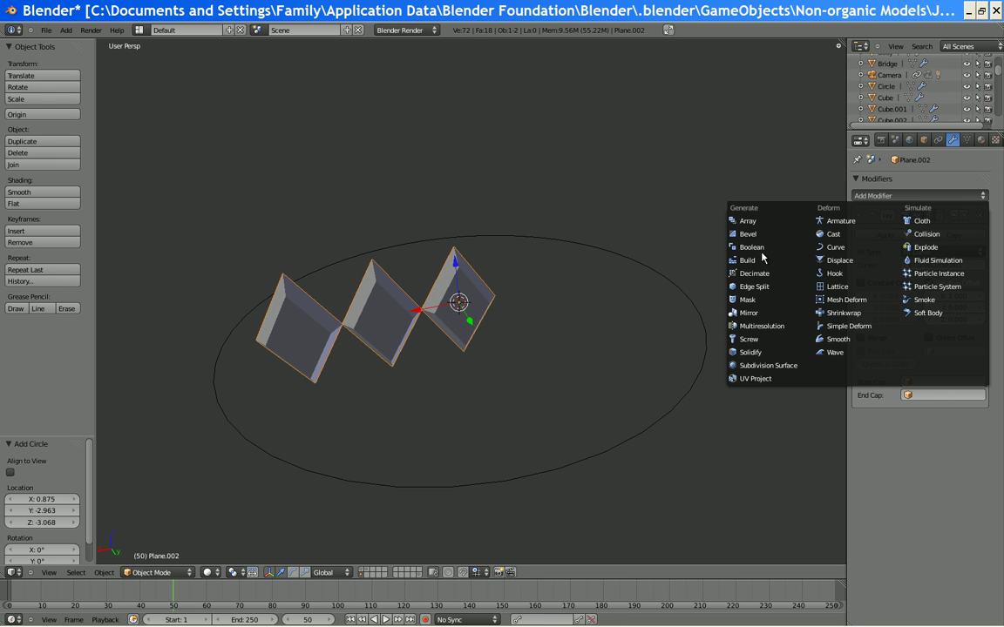
{"action": "left_click", "coordinate": [835, 250]}
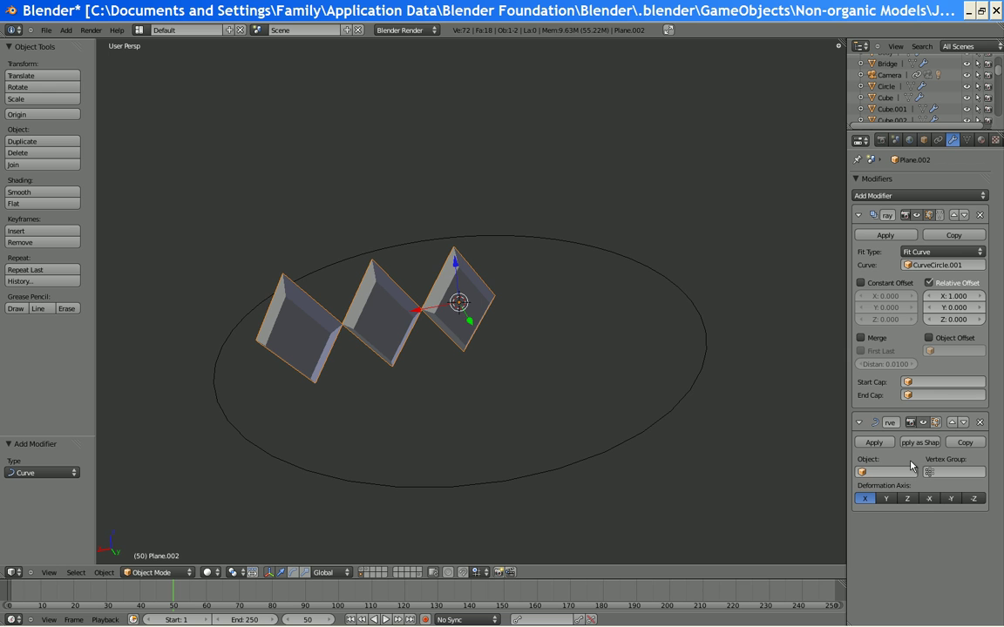
{"action": "left_click", "coordinate": [887, 473]}
{"action": "left_click", "coordinate": [876, 501]}
{"action": "scroll", "coordinate": [627, 423], "scroll_direction": "down", "scroll_amount": 3}
{"action": "middle_click_drag", "start_coordinate": [549, 405], "coordinate": [620, 383]}
{"action": "right_click", "coordinate": [501, 342]}
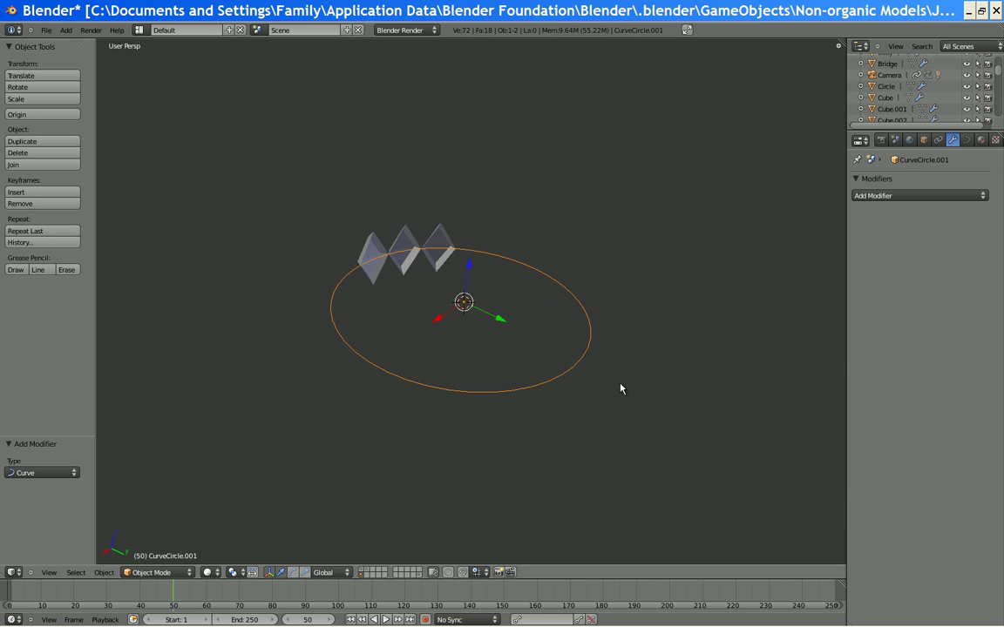
{"action": "key", "text": "s"}
{"action": "right_click", "coordinate": [524, 318]}
{"action": "scroll", "coordinate": [524, 318], "scroll_direction": "up", "scroll_amount": 2}
{"action": "scroll", "coordinate": [524, 323], "scroll_direction": "down", "scroll_amount": 3}
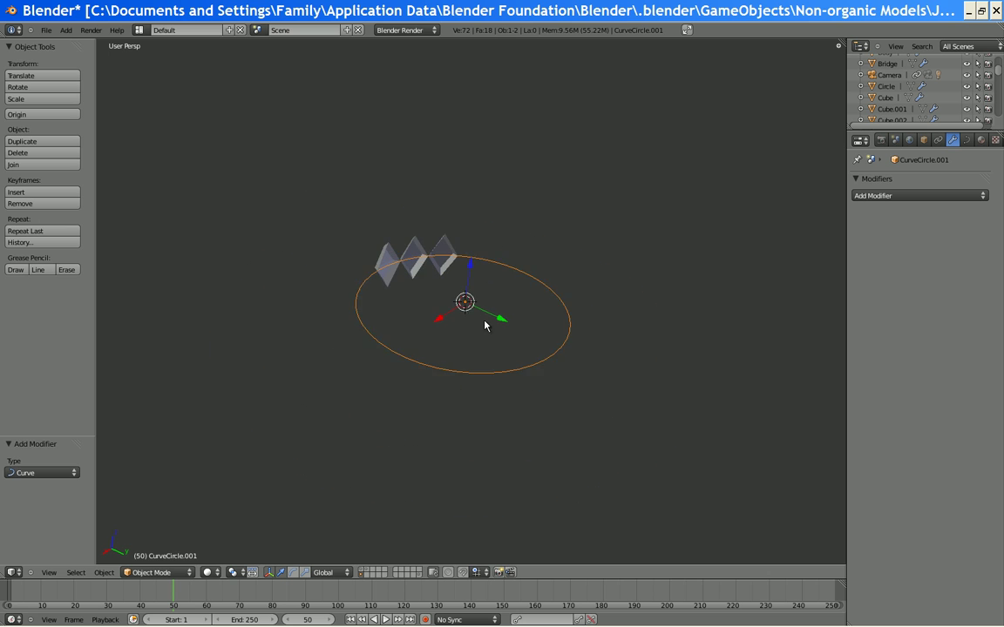
Delete the circle and add a new curve circle at the 3D cursor
{"action": "scroll", "coordinate": [492, 310], "scroll_direction": "up", "scroll_amount": 2}
{"action": "left_click", "coordinate": [605, 360]}
{"action": "key", "text": "shift+a"}
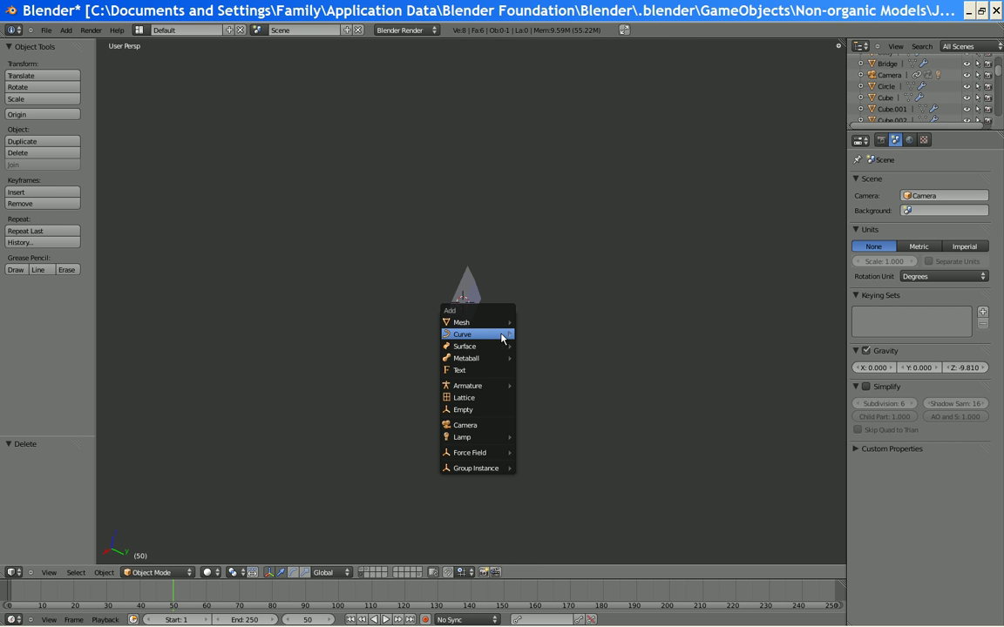
{"action": "mouse_move", "coordinate": [503, 338]}
{"action": "left_click", "coordinate": [550, 350]}
{"action": "scroll", "coordinate": [479, 306], "scroll_direction": "up", "scroll_amount": 1}
Select the diamond and assign the new CurveCircle.001 as the curve of its Array modifier
{"action": "right_click", "coordinate": [477, 304]}
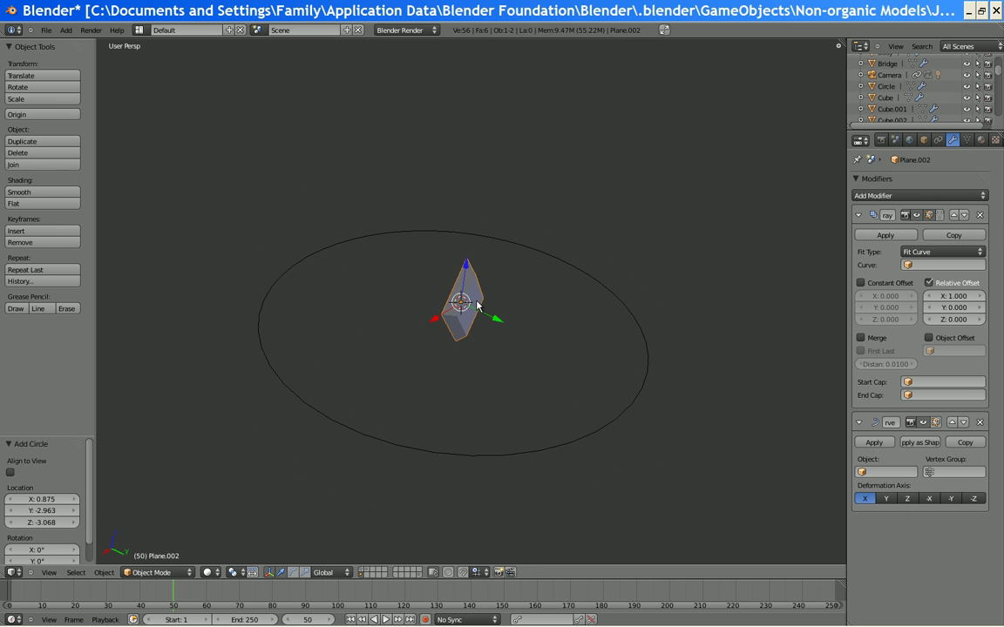
{"action": "scroll", "coordinate": [576, 316], "scroll_direction": "up", "scroll_amount": 2}
{"action": "left_click", "coordinate": [929, 264]}
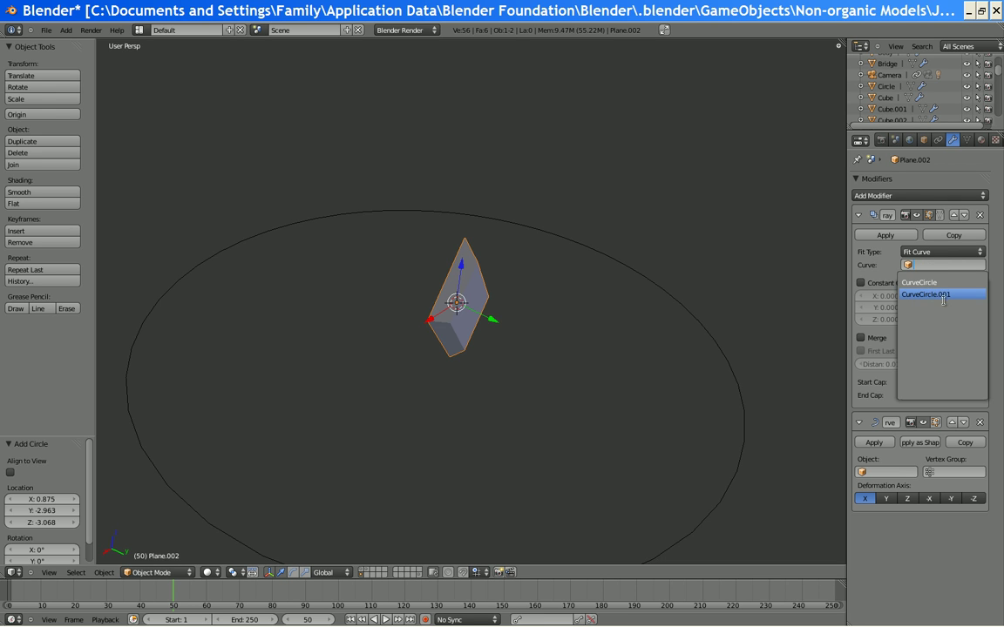
{"action": "left_click", "coordinate": [945, 294]}
{"action": "scroll", "coordinate": [558, 243], "scroll_direction": "down", "scroll_amount": 3}
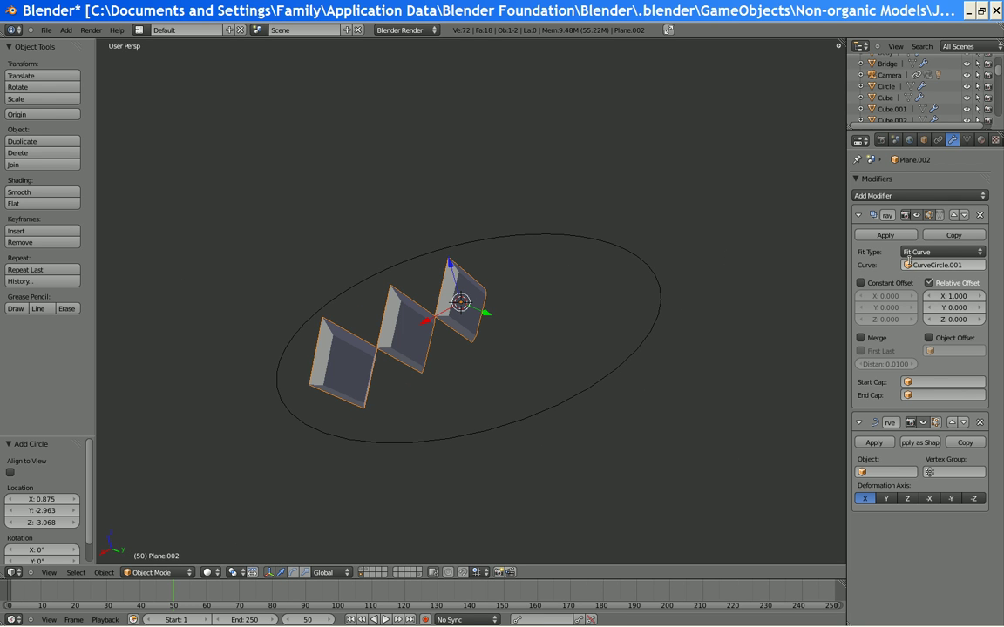
{"action": "left_click", "coordinate": [954, 265]}
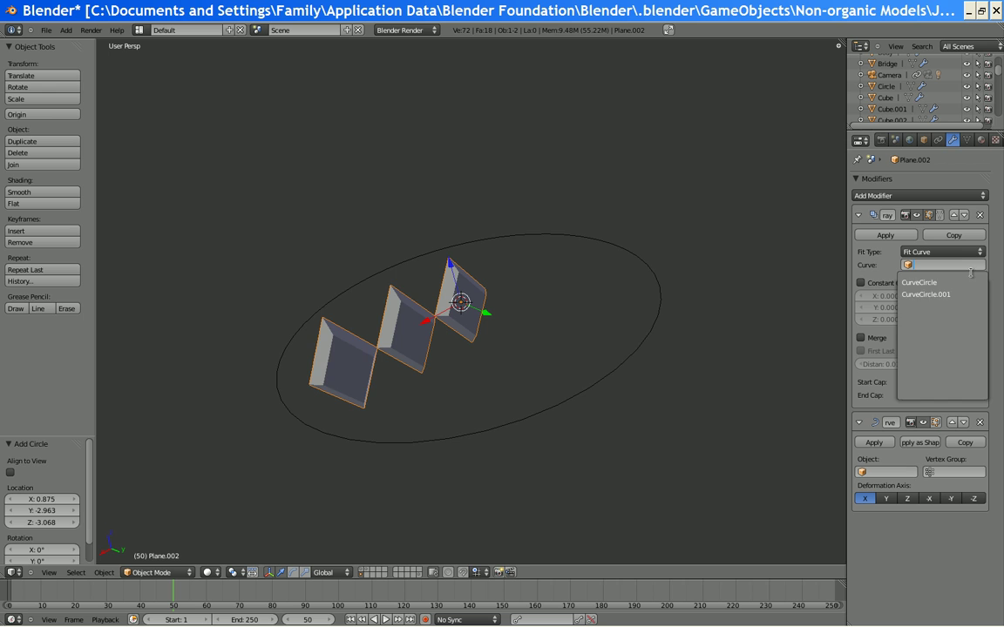
{"action": "scroll", "coordinate": [663, 338], "scroll_direction": "up", "scroll_amount": 3}
{"action": "left_click", "coordinate": [960, 265]}
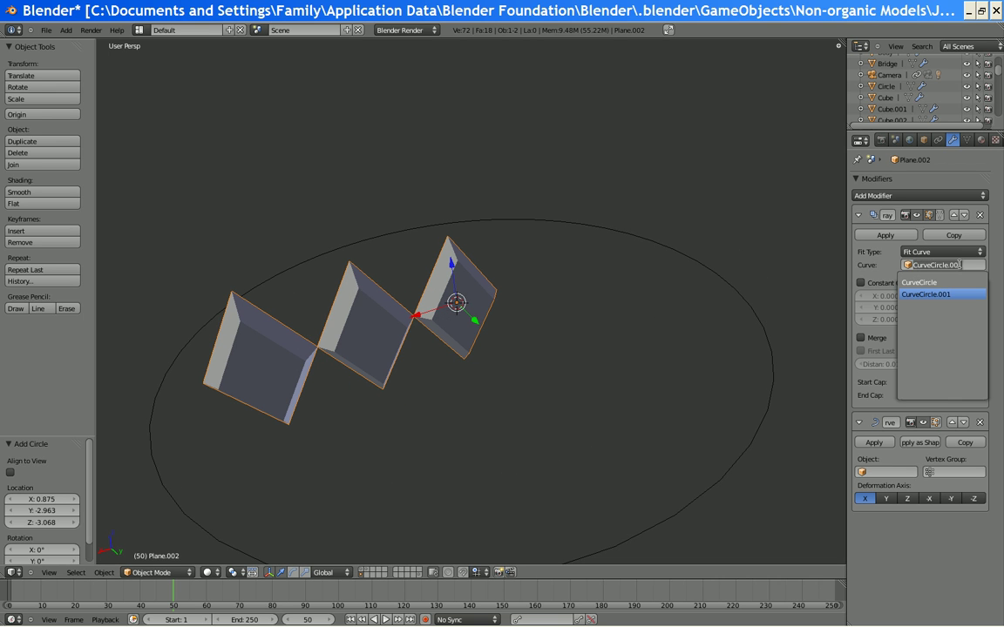
{"action": "scroll", "coordinate": [475, 212], "scroll_direction": "up", "scroll_amount": 3}
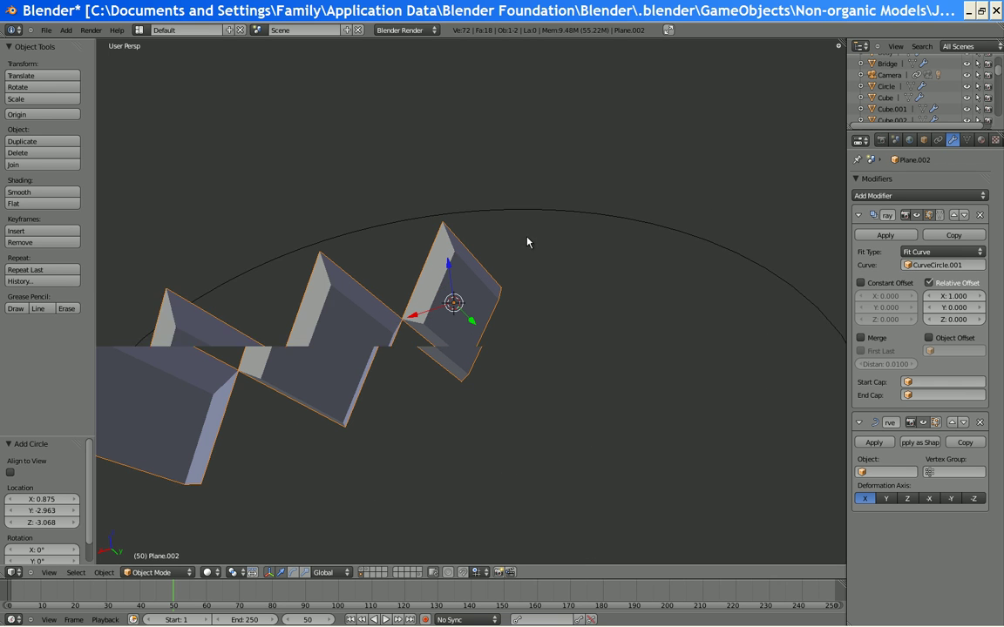
Remove the diamond's Array and Curve modifiers and add a fresh Array modifier
{"action": "left_click", "coordinate": [978, 215]}
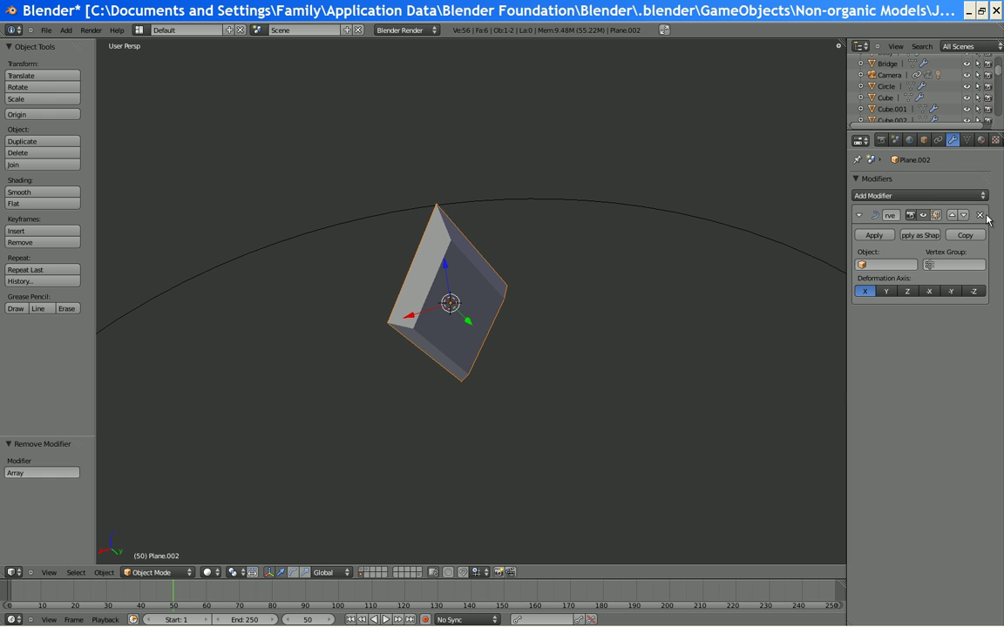
{"action": "left_click", "coordinate": [981, 215]}
{"action": "left_click", "coordinate": [921, 197]}
{"action": "left_click", "coordinate": [755, 226]}
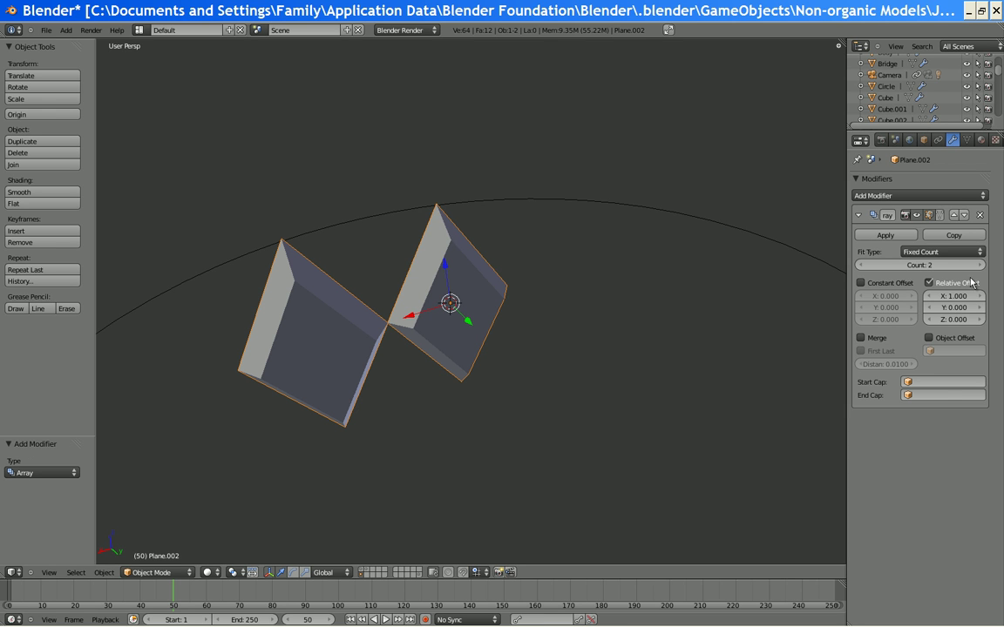
Set the diamond's new array to Fit Curve and choose CurveCircle.001 as its curve
{"action": "left_click", "coordinate": [934, 252]}
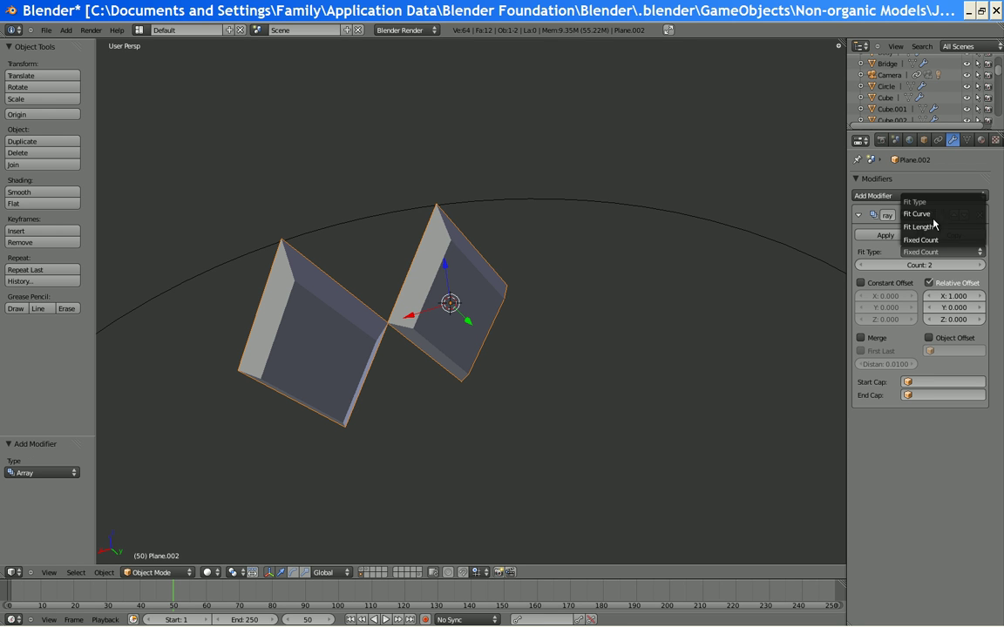
{"action": "left_click", "coordinate": [928, 204]}
{"action": "scroll", "coordinate": [641, 339], "scroll_direction": "down", "scroll_amount": 3}
{"action": "right_click", "coordinate": [643, 339]}
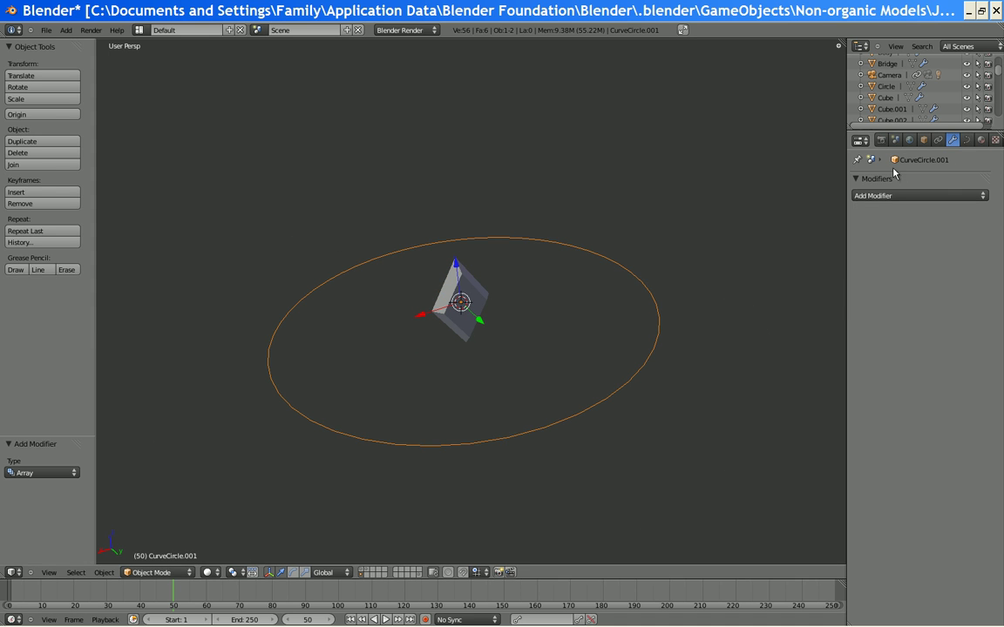
{"action": "right_click", "coordinate": [462, 326]}
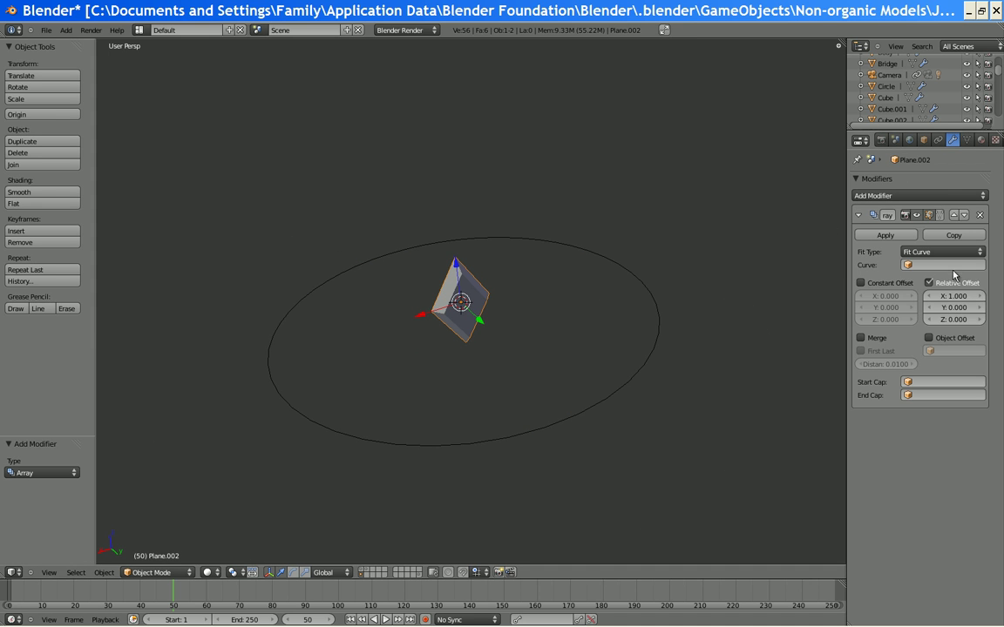
{"action": "left_click", "coordinate": [944, 264]}
{"action": "left_click", "coordinate": [954, 293]}
{"action": "scroll", "coordinate": [495, 303], "scroll_direction": "up", "scroll_amount": 3}
{"action": "middle_click_drag", "start_coordinate": [495, 303], "coordinate": [522, 347]}
{"action": "right_click", "coordinate": [747, 419]}
{"action": "key", "text": "s"}
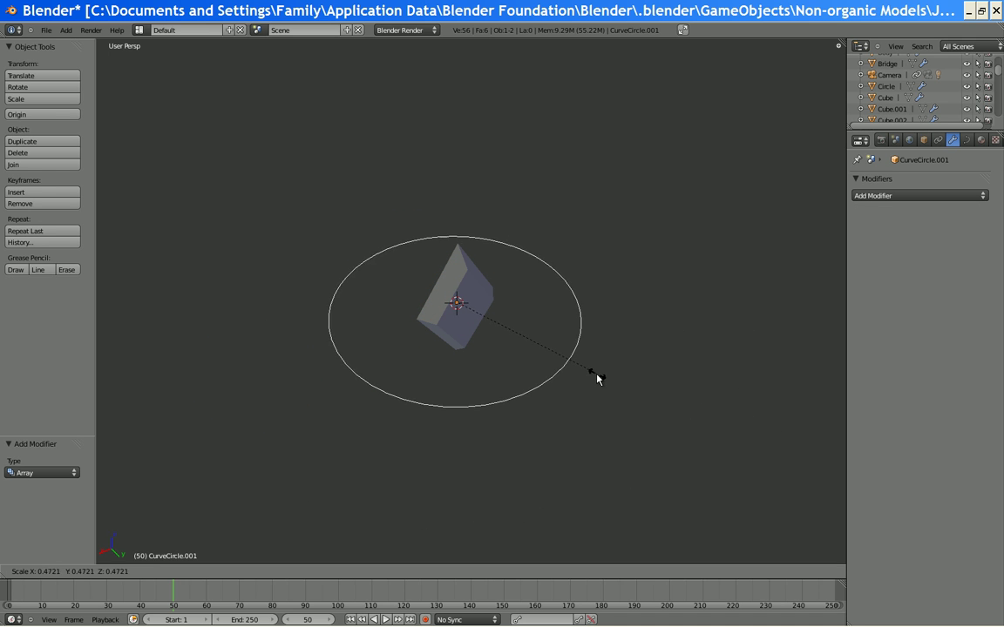
{"action": "right_click", "coordinate": [659, 383]}
{"action": "right_click", "coordinate": [497, 328]}
{"action": "scroll", "coordinate": [496, 328], "scroll_direction": "down", "scroll_amount": 2}
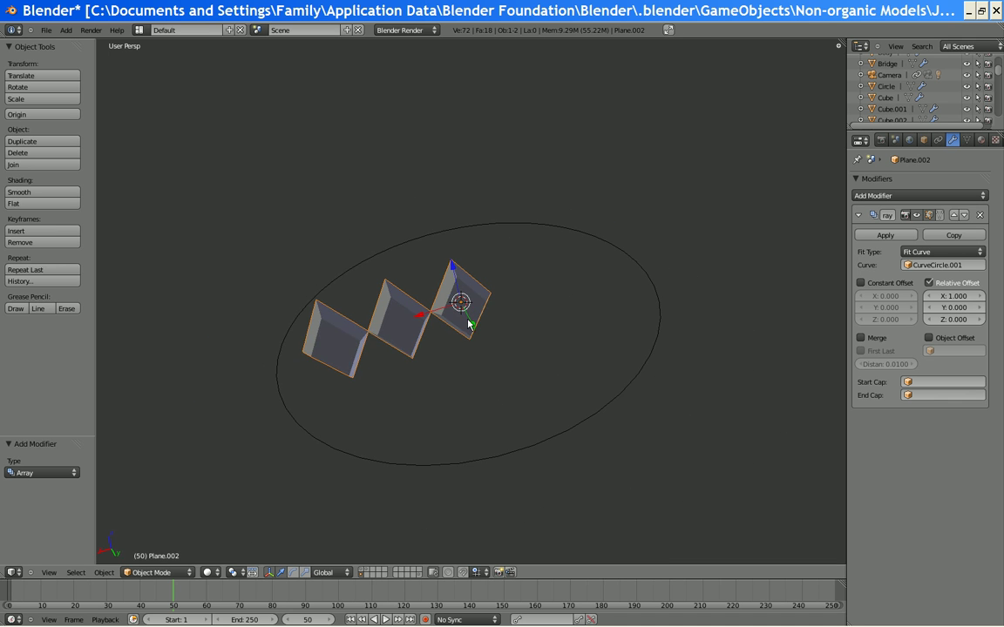
{"action": "key", "text": "s"}
{"action": "right_click", "coordinate": [624, 366]}
Add a Curve modifier to the new diamond array and bend it along CurveCircle.001
{"action": "middle_click_drag", "start_coordinate": [623, 366], "coordinate": [560, 421]}
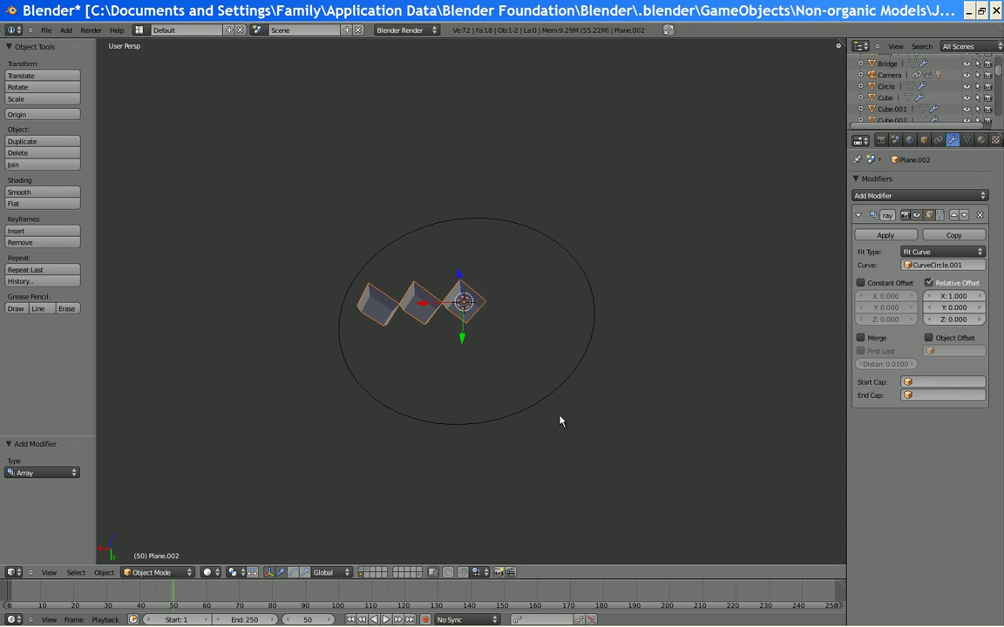
{"action": "scroll", "coordinate": [538, 397], "scroll_direction": "up", "scroll_amount": 2}
{"action": "left_click", "coordinate": [880, 196]}
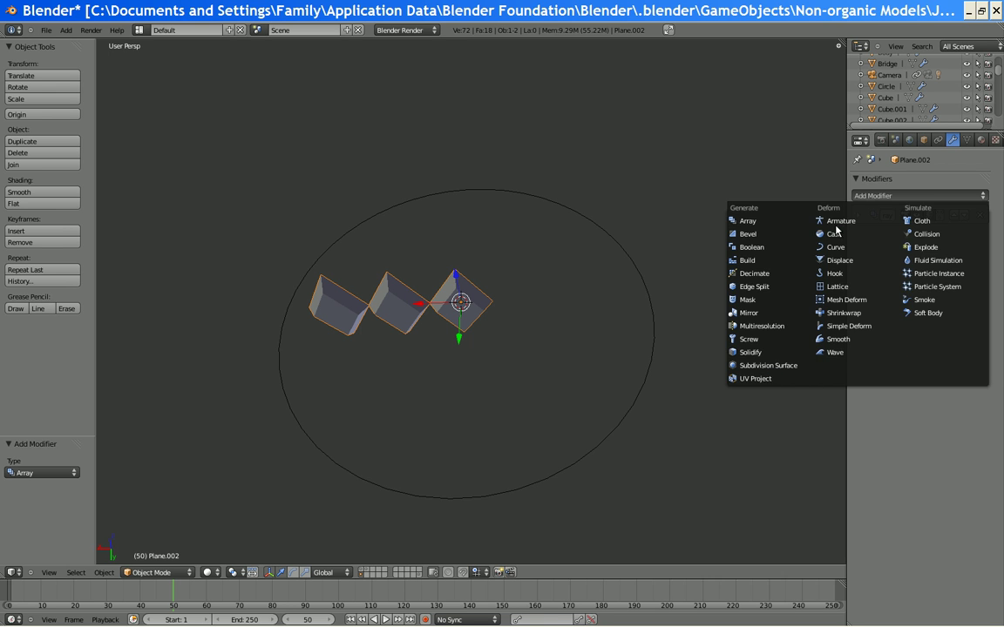
{"action": "left_click", "coordinate": [826, 248]}
{"action": "left_click", "coordinate": [882, 288]}
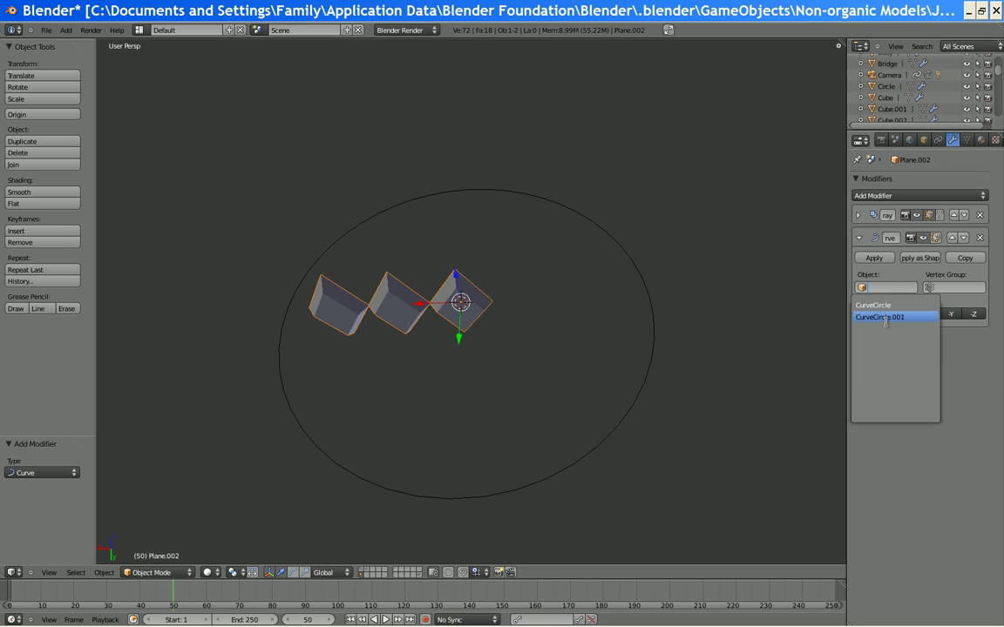
{"action": "left_click", "coordinate": [885, 317]}
{"action": "middle_click_drag", "start_coordinate": [657, 318], "coordinate": [393, 256]}
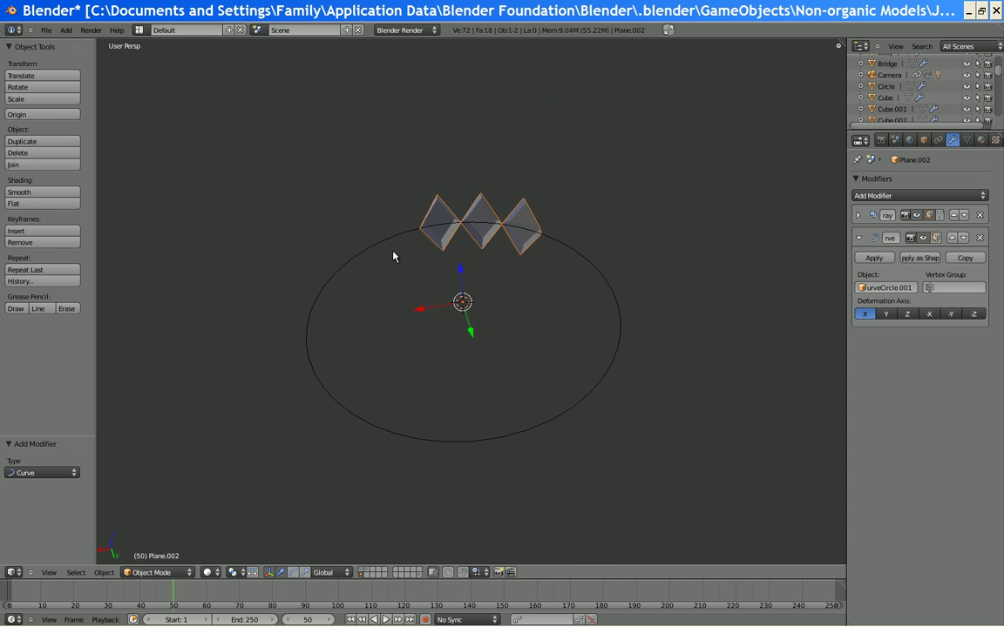
Delete the diamond array and add a plane at the circle's centre
{"action": "key", "text": "x"}
{"action": "left_click", "coordinate": [505, 286]}
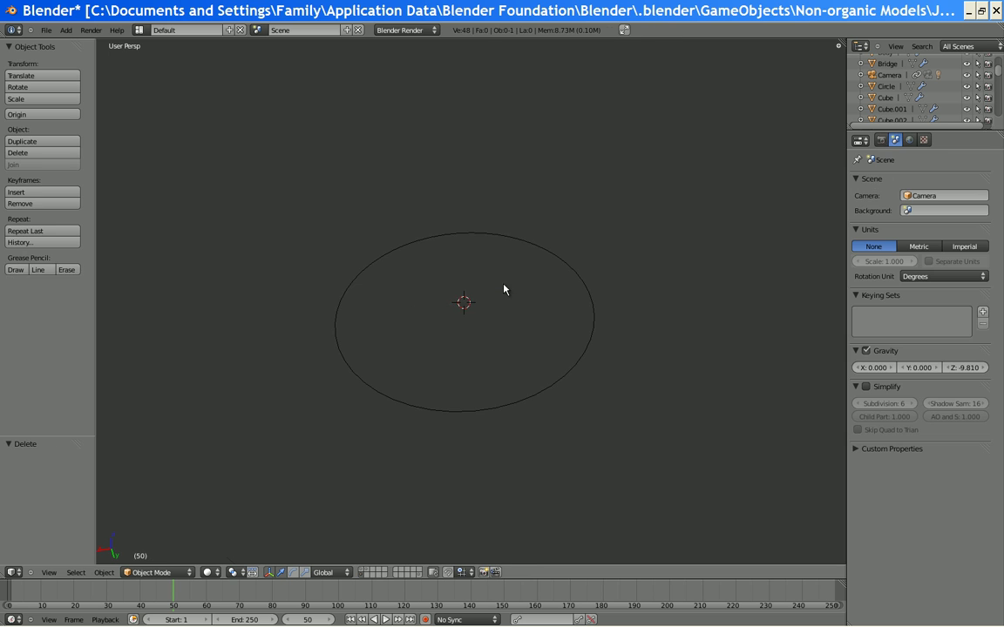
{"action": "key", "text": "shift+a"}
{"action": "mouse_move", "coordinate": [494, 282]}
{"action": "left_click", "coordinate": [543, 284]}
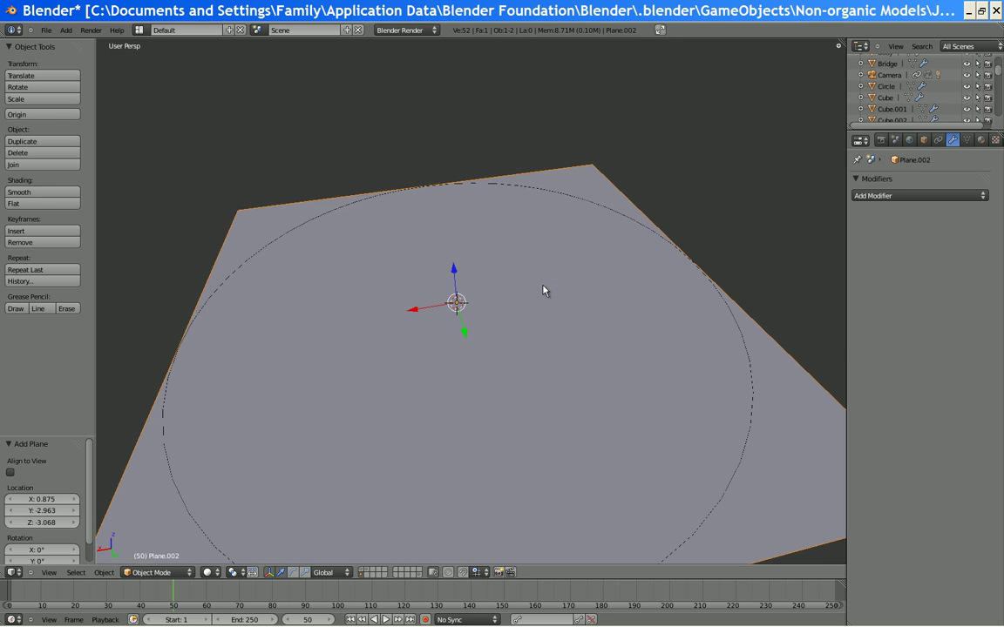
{"action": "key", "text": "r"}
{"action": "key", "text": "x"}
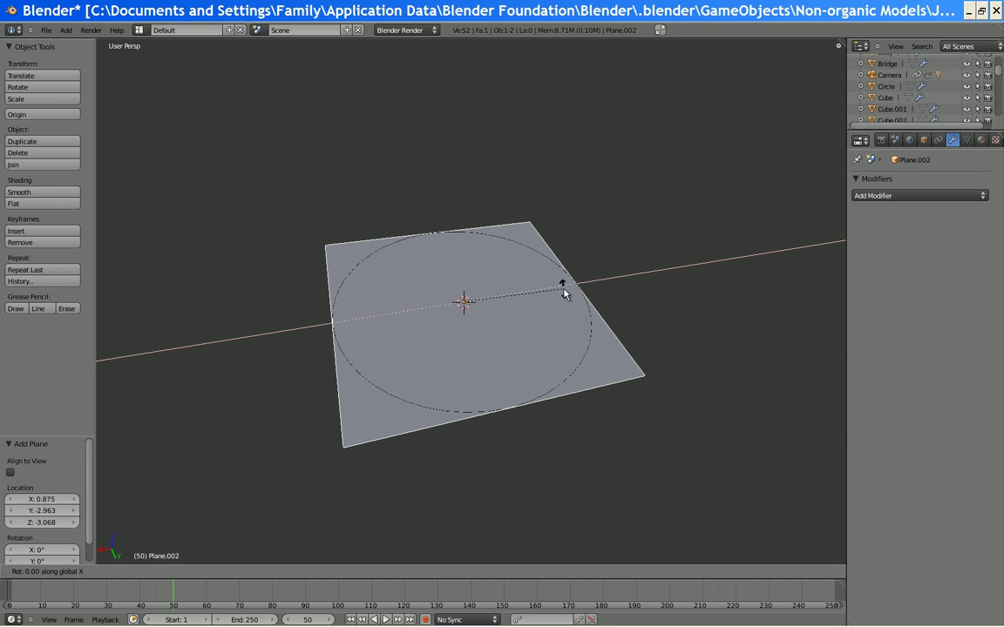
{"action": "key", "text": "Escape"}
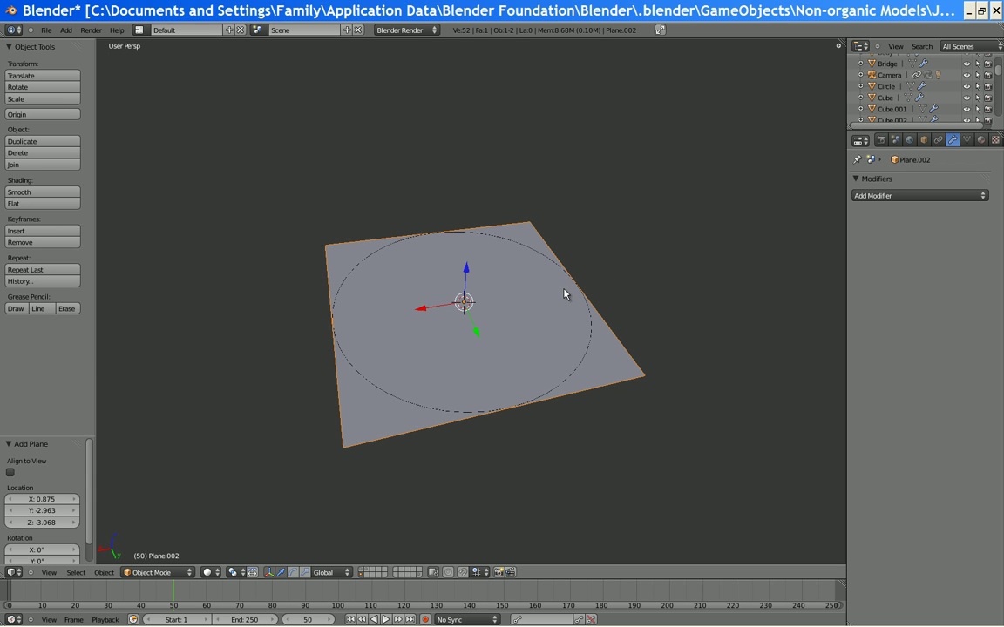
Rotate the plane 90° about the X axis, then split it in Edit Mode with one centred horizontal loop cut
{"action": "type", "text": "rx90"}
{"action": "key", "text": "Return"}
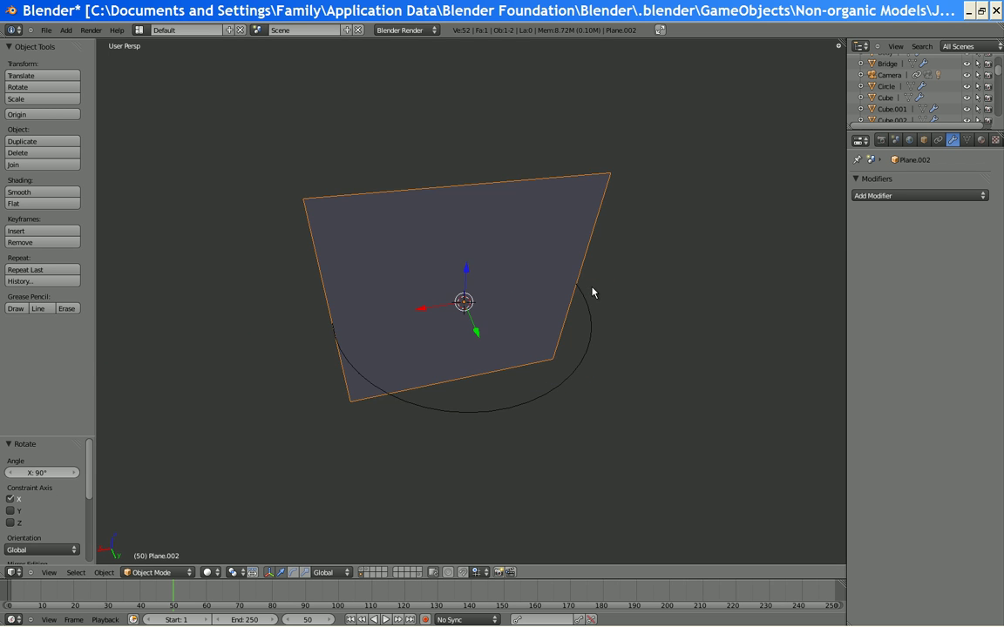
{"action": "middle_click_drag", "start_coordinate": [592, 291], "coordinate": [581, 325]}
{"action": "key", "text": "Tab"}
{"action": "scroll", "coordinate": [662, 410], "scroll_direction": "up", "scroll_amount": 3}
{"action": "key", "text": "ctrl+r"}
{"action": "double_click", "coordinate": [580, 325]}
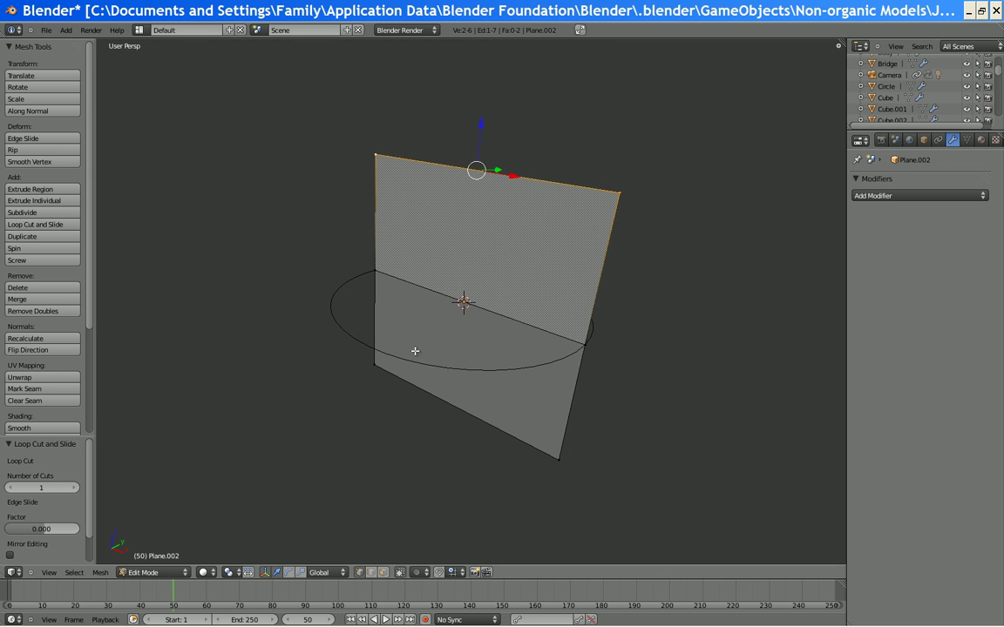
Scale the plane's top and bottom edges to 0 along X to form a diamond, and adjust its height along Z
{"action": "type", "text": "s"}
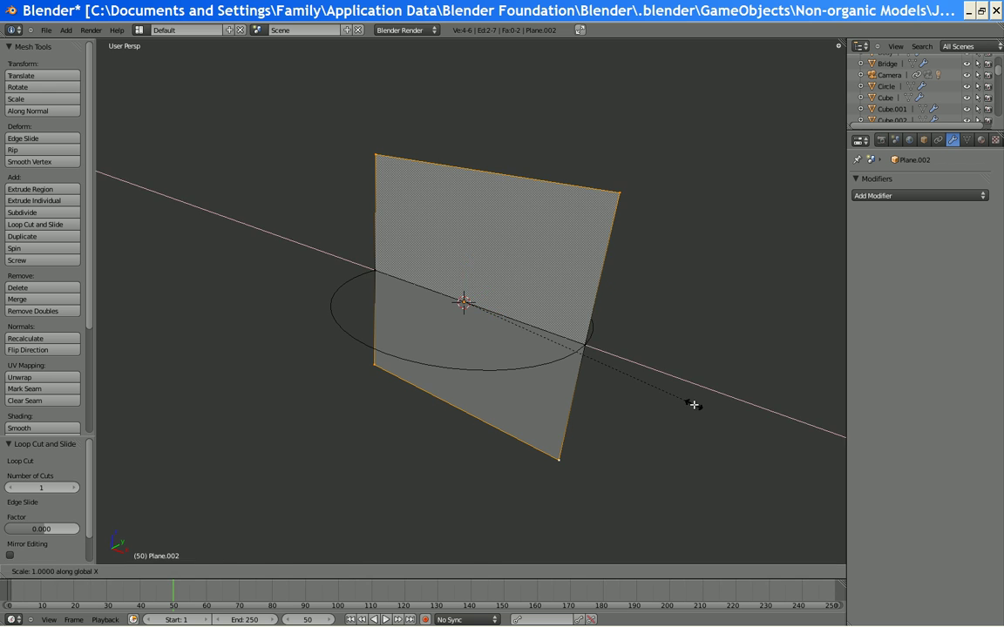
{"action": "type", "text": "0"}
{"action": "key", "text": "Return"}
{"action": "key", "text": "s"}
{"action": "key", "text": "z"}
{"action": "left_click", "coordinate": [638, 463]}
Extrude the whole diamond for thickness and scale the extruded face inward to give it tapered sides
{"action": "middle_click_drag", "start_coordinate": [572, 333], "coordinate": [529, 362]}
{"action": "key", "text": "a"}
{"action": "key", "text": "a"}
{"action": "key", "text": "e"}
{"action": "left_click", "coordinate": [562, 364]}
{"action": "key", "text": "s"}
{"action": "left_click", "coordinate": [639, 282]}
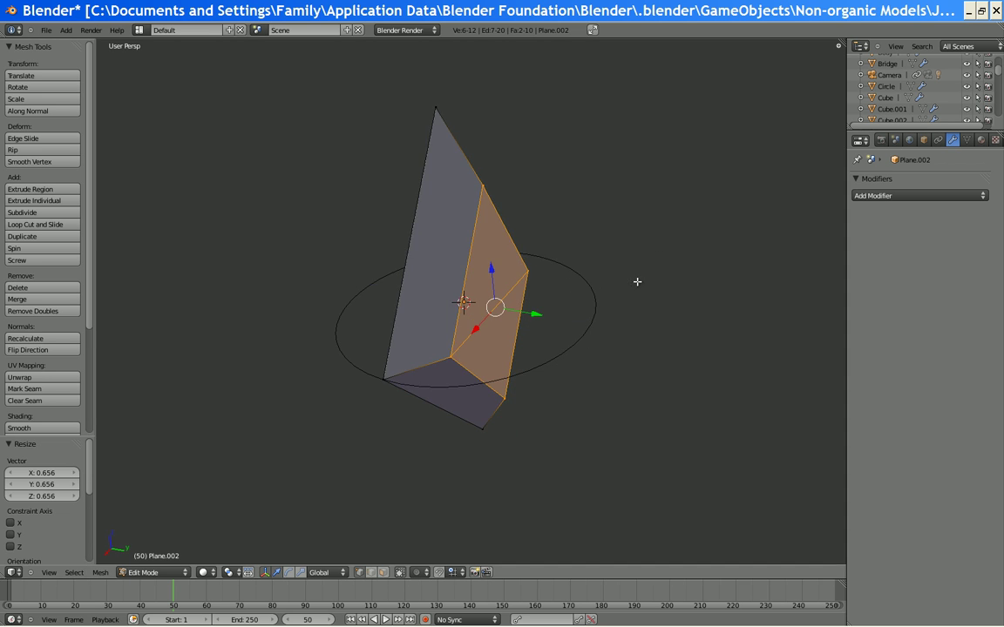
{"action": "middle_click_drag", "start_coordinate": [639, 282], "coordinate": [472, 275]}
{"action": "key", "text": "s"}
{"action": "left_click", "coordinate": [695, 294]}
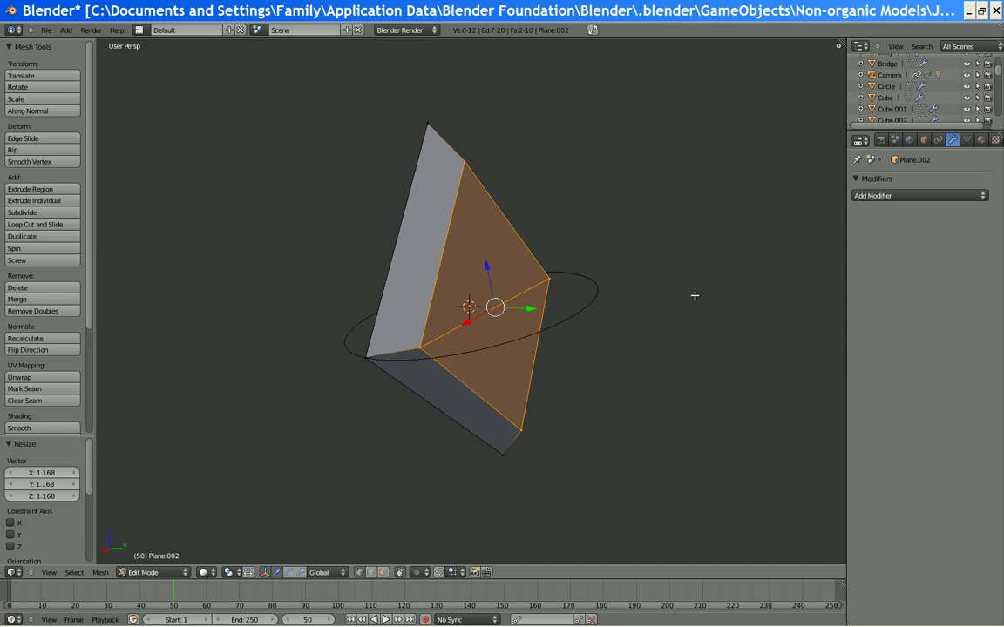
Delete the two large back faces of the diamond
{"action": "middle_click_drag", "start_coordinate": [695, 294], "coordinate": [601, 296]}
{"action": "right_click", "coordinate": [444, 331]}
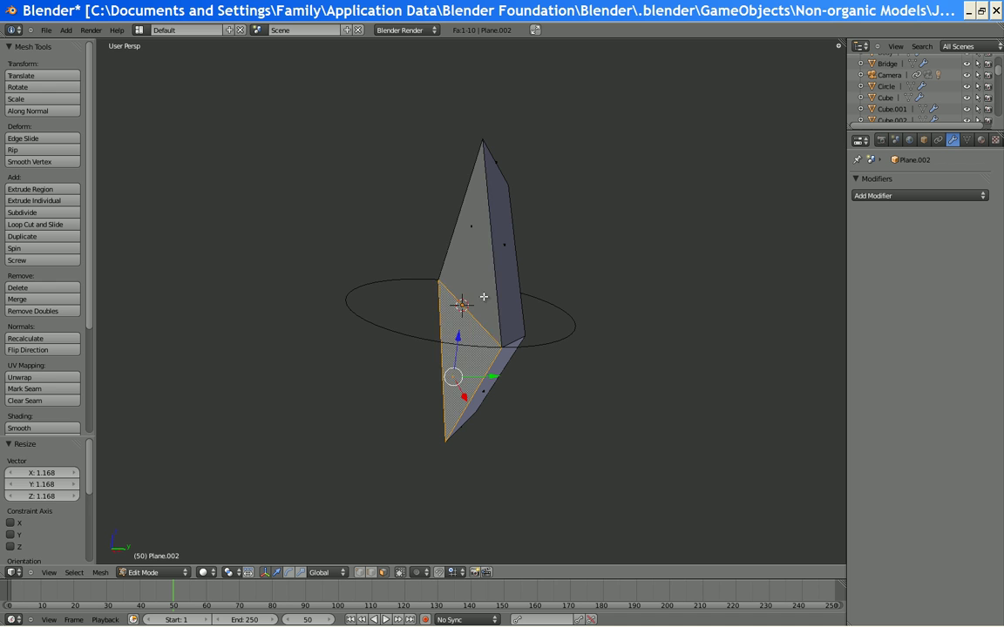
{"action": "right_click", "coordinate": [485, 289], "text": "shift"}
{"action": "key", "text": "x"}
{"action": "left_click", "coordinate": [492, 283]}
Add an Array modifier to the diamond in Object Mode, set to Fit Curve with CurveCircle.001 as its curve
{"action": "scroll", "coordinate": [470, 346], "scroll_direction": "down", "scroll_amount": 5}
{"action": "middle_click_drag", "start_coordinate": [470, 346], "coordinate": [466, 388]}
{"action": "key", "text": "Tab"}
{"action": "left_click", "coordinate": [885, 197]}
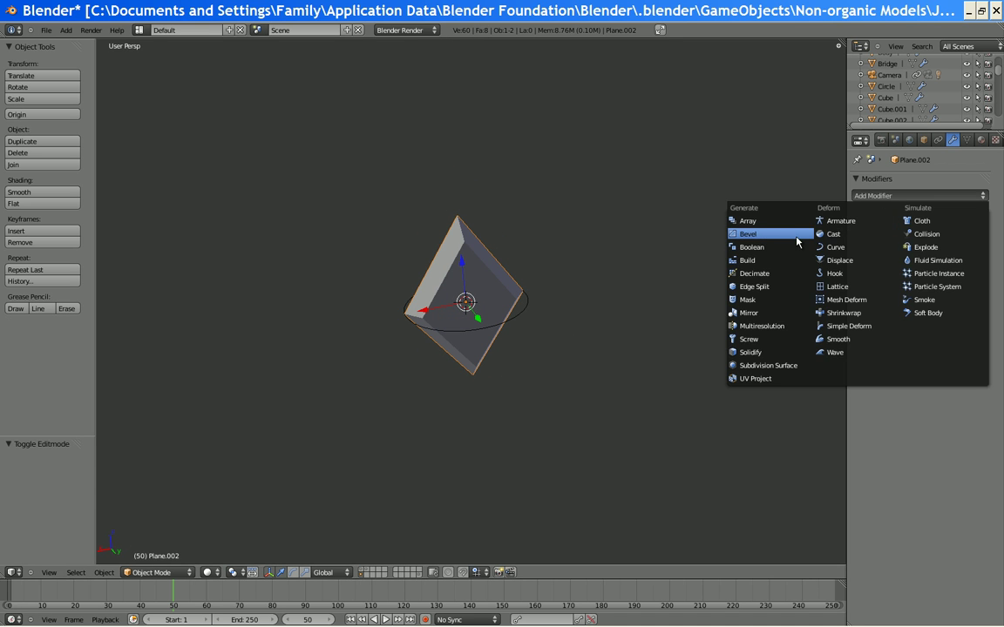
{"action": "left_click", "coordinate": [776, 221]}
{"action": "left_click", "coordinate": [937, 252]}
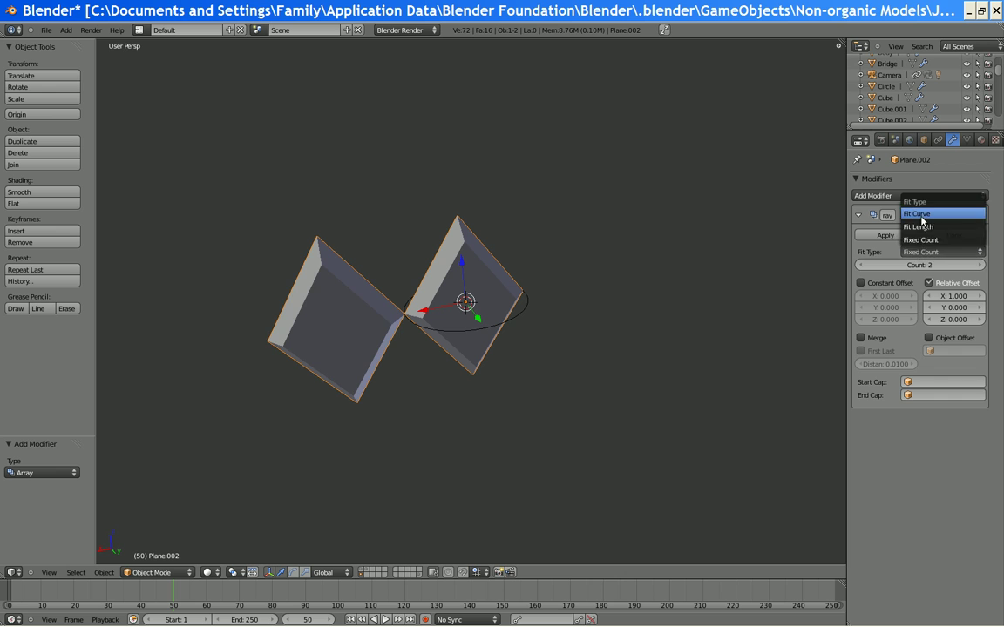
{"action": "left_click", "coordinate": [928, 198]}
{"action": "left_click", "coordinate": [916, 264]}
{"action": "left_click", "coordinate": [922, 296]}
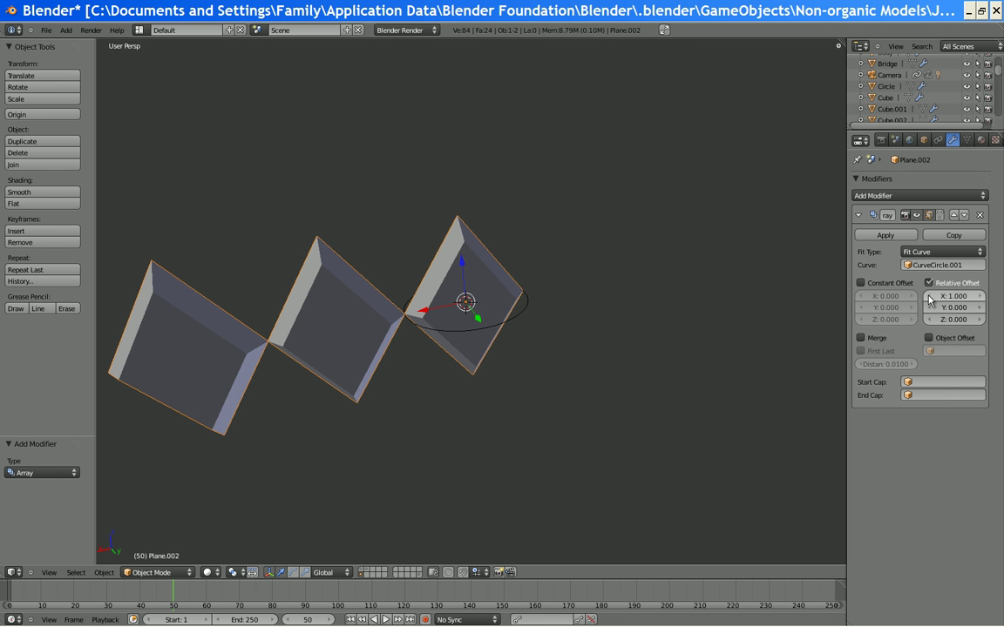
Turn on Merge for the diamond's Array modifier and collapse its settings
{"action": "scroll", "coordinate": [522, 327], "scroll_direction": "up", "scroll_amount": 2}
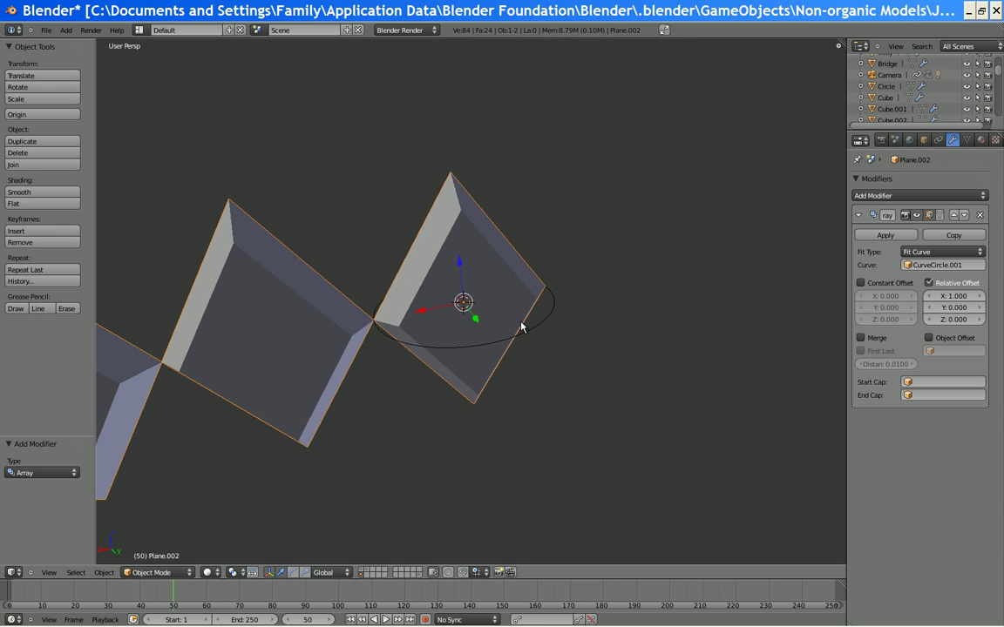
{"action": "left_click", "coordinate": [858, 215]}
{"action": "left_click", "coordinate": [863, 194]}
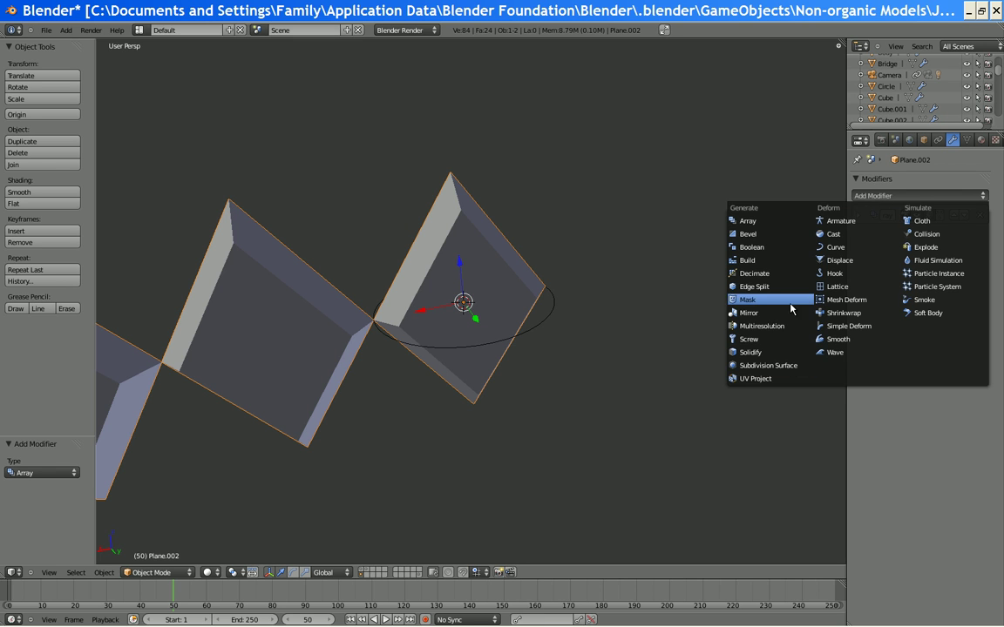
{"action": "left_click", "coordinate": [922, 195]}
{"action": "left_click", "coordinate": [858, 215]}
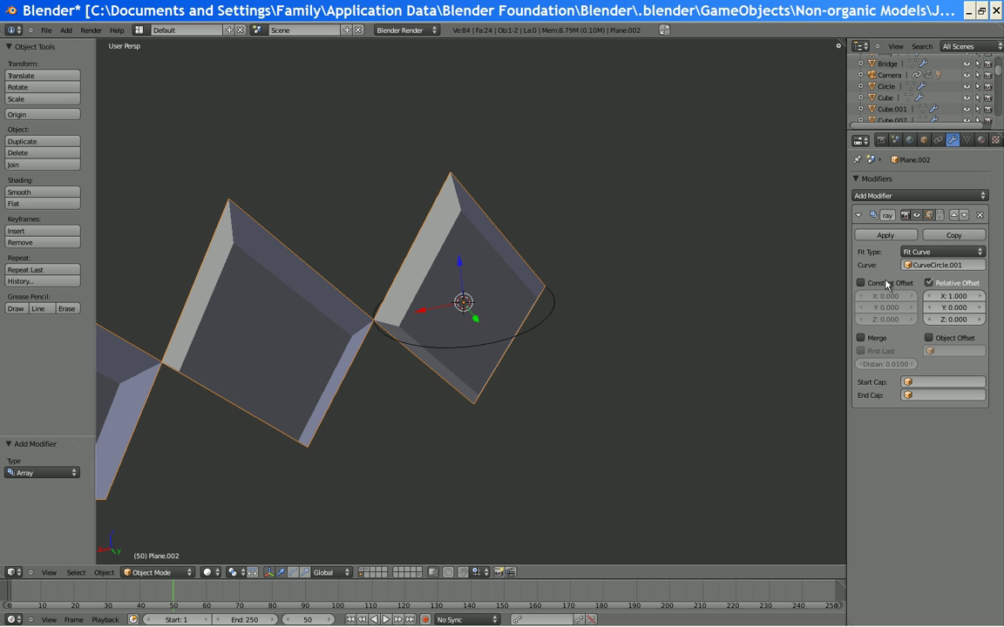
{"action": "left_click", "coordinate": [858, 215]}
Add a Curve modifier to the diamond array and bend it along CurveCircle.001
{"action": "left_click", "coordinate": [872, 195]}
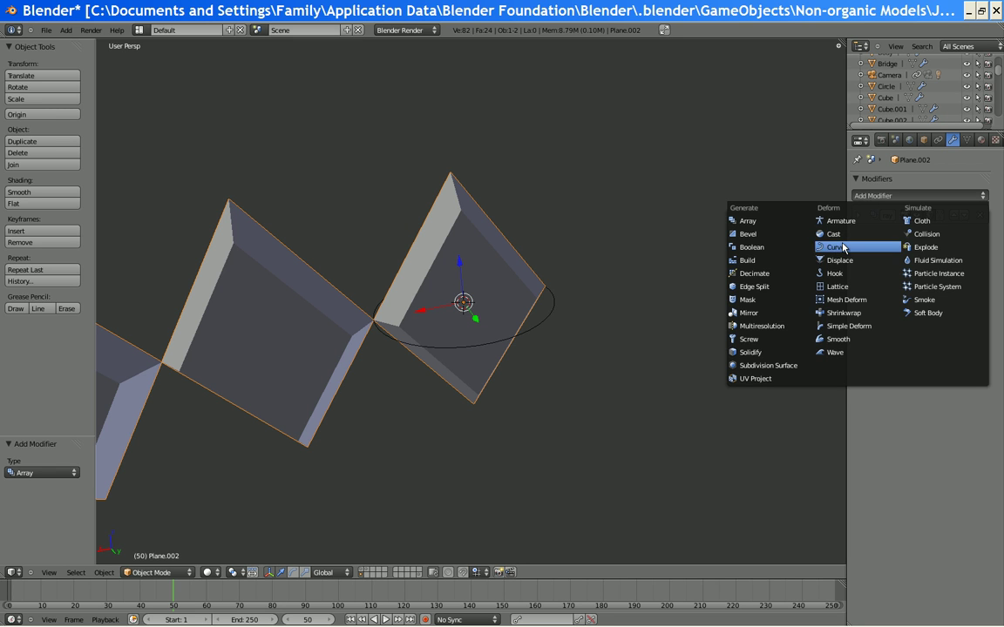
{"action": "left_click", "coordinate": [775, 239]}
{"action": "left_click", "coordinate": [890, 286]}
{"action": "left_click", "coordinate": [891, 316]}
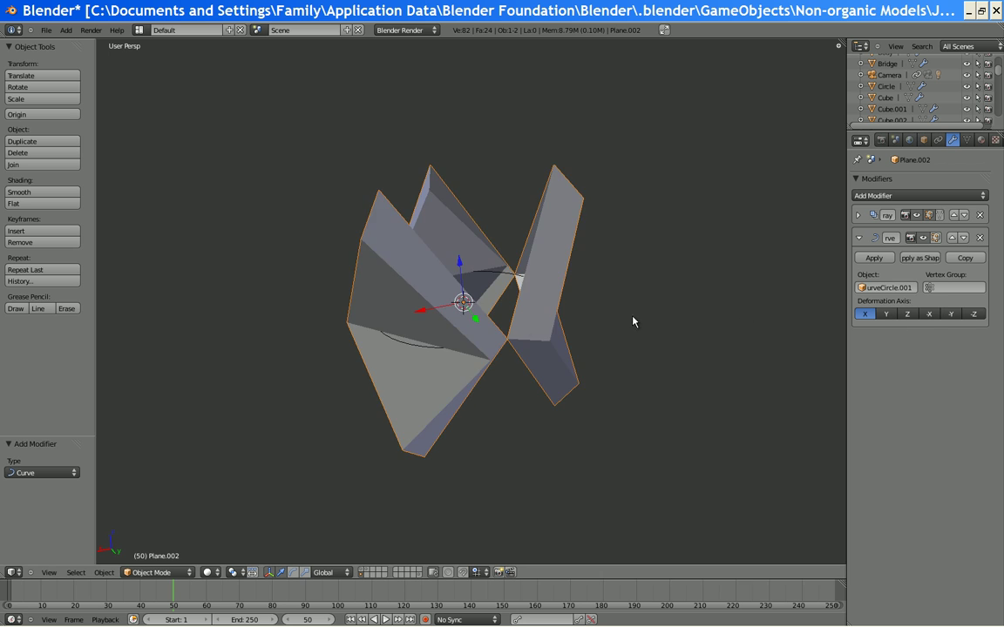
Select CurveCircle.001 and scale it up so that more diamonds fit around it
{"action": "middle_click_drag", "start_coordinate": [632, 321], "coordinate": [561, 464]}
{"action": "scroll", "coordinate": [579, 284], "scroll_direction": "up", "scroll_amount": 2}
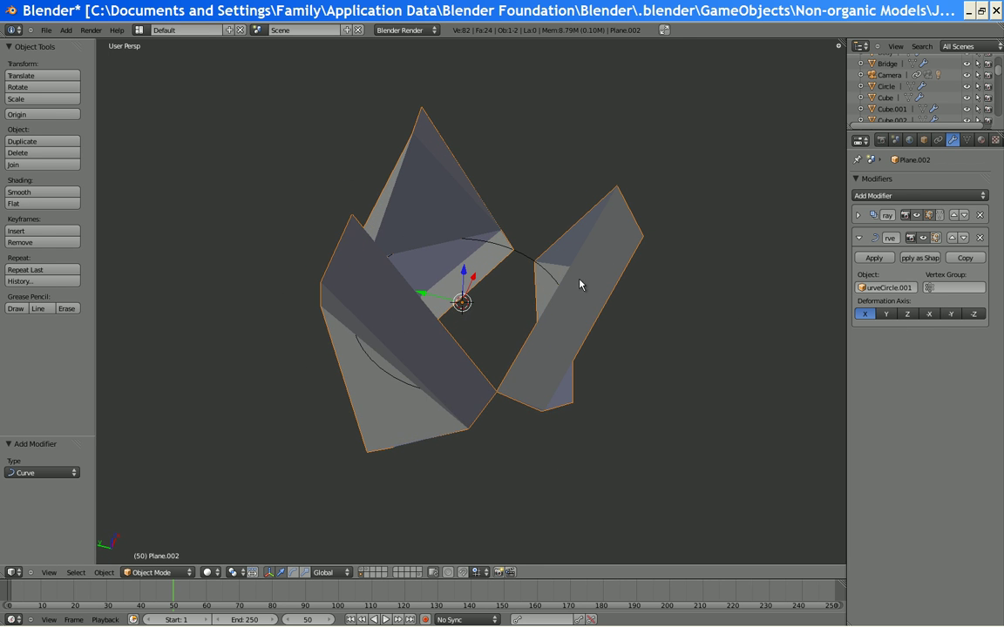
{"action": "right_click", "coordinate": [540, 274]}
{"action": "middle_click_drag", "start_coordinate": [540, 274], "coordinate": [556, 352]}
{"action": "key", "text": "s"}
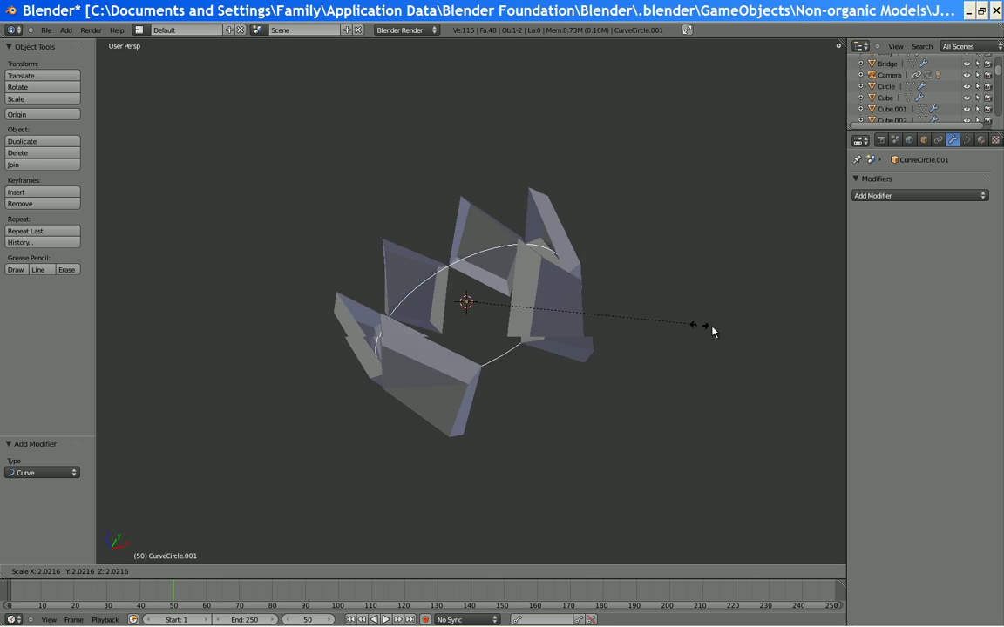
{"action": "left_click", "coordinate": [446, 338]}
Enlarge CurveCircle.001 further by a factor of about 3.163
{"action": "scroll", "coordinate": [447, 338], "scroll_direction": "down", "scroll_amount": 7}
{"action": "scroll", "coordinate": [446, 338], "scroll_direction": "up", "scroll_amount": 3}
{"action": "middle_click_drag", "start_coordinate": [446, 338], "coordinate": [584, 336]}
{"action": "scroll", "coordinate": [534, 328], "scroll_direction": "down", "scroll_amount": 4}
{"action": "key", "text": "s"}
{"action": "left_click", "coordinate": [100, 327]}
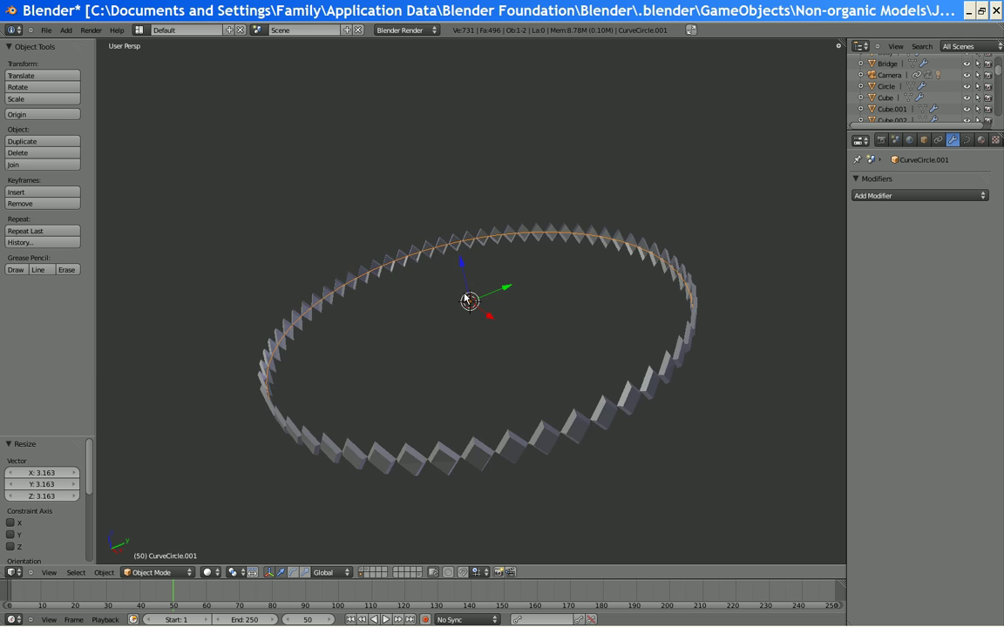
Scale CurveCircle.001 up by about 1.157 to close the gap in the diamond ring
{"action": "middle_click_drag", "start_coordinate": [468, 299], "coordinate": [565, 246]}
{"action": "key", "text": "s"}
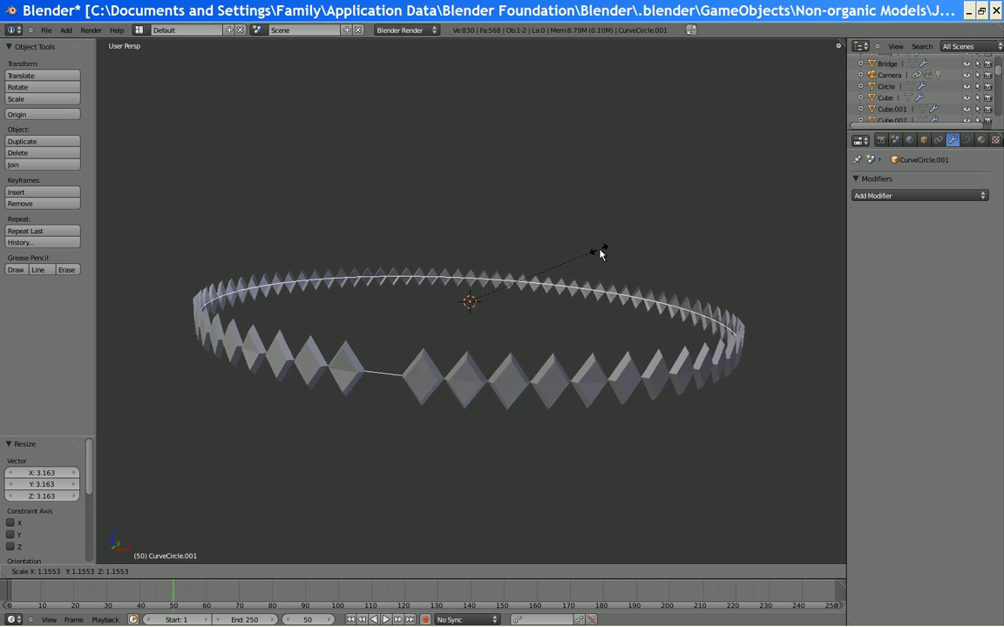
{"action": "left_click", "coordinate": [596, 251]}
{"action": "middle_click_drag", "start_coordinate": [596, 251], "coordinate": [537, 353]}
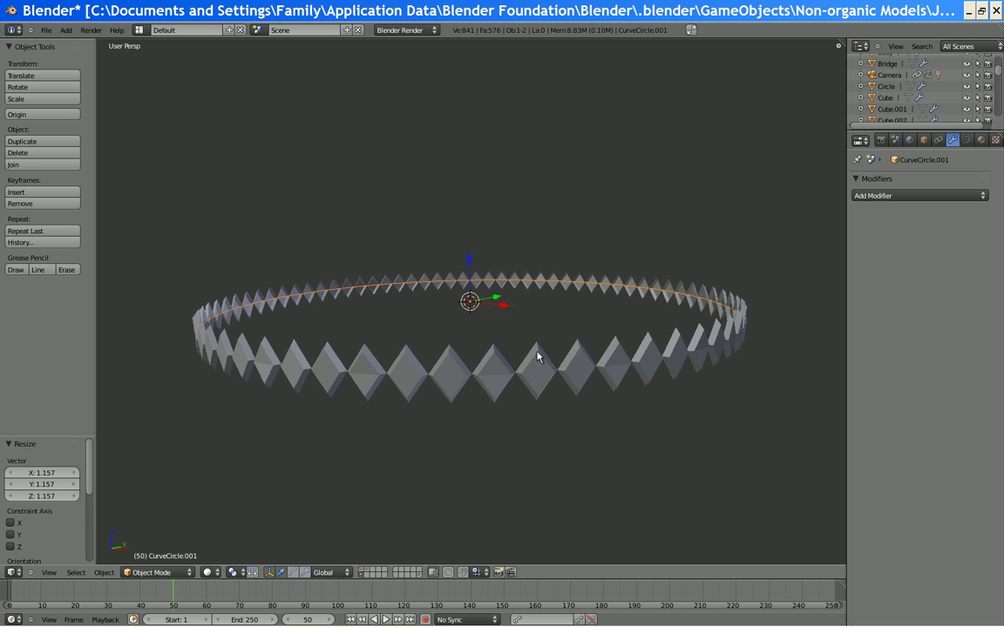
Add an Empty at the centre of the diamond ring
{"action": "right_click", "coordinate": [493, 383]}
{"action": "scroll", "coordinate": [493, 383], "scroll_direction": "up", "scroll_amount": 6}
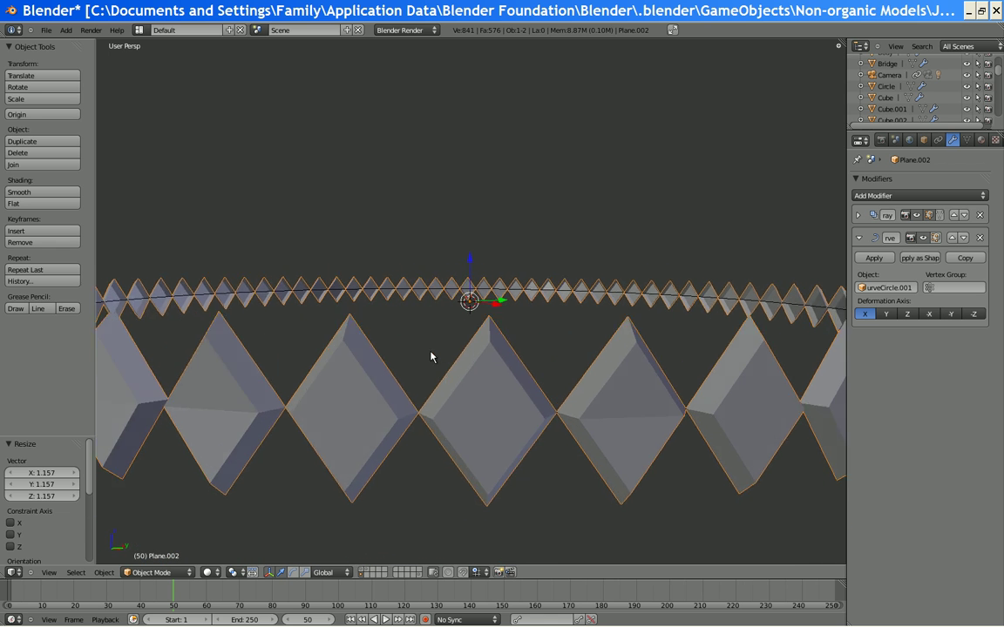
{"action": "scroll", "coordinate": [408, 354], "scroll_direction": "down", "scroll_amount": 4}
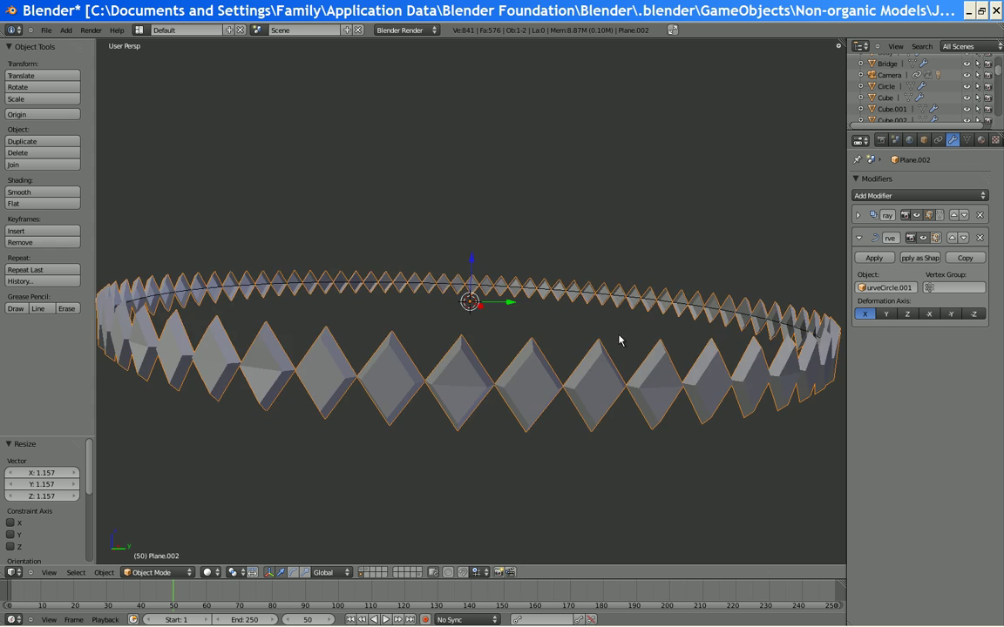
{"action": "scroll", "coordinate": [618, 340], "scroll_direction": "down", "scroll_amount": 4}
{"action": "middle_click_drag", "start_coordinate": [451, 448], "coordinate": [464, 419]}
{"action": "key", "text": "shift+a"}
{"action": "mouse_move", "coordinate": [493, 423]}
{"action": "left_click", "coordinate": [451, 512]}
{"action": "scroll", "coordinate": [470, 461], "scroll_direction": "up", "scroll_amount": 3}
{"action": "scroll", "coordinate": [464, 419], "scroll_direction": "down", "scroll_amount": 2}
{"action": "scroll", "coordinate": [454, 412], "scroll_direction": "up", "scroll_amount": 2}
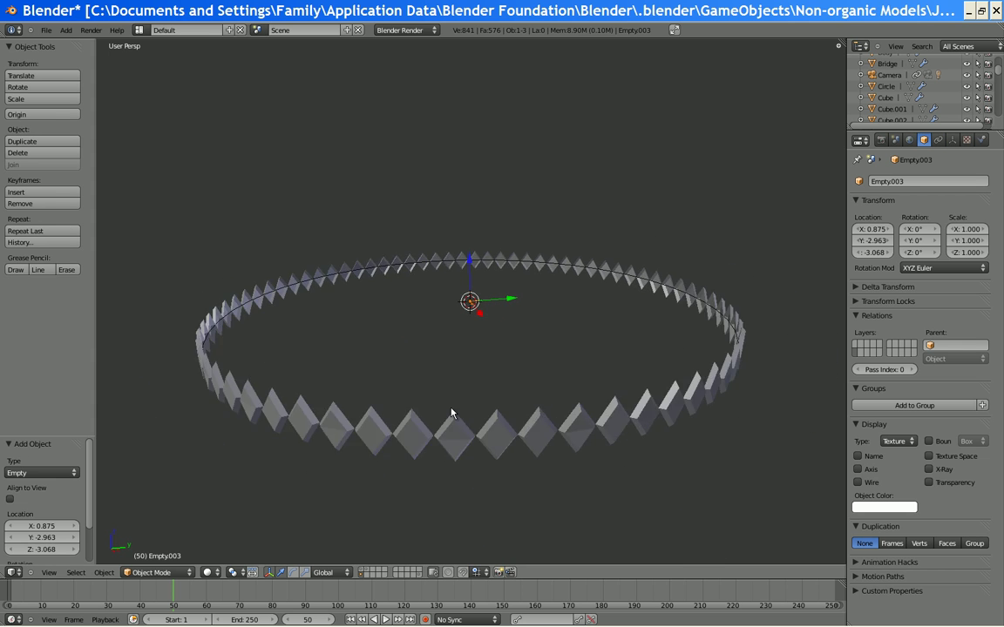
{"action": "scroll", "coordinate": [488, 423], "scroll_direction": "down", "scroll_amount": 2}
{"action": "scroll", "coordinate": [511, 439], "scroll_direction": "up", "scroll_amount": 2}
{"action": "scroll", "coordinate": [512, 438], "scroll_direction": "down", "scroll_amount": 3}
{"action": "scroll", "coordinate": [511, 435], "scroll_direction": "up", "scroll_amount": 4}
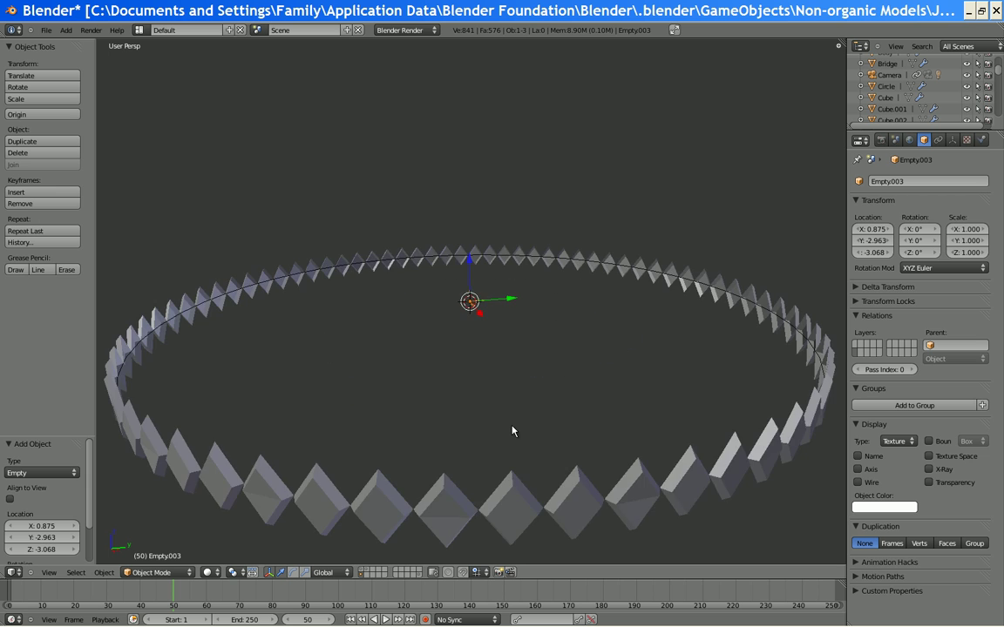
{"action": "scroll", "coordinate": [512, 430], "scroll_direction": "down", "scroll_amount": 3}
{"action": "scroll", "coordinate": [509, 428], "scroll_direction": "up", "scroll_amount": 3}
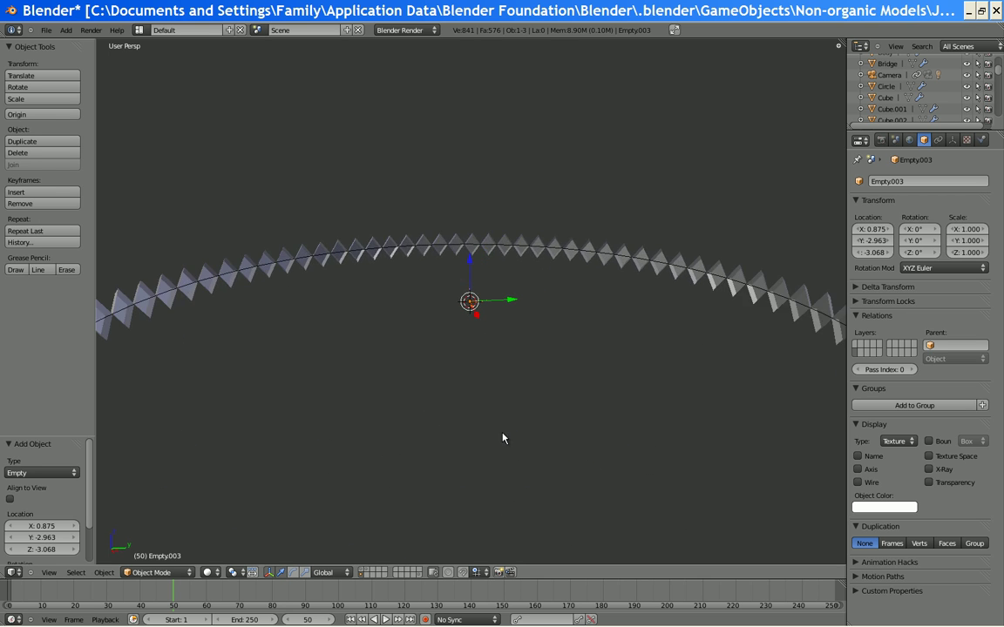
{"action": "scroll", "coordinate": [507, 439], "scroll_direction": "down", "scroll_amount": 3}
{"action": "scroll", "coordinate": [497, 422], "scroll_direction": "up", "scroll_amount": 1}
{"action": "scroll", "coordinate": [496, 444], "scroll_direction": "down", "scroll_amount": 2}
Add a second Array modifier to the diamond ring with a Relative Offset of X 0 and Y 0.5
{"action": "right_click", "coordinate": [560, 390]}
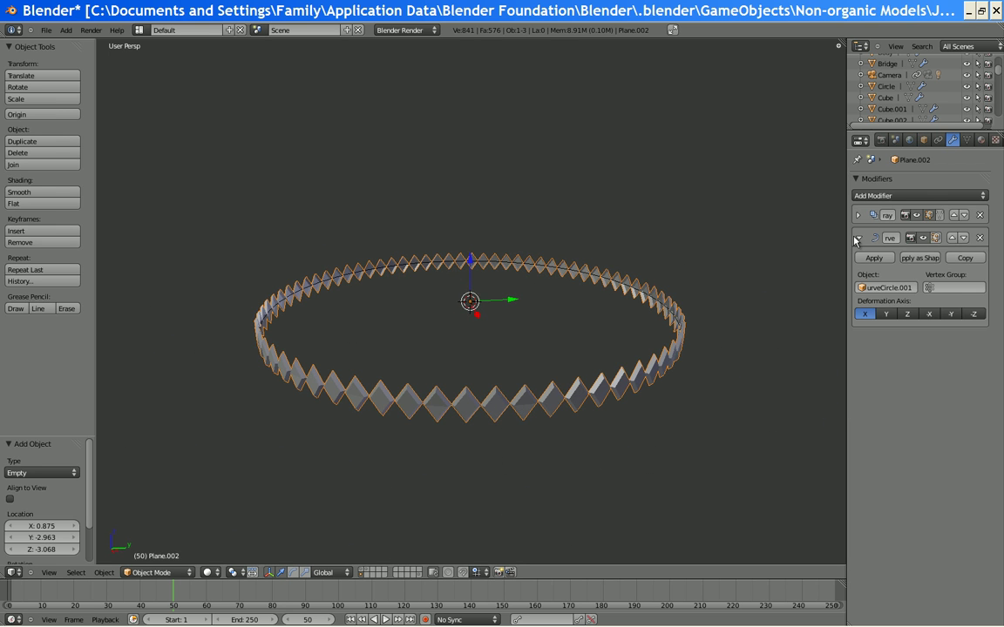
{"action": "left_click", "coordinate": [874, 196]}
{"action": "left_click", "coordinate": [801, 222]}
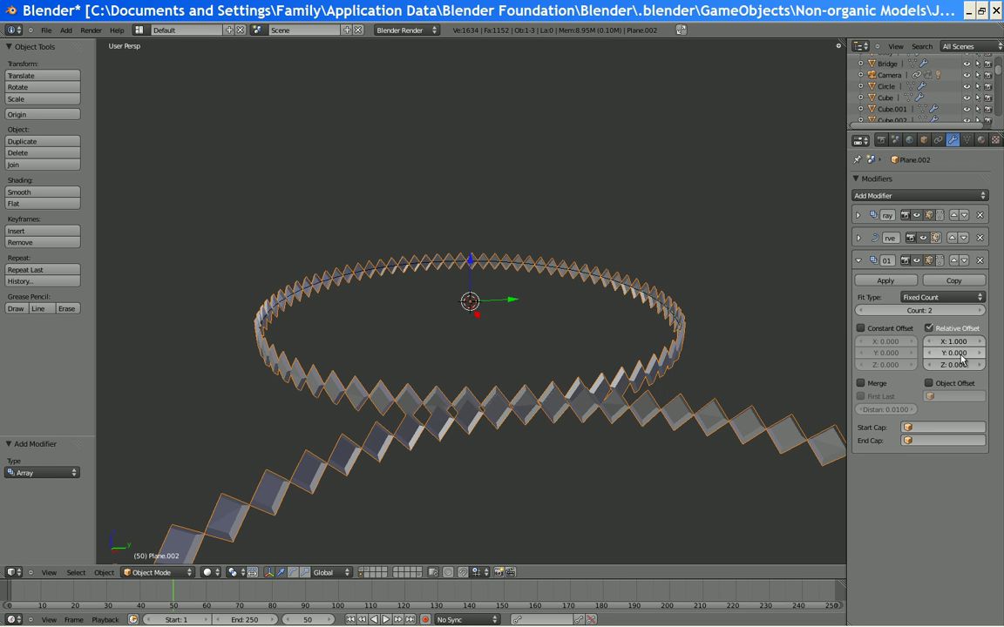
{"action": "key", "text": "Return"}
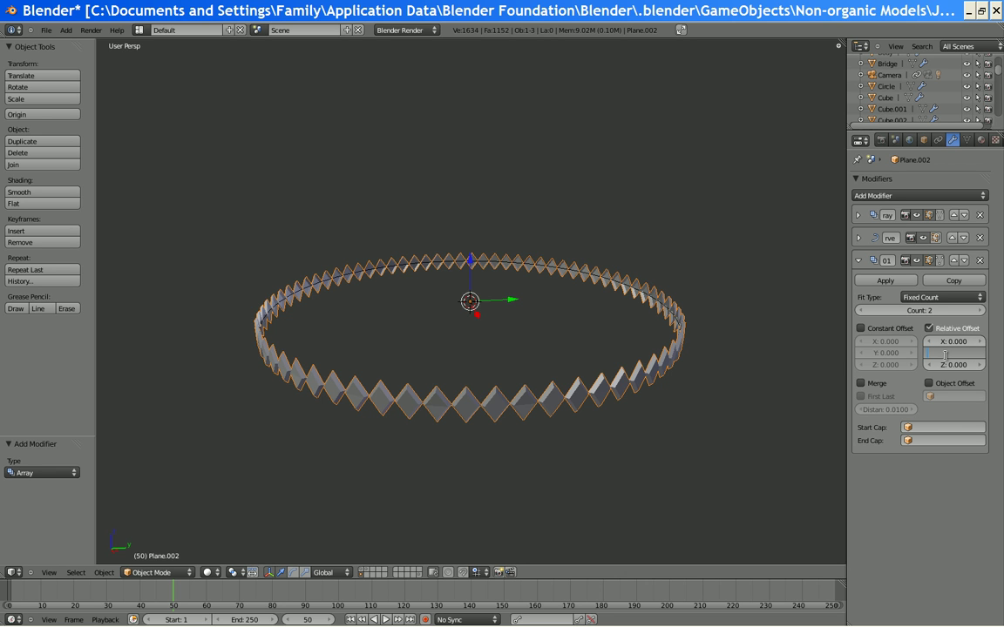
{"action": "key", "text": "Return"}
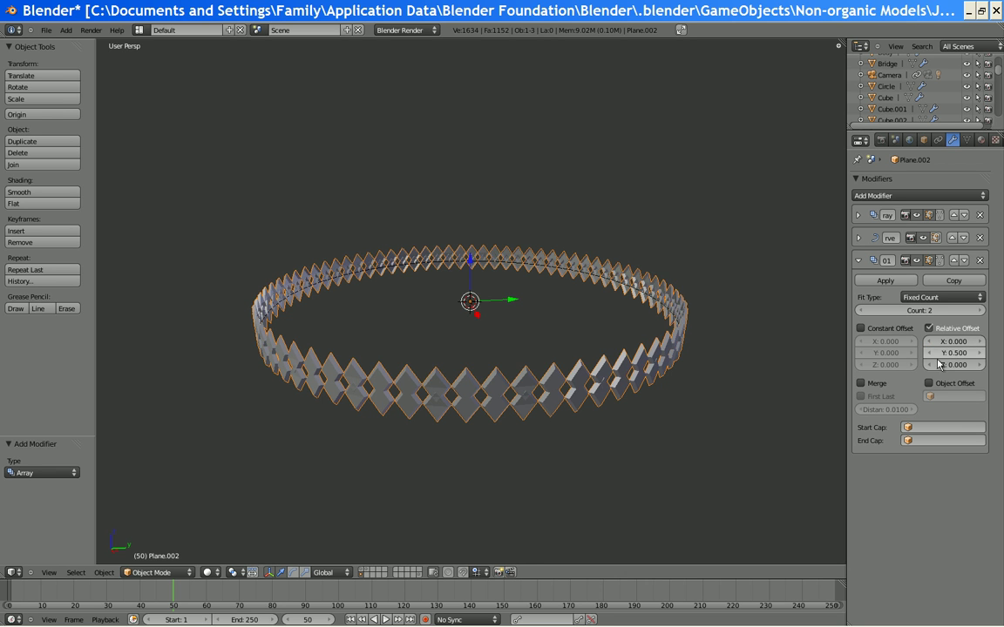
{"action": "right_click", "coordinate": [487, 299]}
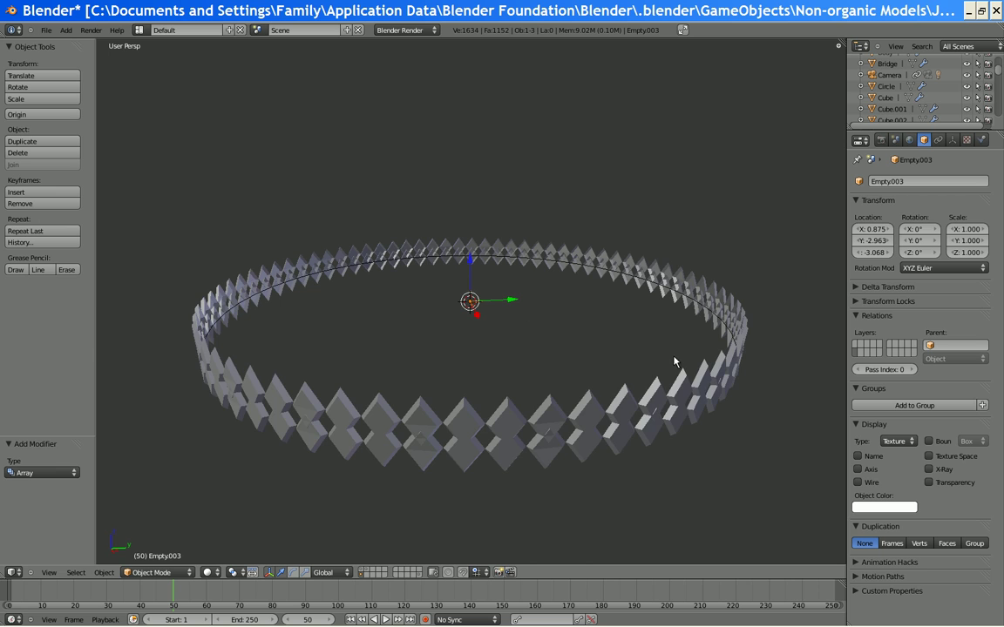
{"action": "key", "text": "r"}
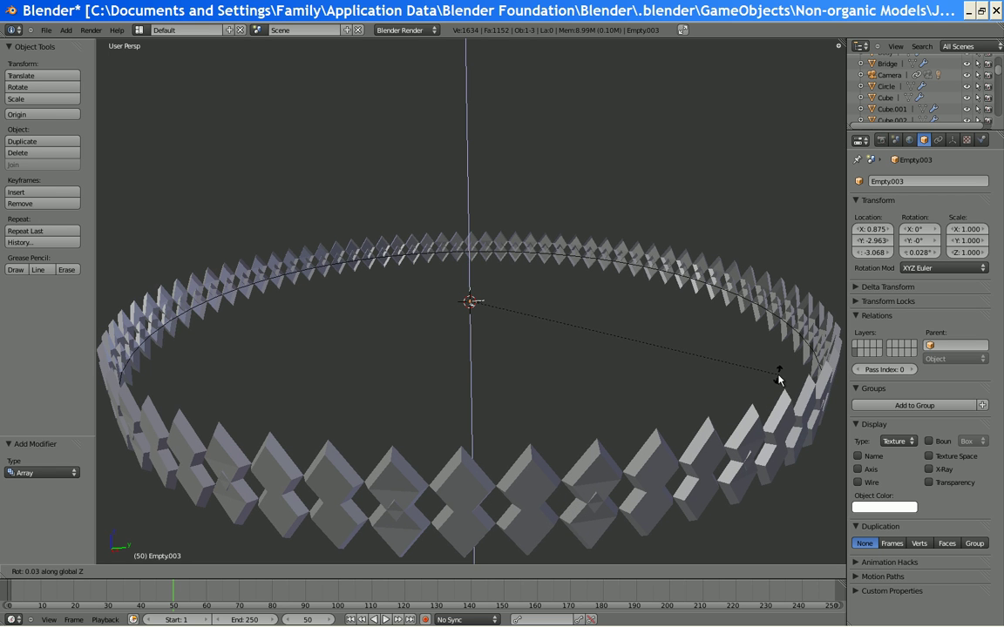
{"action": "left_click", "coordinate": [649, 390]}
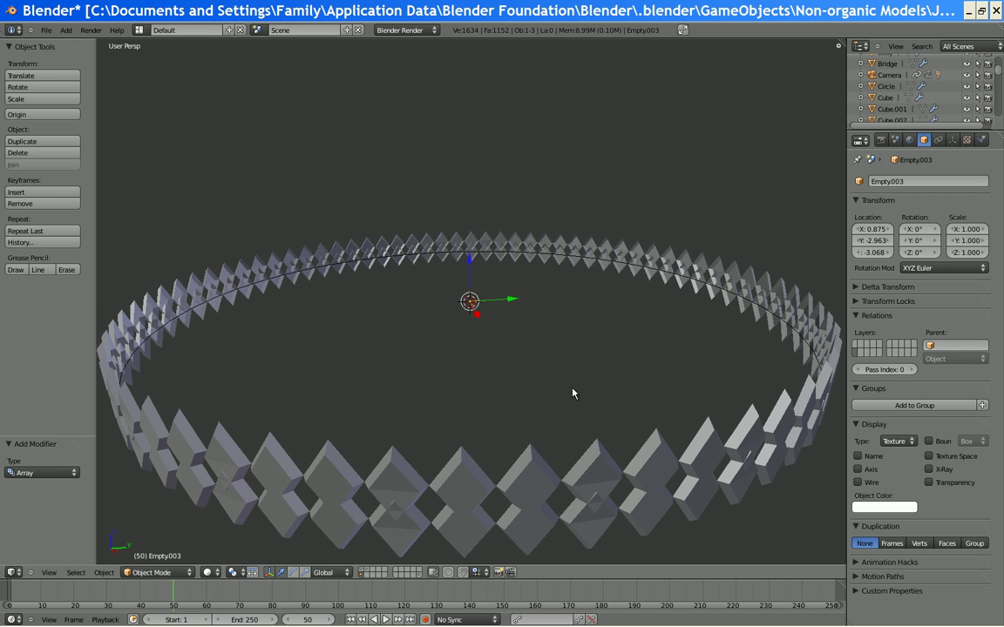
Enable Object Offset on the ring's second Array modifier and choose Empty.003 as the offset object
{"action": "right_click", "coordinate": [656, 455]}
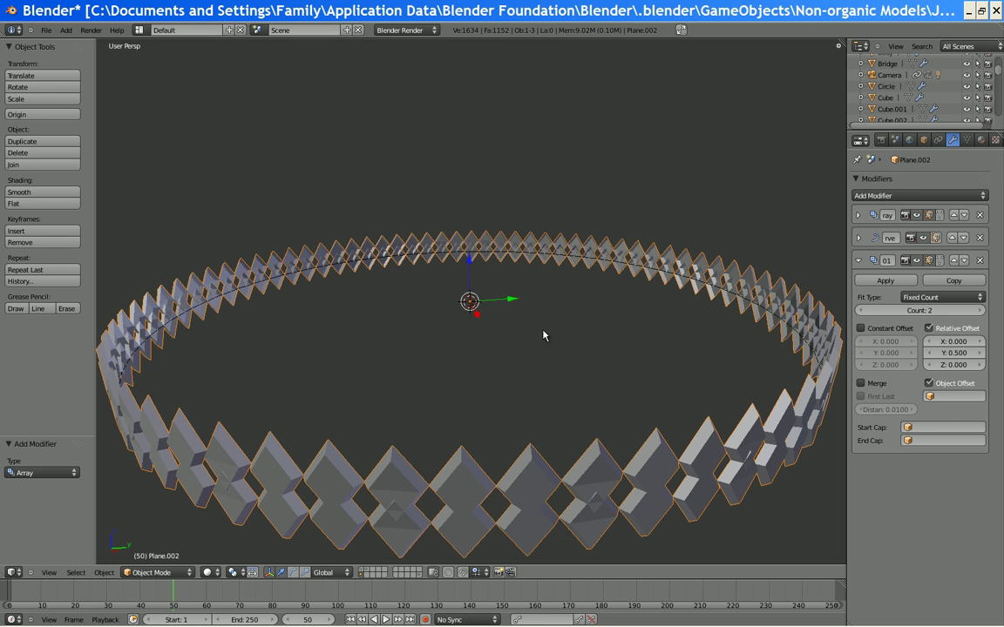
{"action": "left_click", "coordinate": [954, 396]}
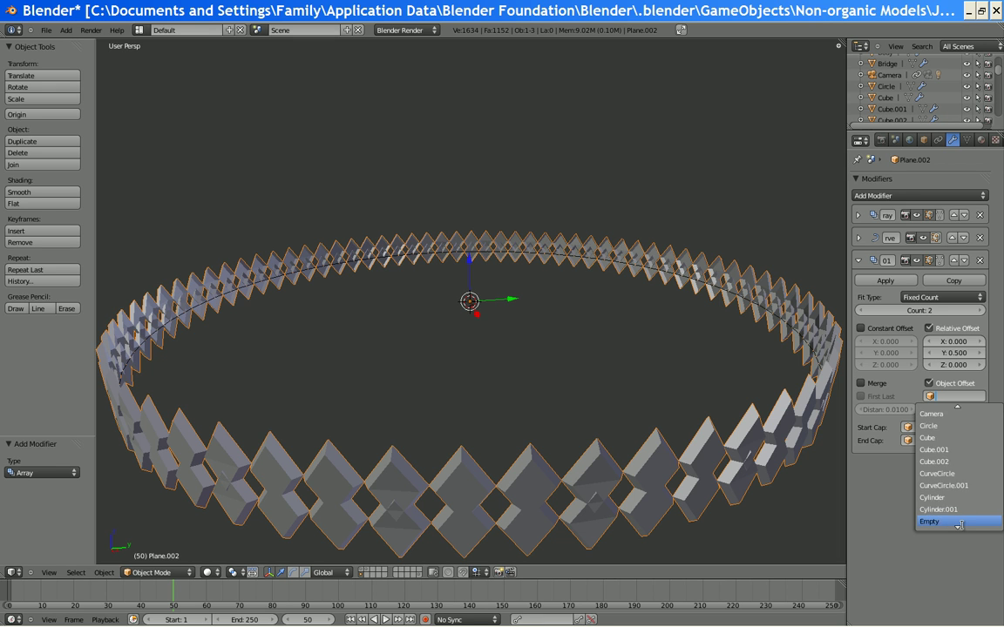
{"action": "left_click", "coordinate": [963, 509]}
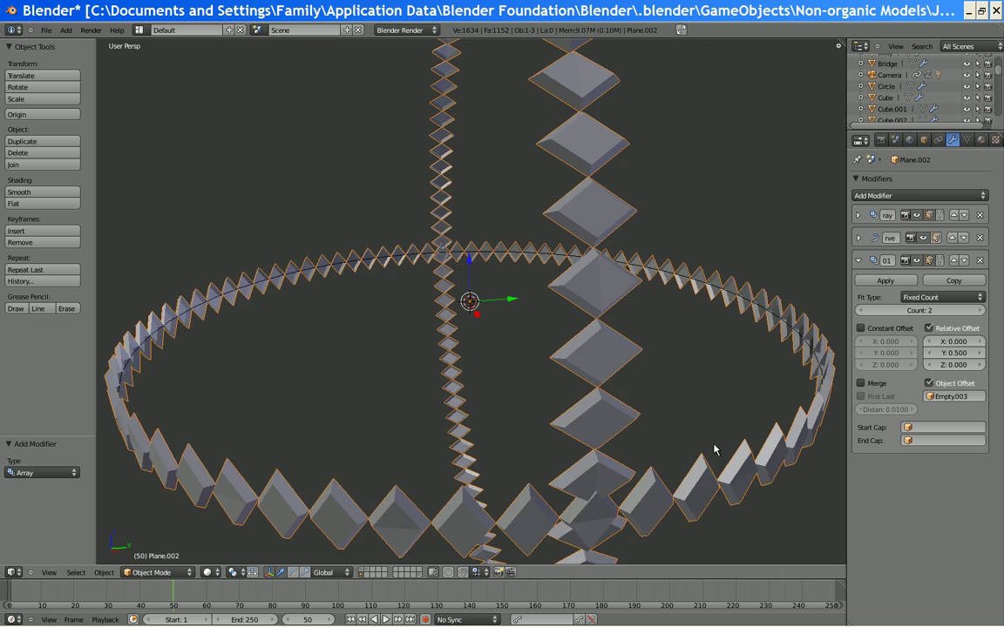
{"action": "scroll", "coordinate": [548, 353], "scroll_direction": "down", "scroll_amount": 4}
{"action": "scroll", "coordinate": [548, 353], "scroll_direction": "up", "scroll_amount": 2}
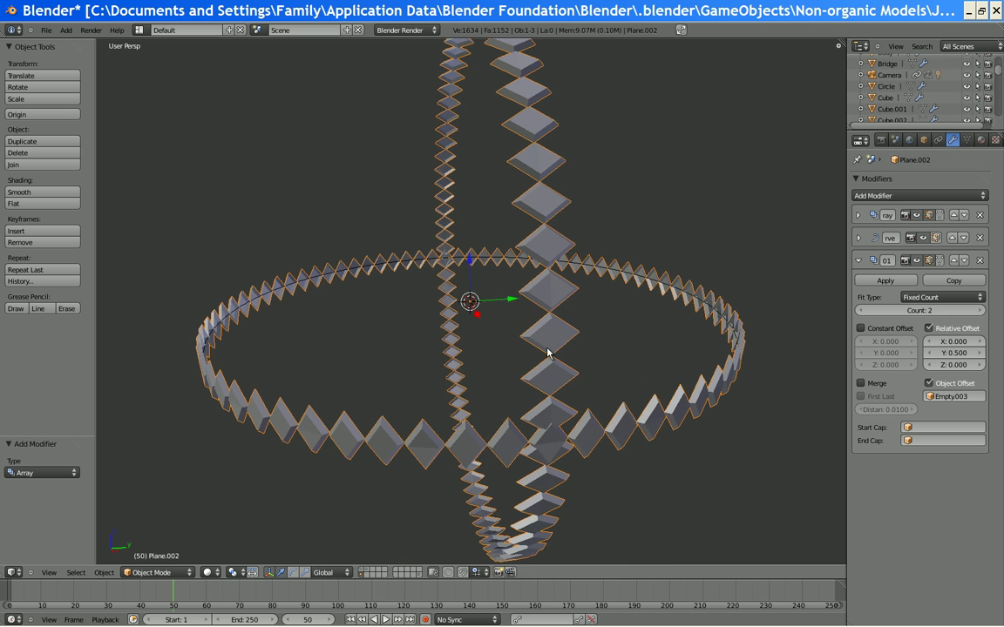
Rotate Empty.003 by 90° about the X axis
{"action": "right_click", "coordinate": [469, 315]}
{"action": "key", "text": "r"}
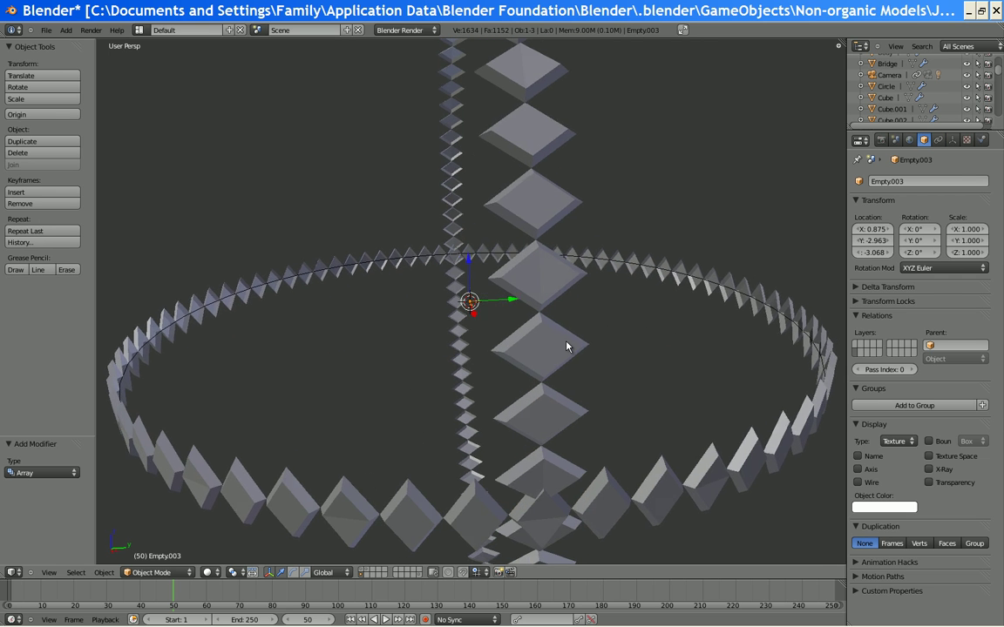
{"action": "type", "text": "x"}
{"action": "type", "text": "90"}
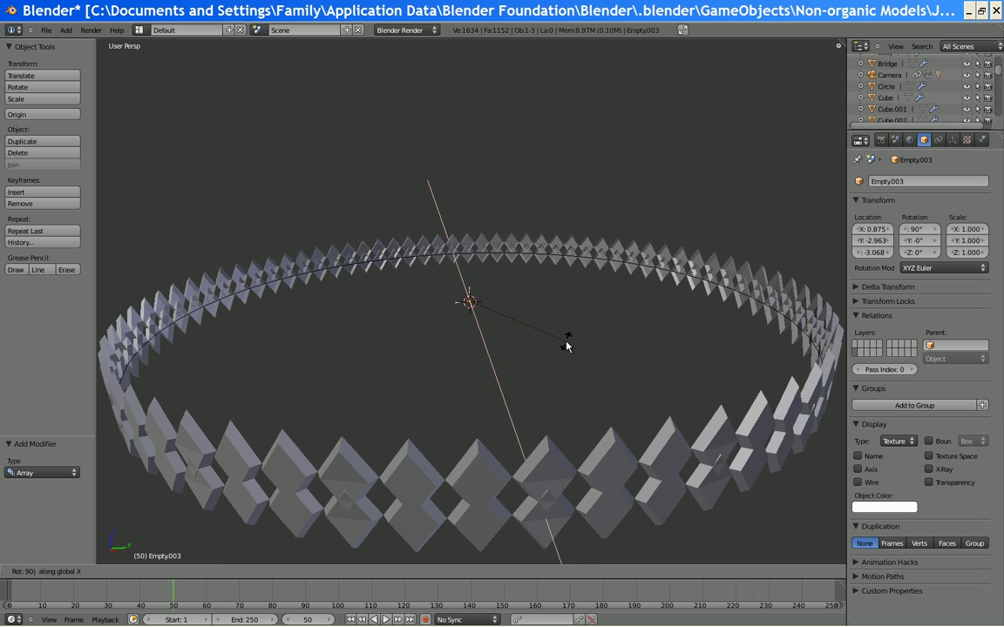
{"action": "key", "text": "Return"}
{"action": "key", "text": "r"}
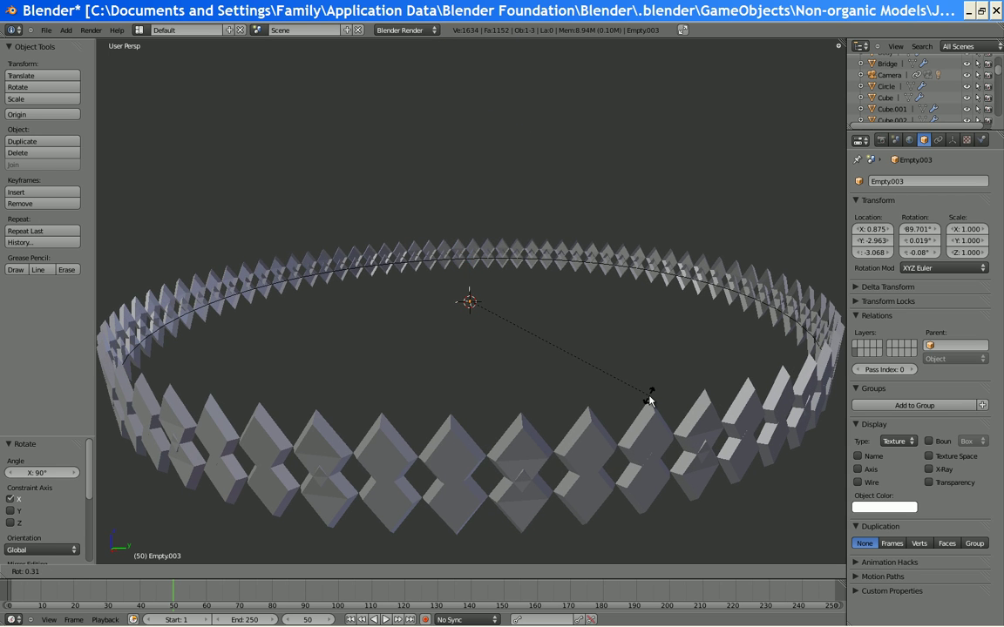
{"action": "key", "text": "z"}
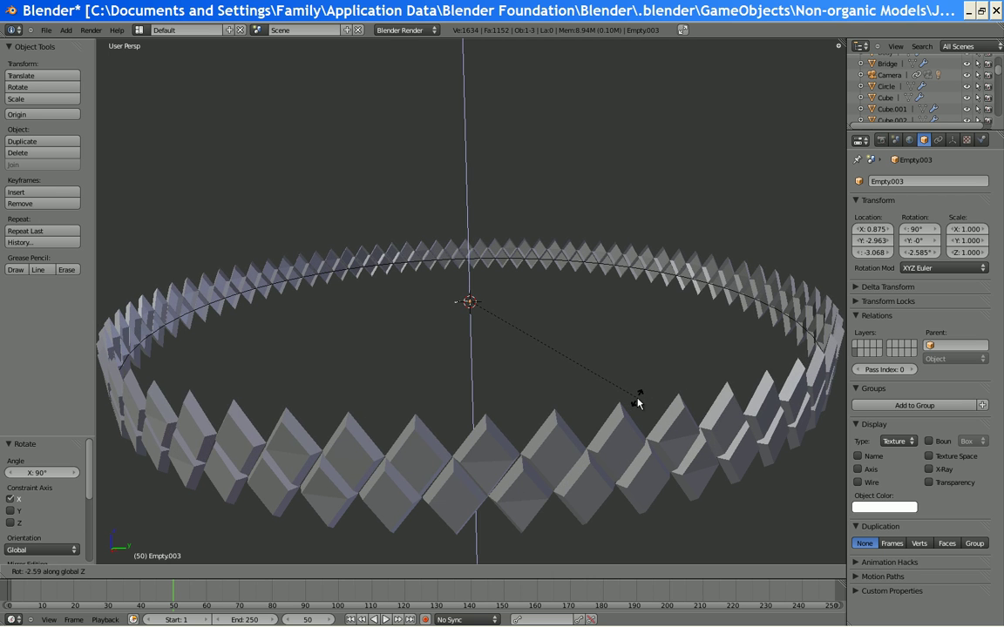
{"action": "key", "text": "z"}
{"action": "key", "text": "Escape"}
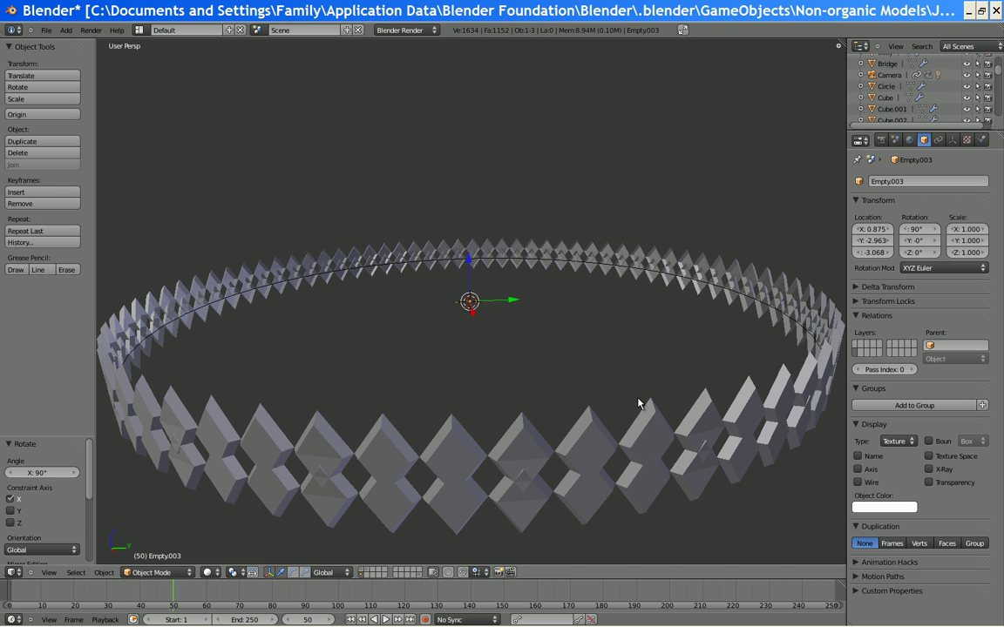
Rotate Empty.003 about the global Z axis to about -2.49° so the two diamond rows interlock
{"action": "key", "text": "r"}
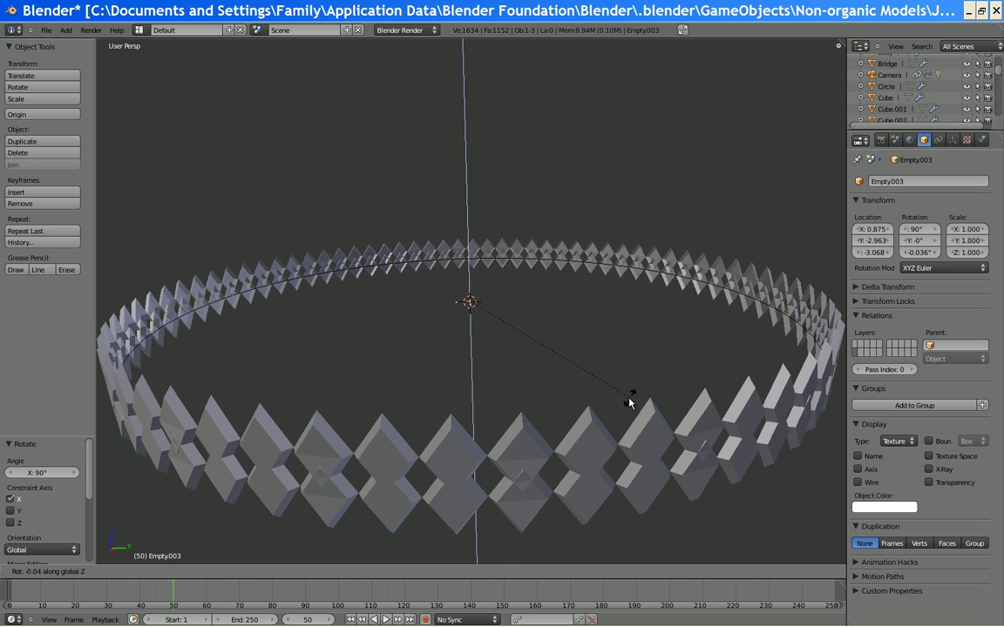
{"action": "left_click", "coordinate": [444, 396]}
{"action": "middle_click_drag", "start_coordinate": [444, 397], "coordinate": [460, 380]}
{"action": "scroll", "coordinate": [436, 376], "scroll_direction": "up", "scroll_amount": 2}
{"action": "key", "text": "r"}
{"action": "key", "text": "z"}
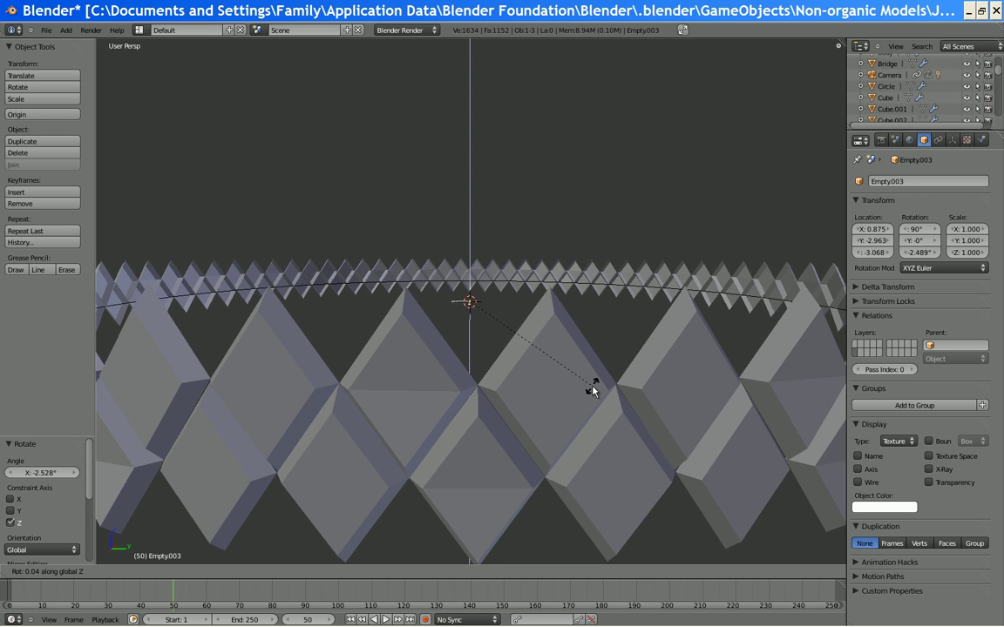
{"action": "left_click", "coordinate": [591, 389]}
Enable Merge and First Last on the ring's second Array modifier and set the merge Distance to 0.2
{"action": "scroll", "coordinate": [531, 338], "scroll_direction": "down", "scroll_amount": 5}
{"action": "middle_click_drag", "start_coordinate": [530, 338], "coordinate": [560, 437]}
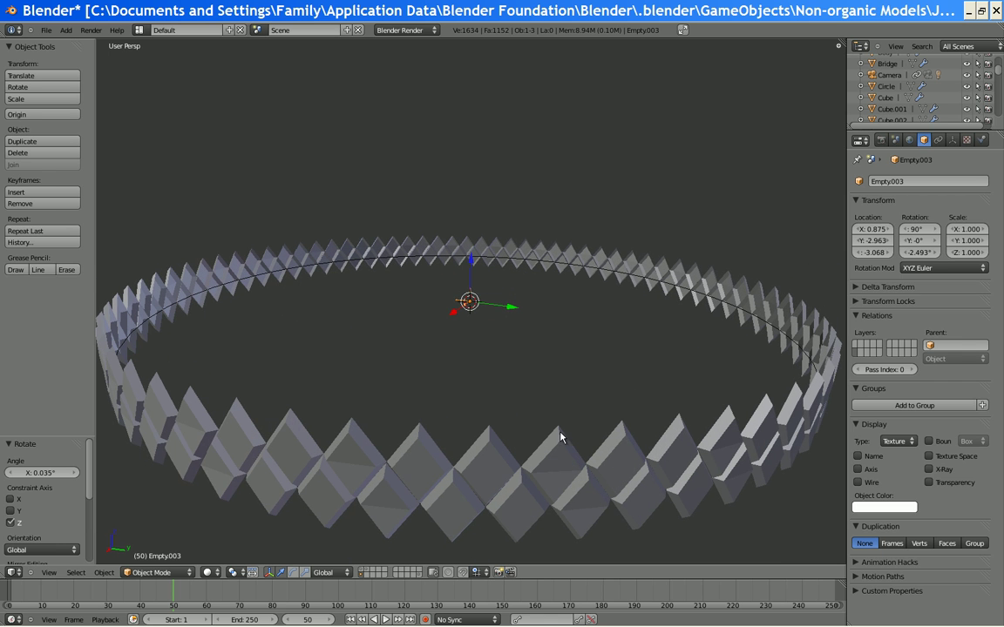
{"action": "right_click", "coordinate": [560, 438]}
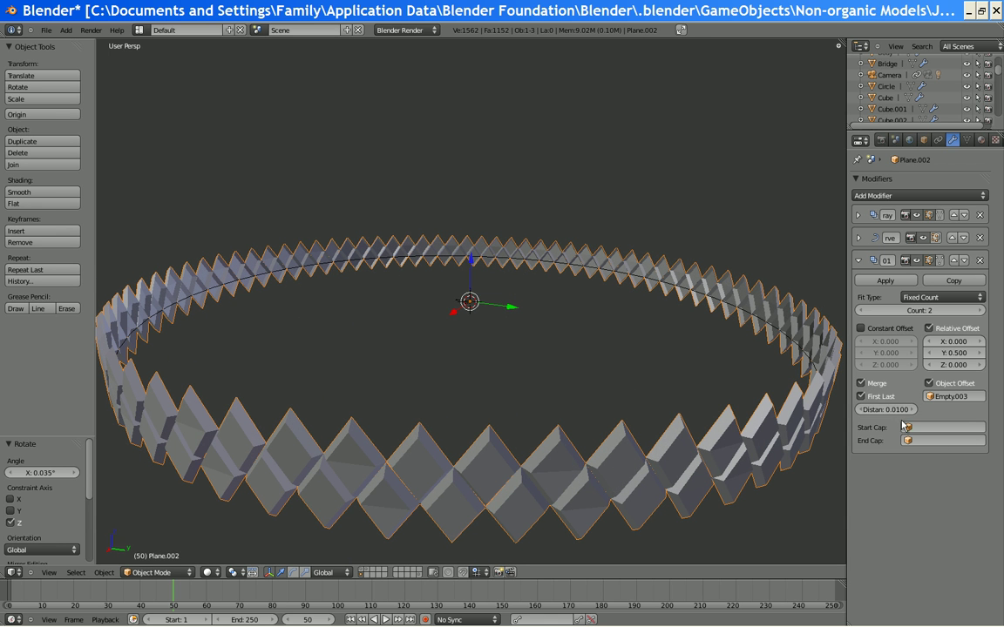
{"action": "left_click_drag", "start_coordinate": [899, 412], "coordinate": [912, 411]}
{"action": "middle_click_drag", "start_coordinate": [784, 411], "coordinate": [639, 385]}
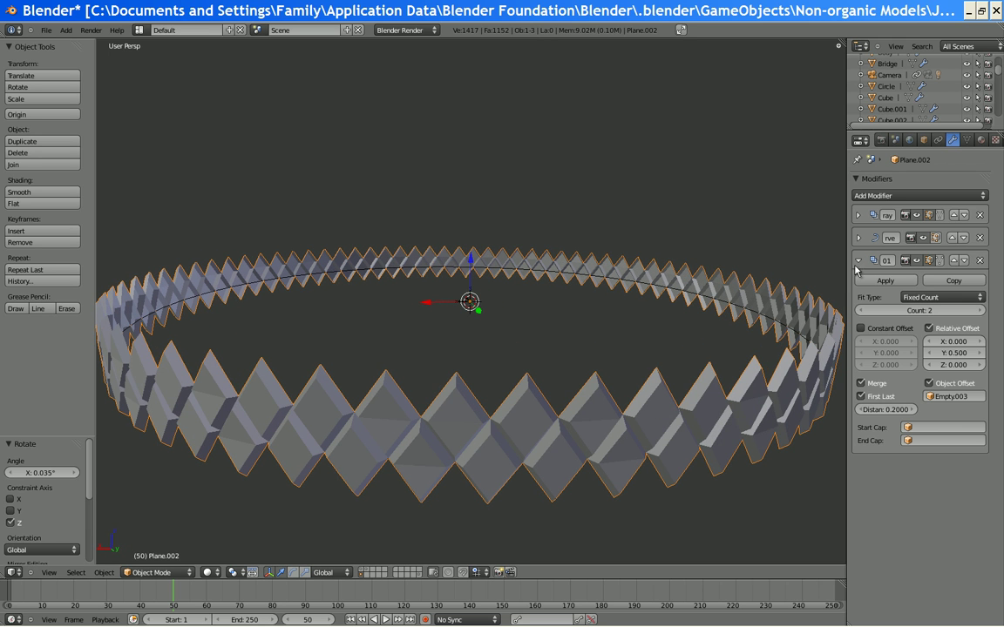
Add an Edge Split modifier to the diamond ring and shade it smooth
{"action": "left_click", "coordinate": [860, 258]}
{"action": "left_click", "coordinate": [888, 197]}
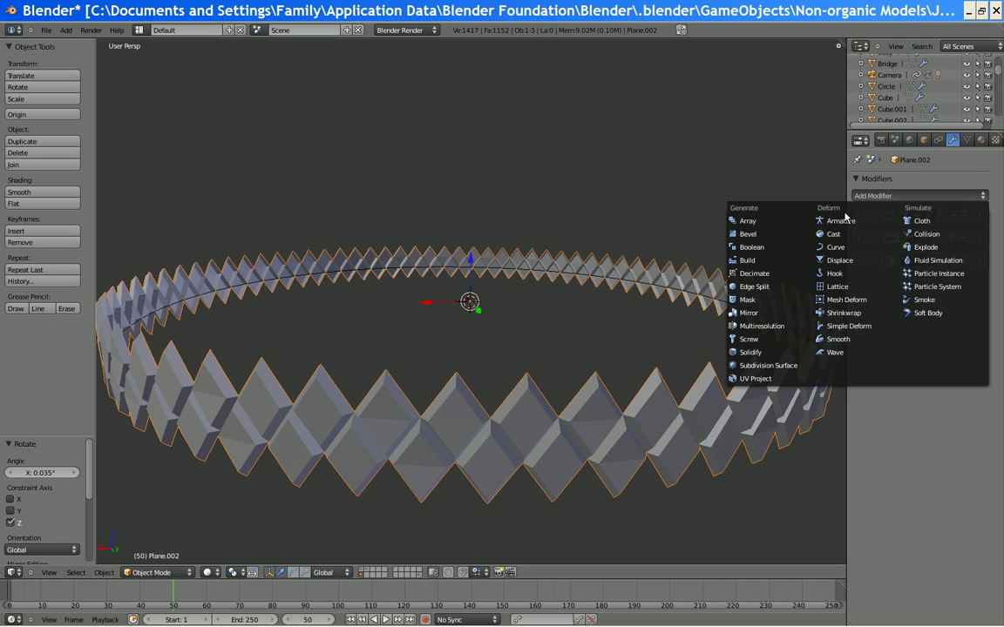
{"action": "left_click", "coordinate": [756, 286]}
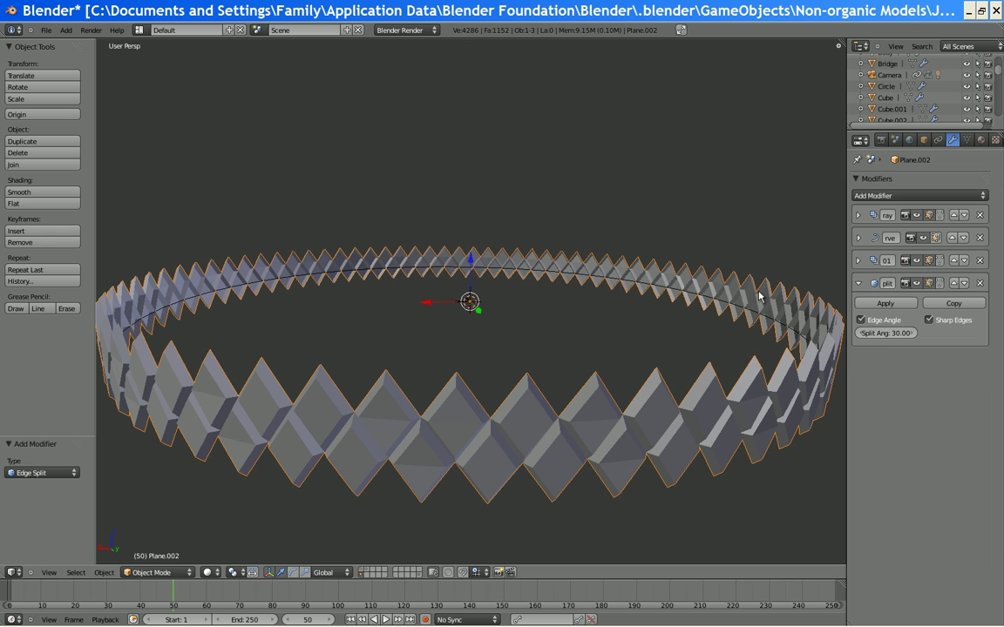
{"action": "left_click", "coordinate": [54, 193]}
{"action": "middle_click_drag", "start_coordinate": [201, 224], "coordinate": [427, 303]}
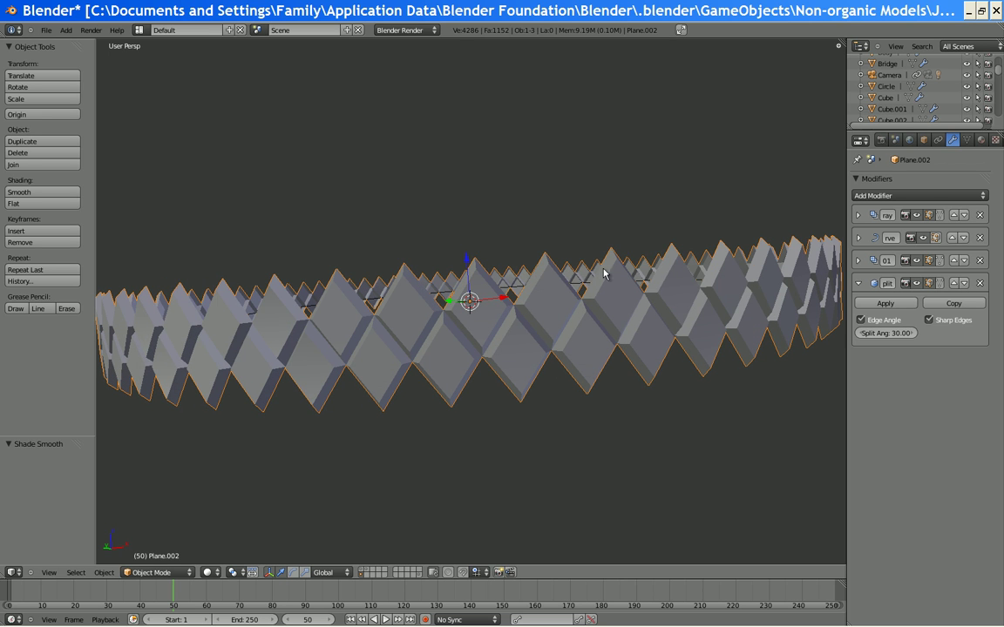
Try flat shading on the diamond ring and return it to smooth shading to compare the facets
{"action": "left_click", "coordinate": [23, 204]}
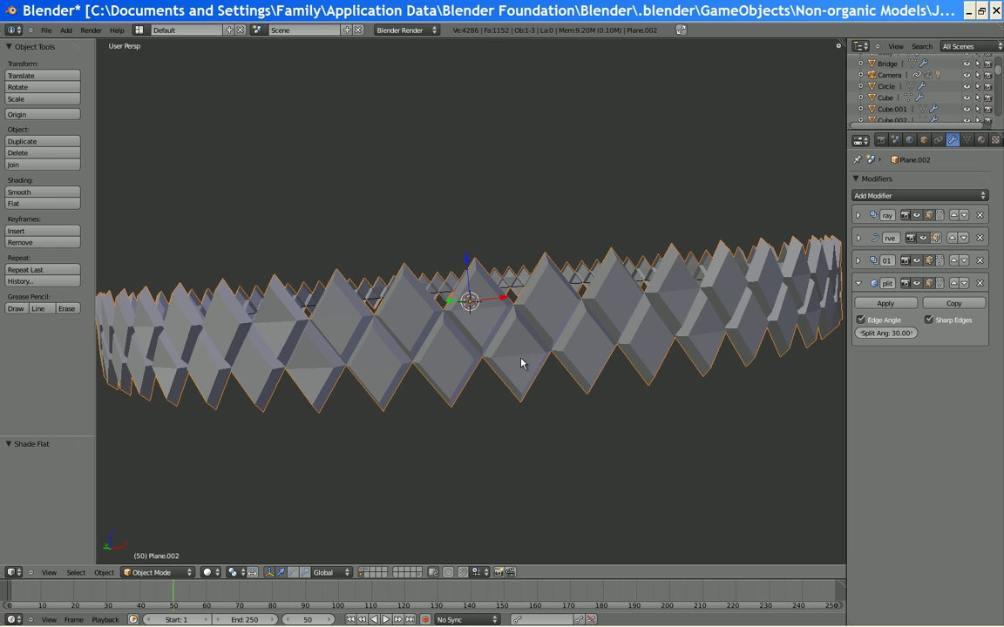
{"action": "mouse_move", "coordinate": [410, 262]}
{"action": "middle_mouse_down"}
{"action": "mouse_move", "coordinate": [471, 280]}
{"action": "mouse_move", "coordinate": [502, 251]}
{"action": "mouse_move", "coordinate": [663, 314]}
{"action": "mouse_move", "coordinate": [514, 291]}
{"action": "middle_mouse_up"}
{"action": "scroll", "coordinate": [726, 334], "scroll_direction": "up", "scroll_amount": 4}
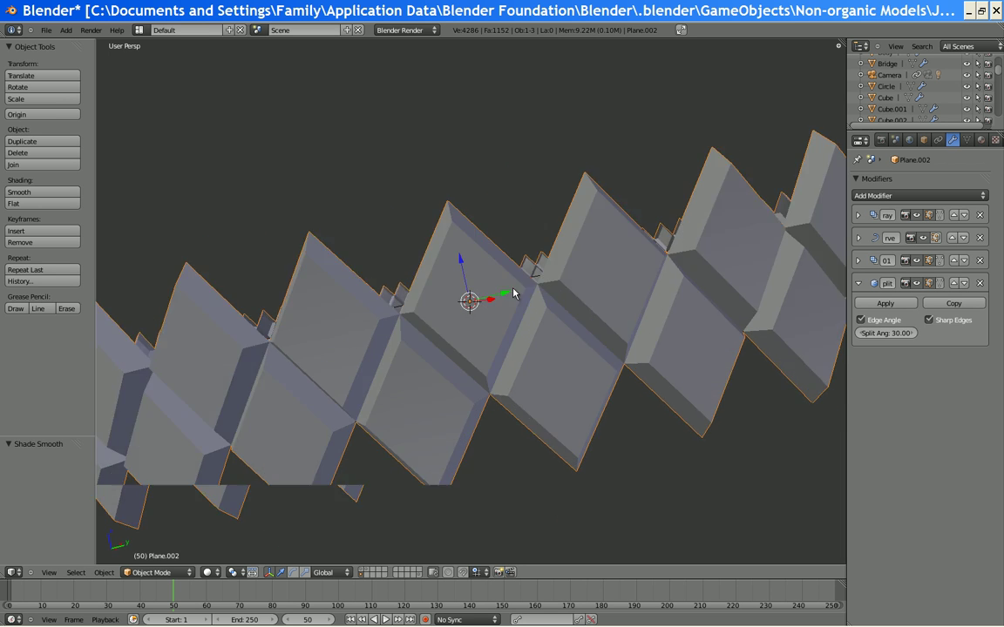
{"action": "scroll", "coordinate": [513, 291], "scroll_direction": "down", "scroll_amount": 4}
{"action": "middle_click_drag", "start_coordinate": [616, 314], "coordinate": [632, 337]}
Try the Edge Split modifier with Edge Angle switched off, and restore its original options
{"action": "left_click", "coordinate": [863, 325]}
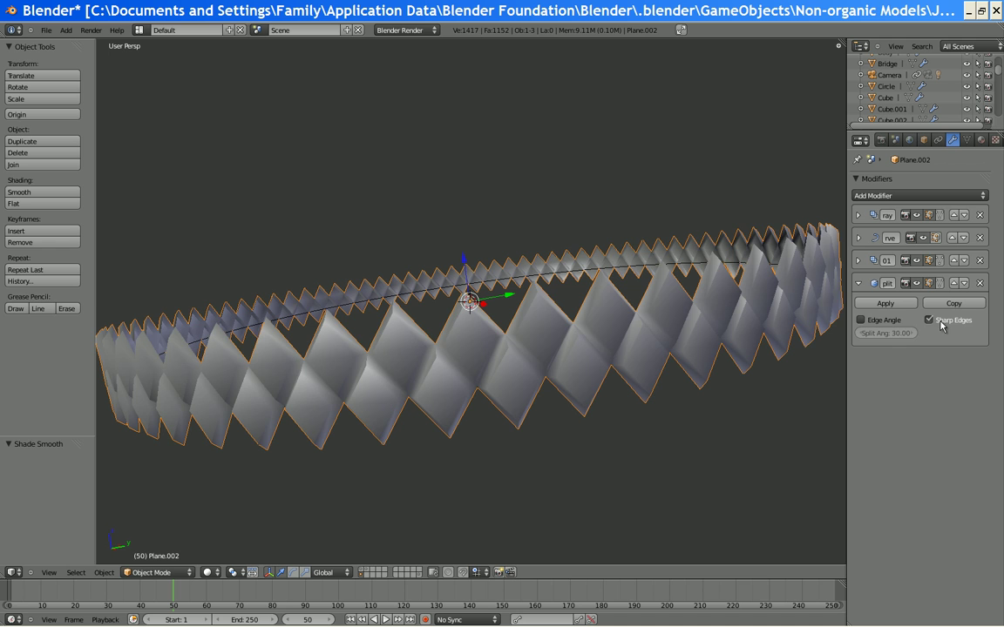
{"action": "left_click", "coordinate": [941, 324]}
{"action": "left_click", "coordinate": [873, 324]}
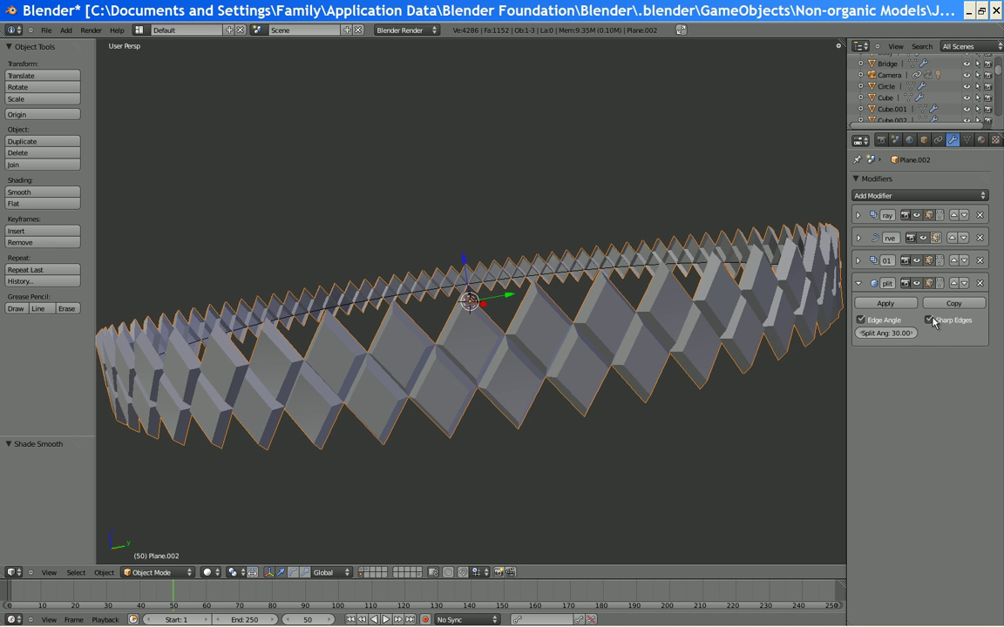
{"action": "scroll", "coordinate": [562, 318], "scroll_direction": "down", "scroll_amount": 4}
{"action": "middle_click_drag", "start_coordinate": [562, 318], "coordinate": [707, 332]}
{"action": "scroll", "coordinate": [661, 291], "scroll_direction": "up", "scroll_amount": 4}
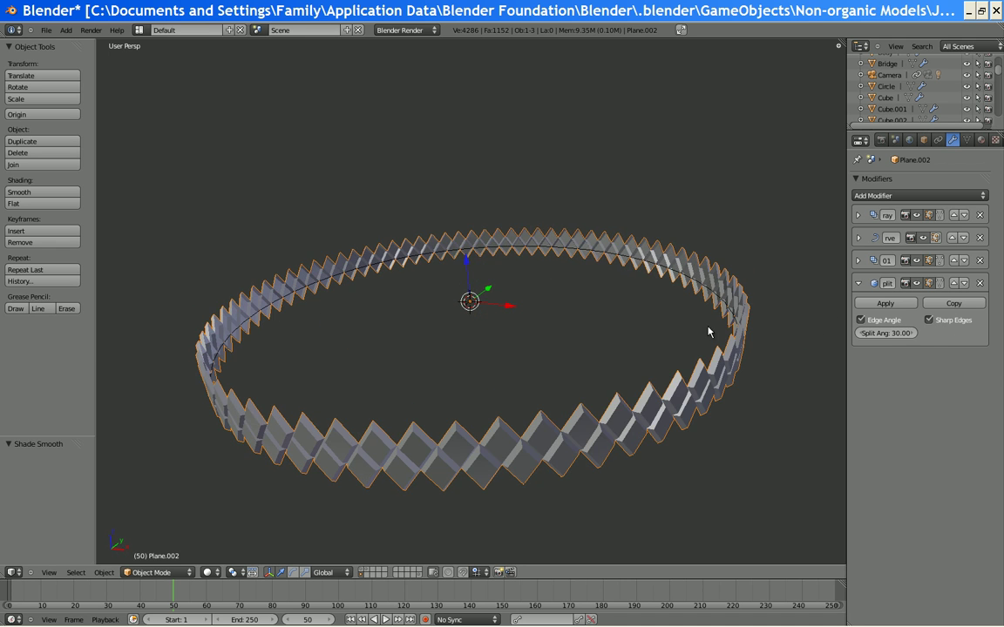
Set the ring's second Array modifier Count to 19, judging the knob's height in front view
{"action": "left_click", "coordinate": [858, 283]}
{"action": "left_click", "coordinate": [859, 261]}
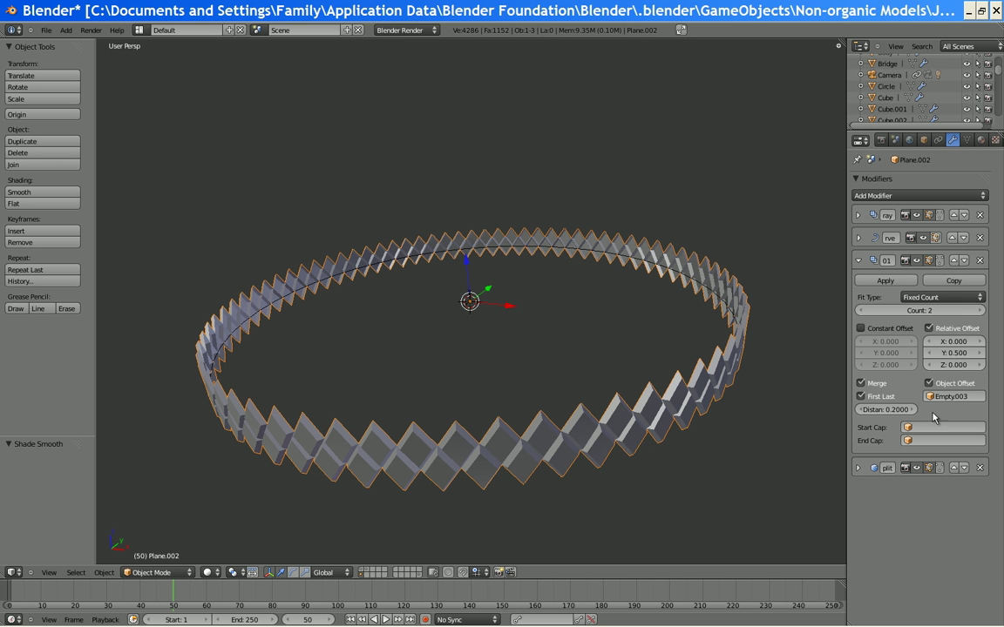
{"action": "left_click", "coordinate": [976, 312]}
{"action": "left_click", "coordinate": [976, 312]}
{"action": "left_click", "coordinate": [971, 312]}
{"action": "left_click_drag", "start_coordinate": [971, 312], "coordinate": [977, 312]}
{"action": "scroll", "coordinate": [523, 311], "scroll_direction": "down", "scroll_amount": 7}
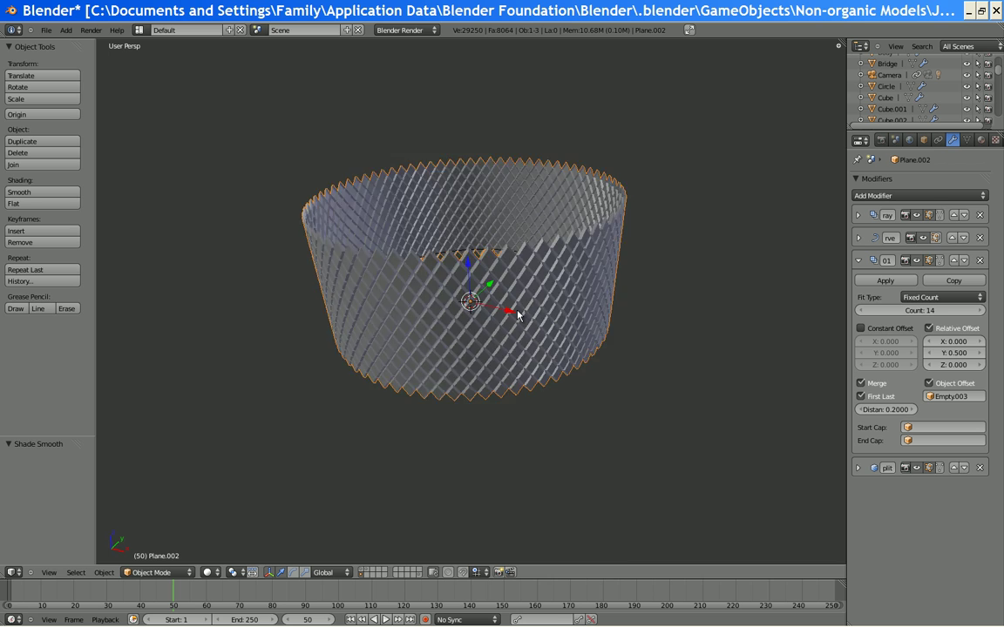
{"action": "middle_click_drag", "start_coordinate": [518, 310], "coordinate": [576, 246]}
{"action": "left_click", "coordinate": [982, 314]}
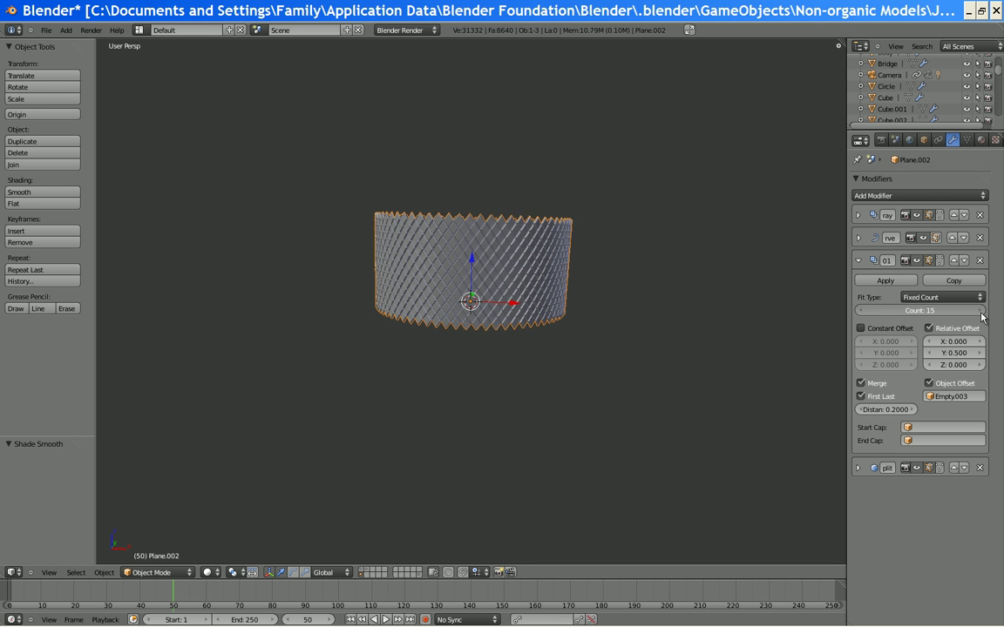
{"action": "left_click", "coordinate": [983, 314]}
{"action": "scroll", "coordinate": [518, 268], "scroll_direction": "up", "scroll_amount": 1}
{"action": "scroll", "coordinate": [517, 268], "scroll_direction": "down", "scroll_amount": 3}
{"action": "middle_click_drag", "start_coordinate": [517, 262], "coordinate": [569, 379]}
{"action": "key", "text": "KP_1"}
{"action": "scroll", "coordinate": [585, 230], "scroll_direction": "up", "scroll_amount": 4}
{"action": "left_click", "coordinate": [975, 310]}
{"action": "left_click", "coordinate": [976, 311]}
{"action": "left_click", "coordinate": [976, 310]}
{"action": "left_click", "coordinate": [977, 311]}
{"action": "left_click", "coordinate": [977, 310]}
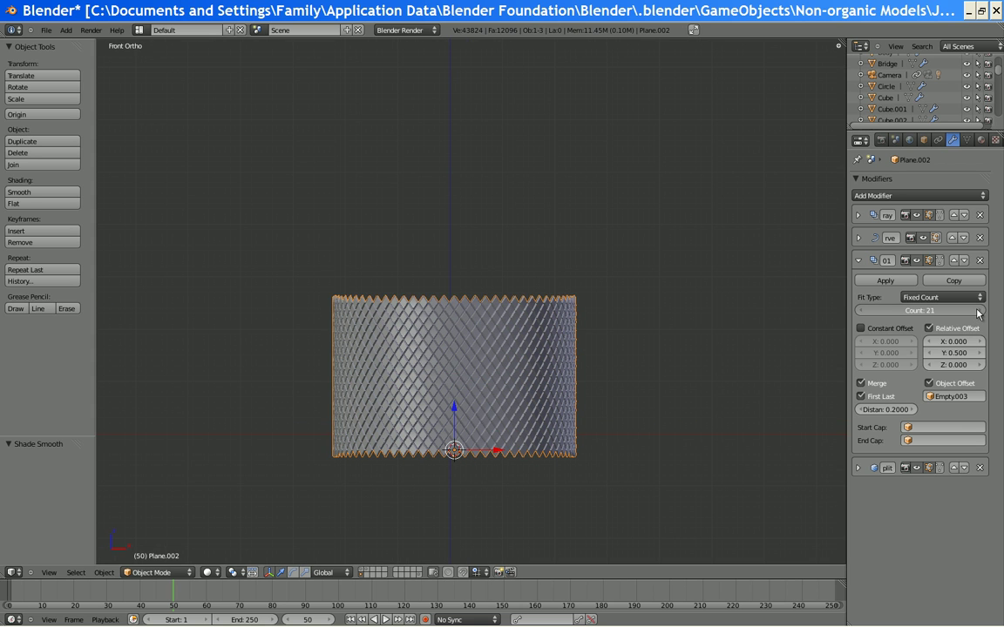
{"action": "scroll", "coordinate": [977, 314], "scroll_direction": "down", "scroll_amount": 2, "text": "ctrl"}
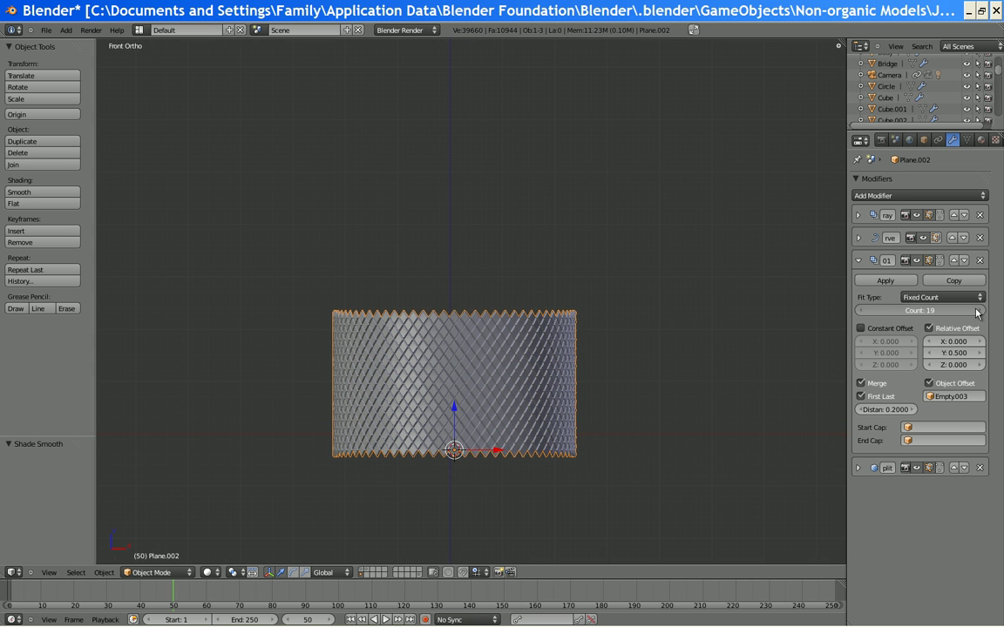
Apply the diamond ring's first Array modifier, the one fitted to CurveCircle.001
{"action": "left_click", "coordinate": [859, 216]}
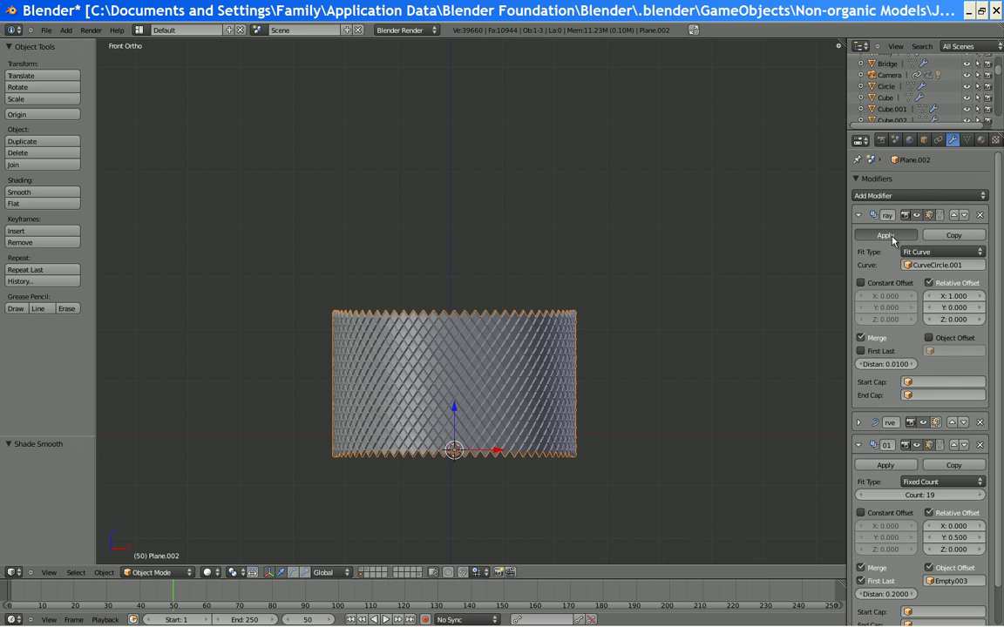
{"action": "left_click", "coordinate": [886, 235]}
Apply the Curve modifier and the remaining Array modifier to the diamond cylinder
{"action": "left_click", "coordinate": [859, 215]}
{"action": "left_click", "coordinate": [888, 240]}
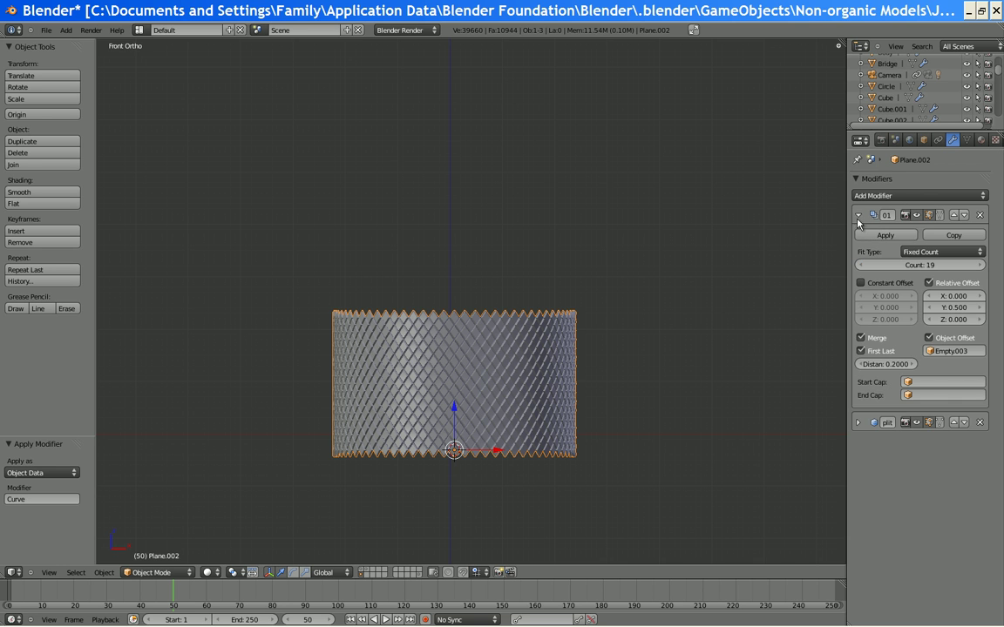
{"action": "left_click", "coordinate": [885, 236]}
Select the whole diamond mesh in Edit Mode and remove its duplicate vertices
{"action": "scroll", "coordinate": [557, 270], "scroll_direction": "up", "scroll_amount": 2}
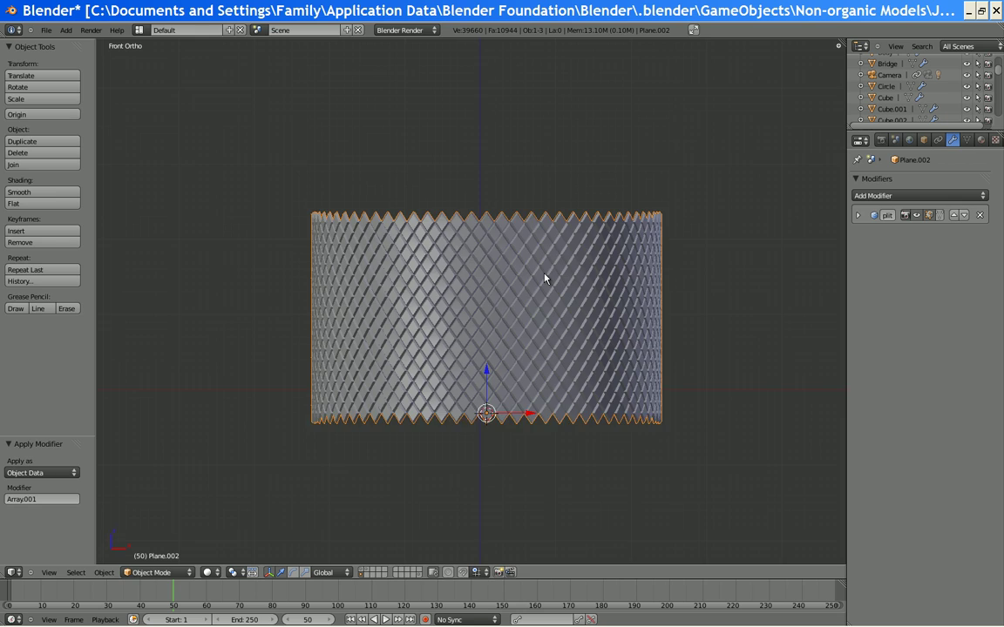
{"action": "key", "text": "Tab"}
{"action": "scroll", "coordinate": [488, 349], "scroll_direction": "up", "scroll_amount": 3}
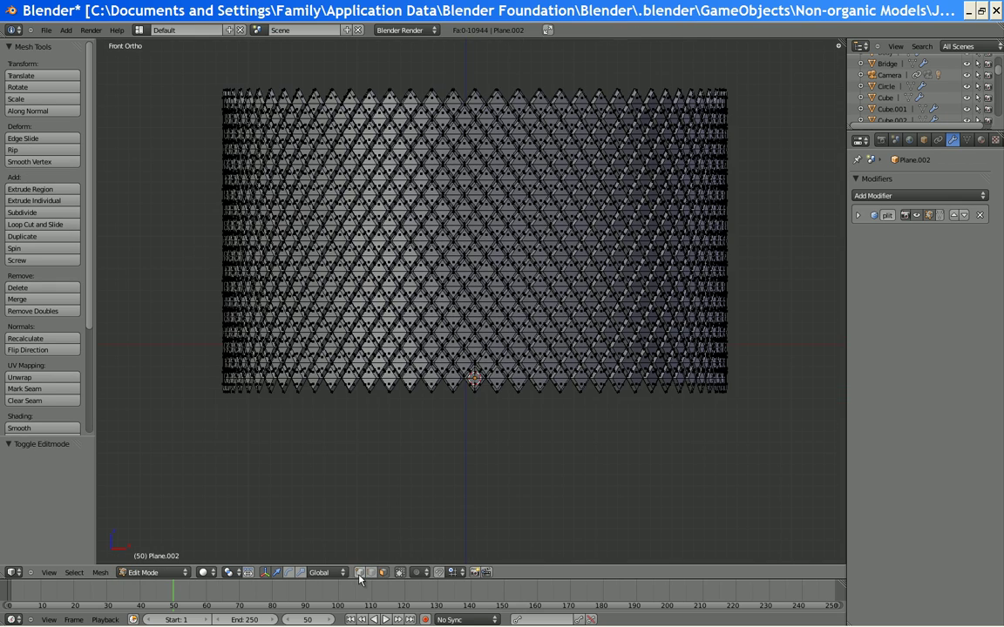
{"action": "key", "text": "a"}
{"action": "key", "text": "a"}
{"action": "key", "text": "a"}
{"action": "key", "text": "w"}
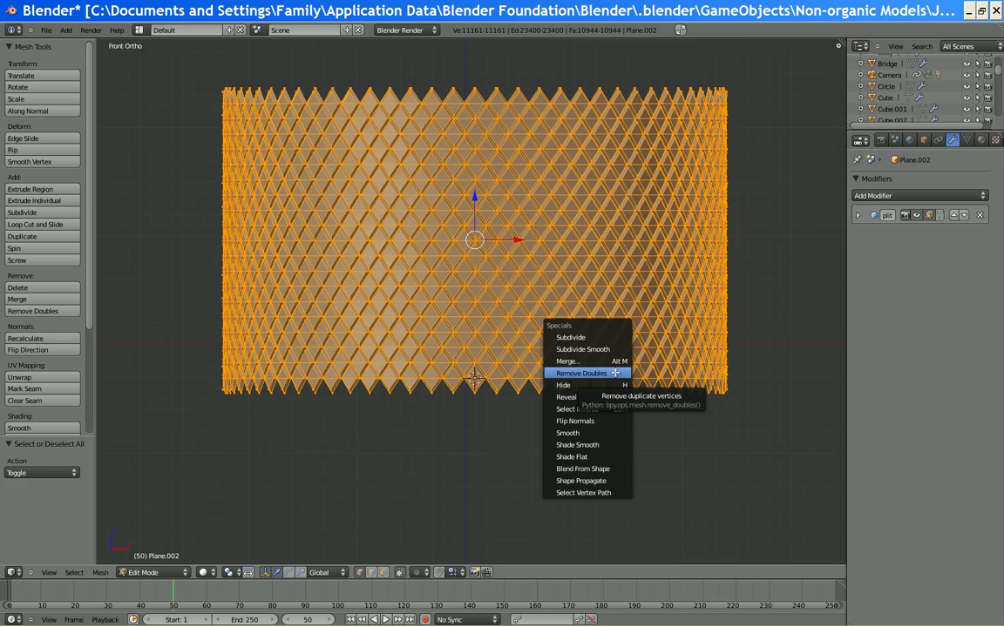
{"action": "left_click", "coordinate": [615, 373]}
Examine the joints between the diamonds on the outside and inside of the cylinder
{"action": "middle_click_drag", "start_coordinate": [552, 199], "coordinate": [531, 274], "text": "shift"}
{"action": "scroll", "coordinate": [531, 275], "scroll_direction": "up", "scroll_amount": 5}
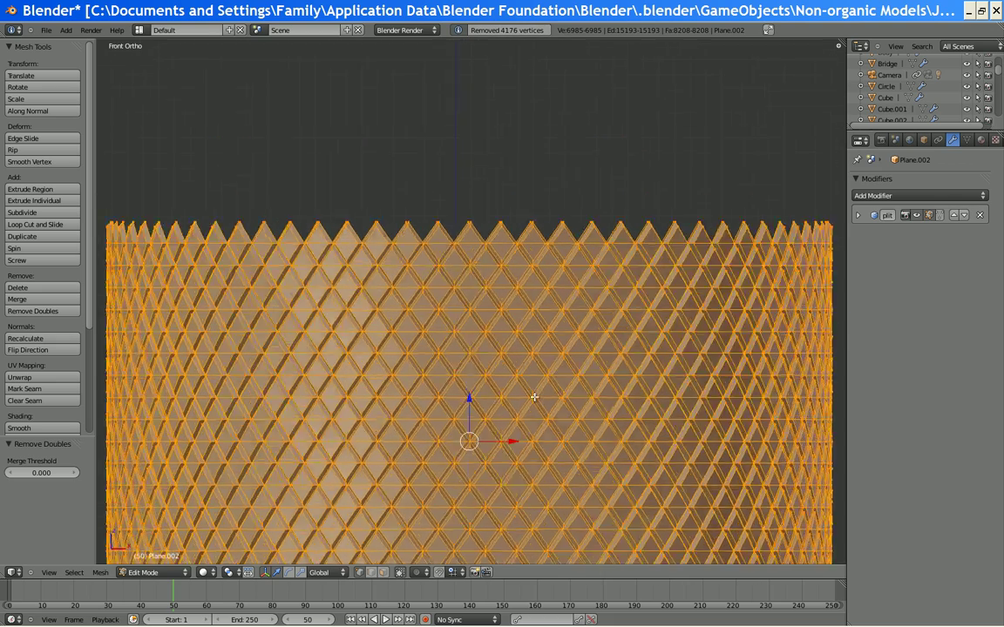
{"action": "middle_click_drag", "start_coordinate": [492, 305], "coordinate": [479, 390], "text": "shift"}
{"action": "scroll", "coordinate": [480, 391], "scroll_direction": "up", "scroll_amount": 7}
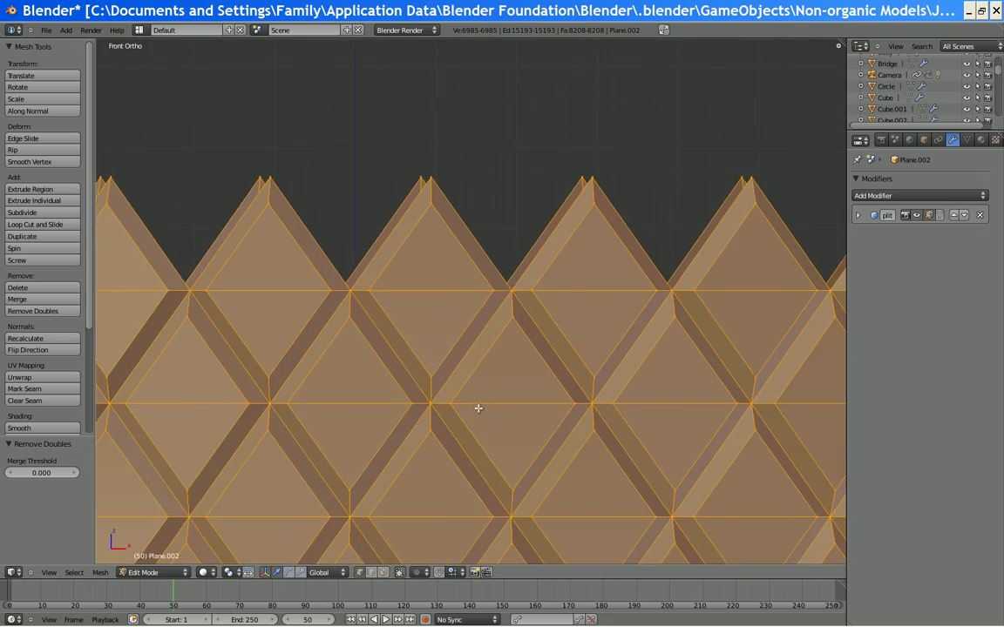
{"action": "scroll", "coordinate": [478, 408], "scroll_direction": "down", "scroll_amount": 7}
{"action": "middle_click_drag", "start_coordinate": [540, 338], "coordinate": [496, 361]}
{"action": "scroll", "coordinate": [475, 361], "scroll_direction": "down", "scroll_amount": 6}
{"action": "scroll", "coordinate": [468, 475], "scroll_direction": "up", "scroll_amount": 4}
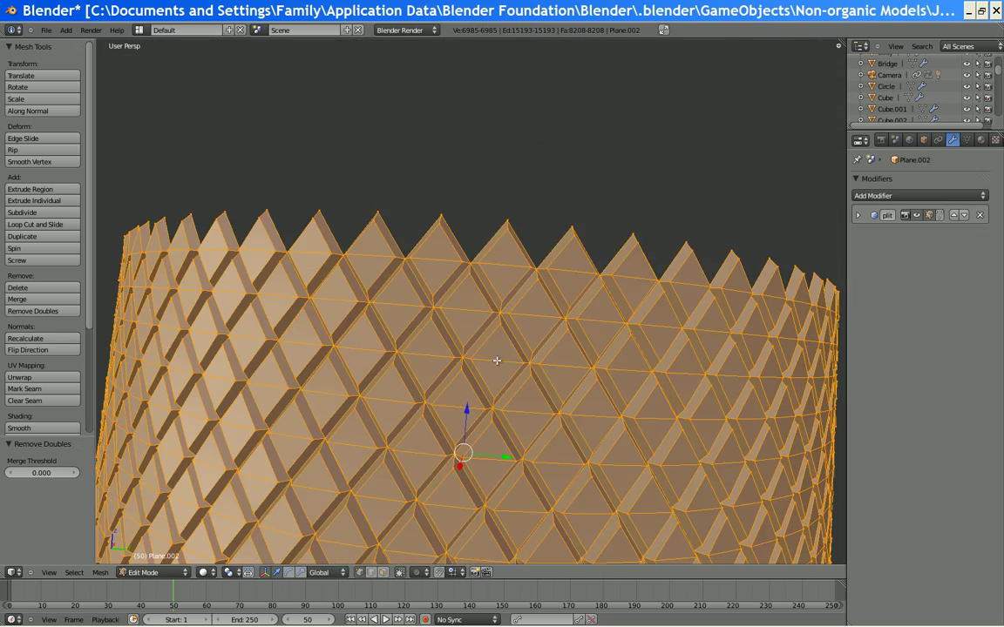
{"action": "middle_click_drag", "start_coordinate": [722, 394], "coordinate": [618, 375]}
{"action": "right_click", "coordinate": [499, 360]}
{"action": "middle_click_drag", "start_coordinate": [682, 360], "coordinate": [440, 325]}
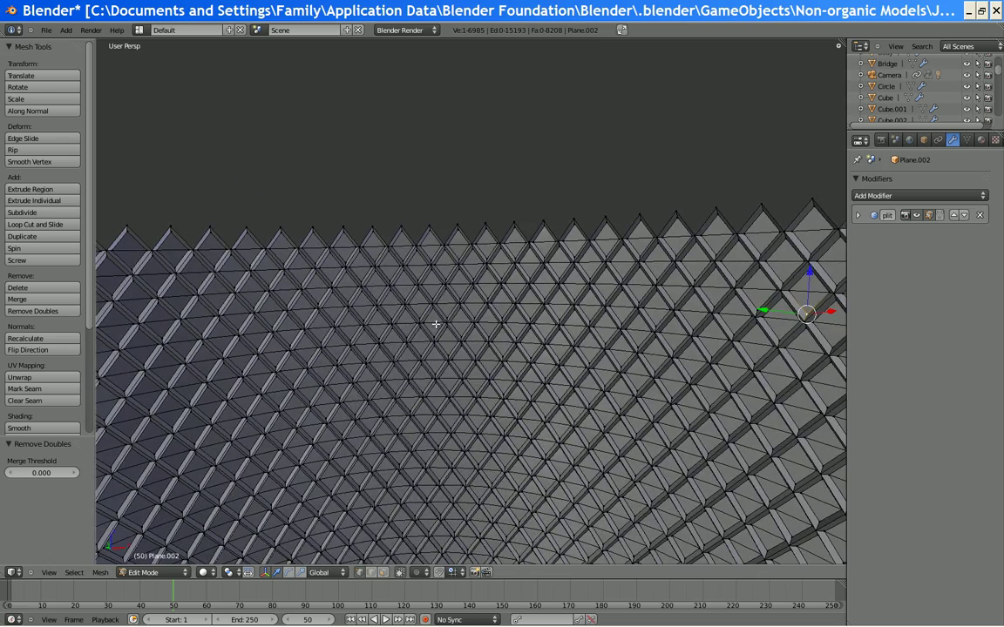
Undo back to before the Curve modifier was applied and set the remaining Array's merge Distance to 0.29
{"action": "key", "text": "Tab"}
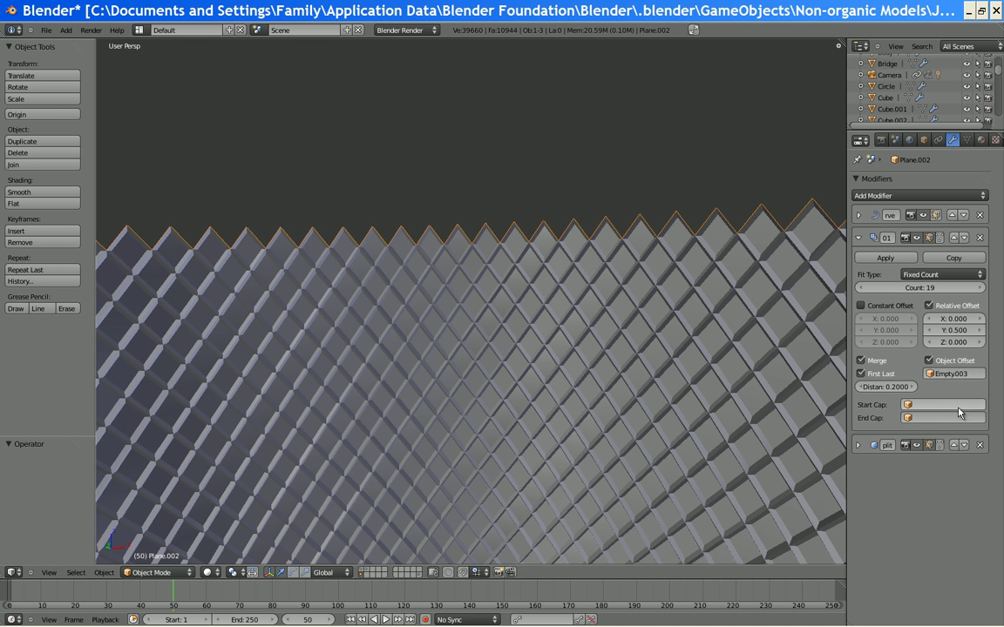
{"action": "scroll", "coordinate": [563, 284], "scroll_direction": "down", "scroll_amount": 6}
{"action": "middle_click_drag", "start_coordinate": [541, 278], "coordinate": [558, 344]}
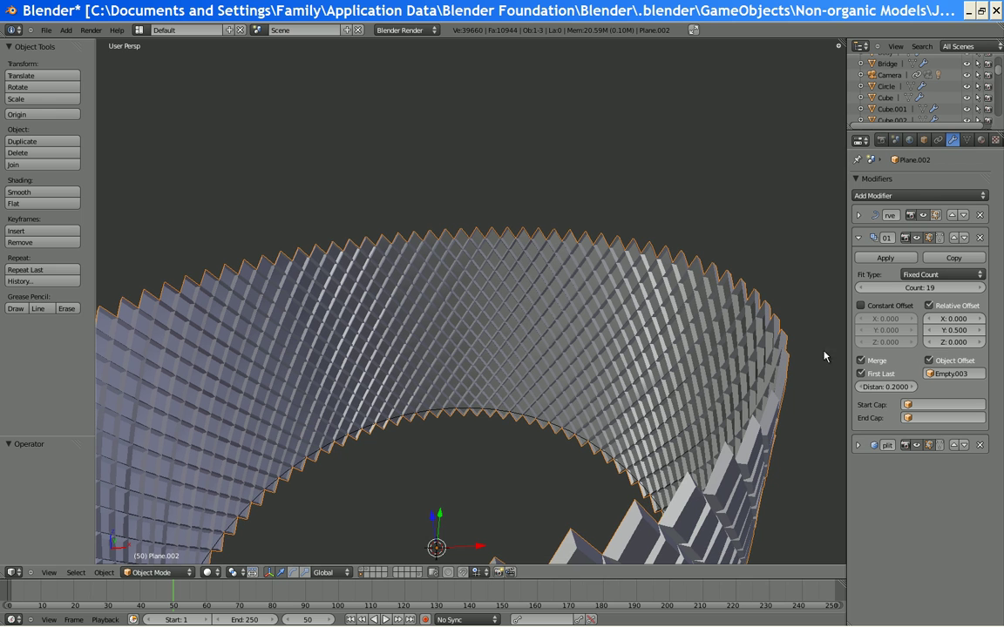
{"action": "left_click", "coordinate": [915, 389]}
{"action": "left_click", "coordinate": [915, 389]}
{"action": "scroll", "coordinate": [704, 320], "scroll_direction": "down", "scroll_amount": 2}
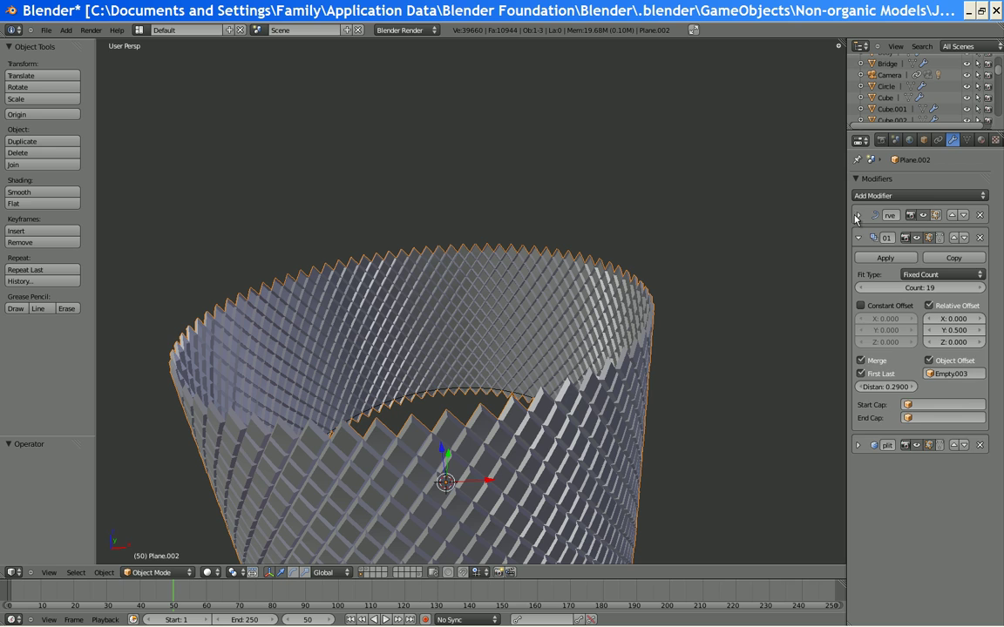
Apply the Curve modifier and the remaining Array modifier again to the diamond cylinder
{"action": "left_click", "coordinate": [857, 214]}
{"action": "left_click", "coordinate": [874, 238]}
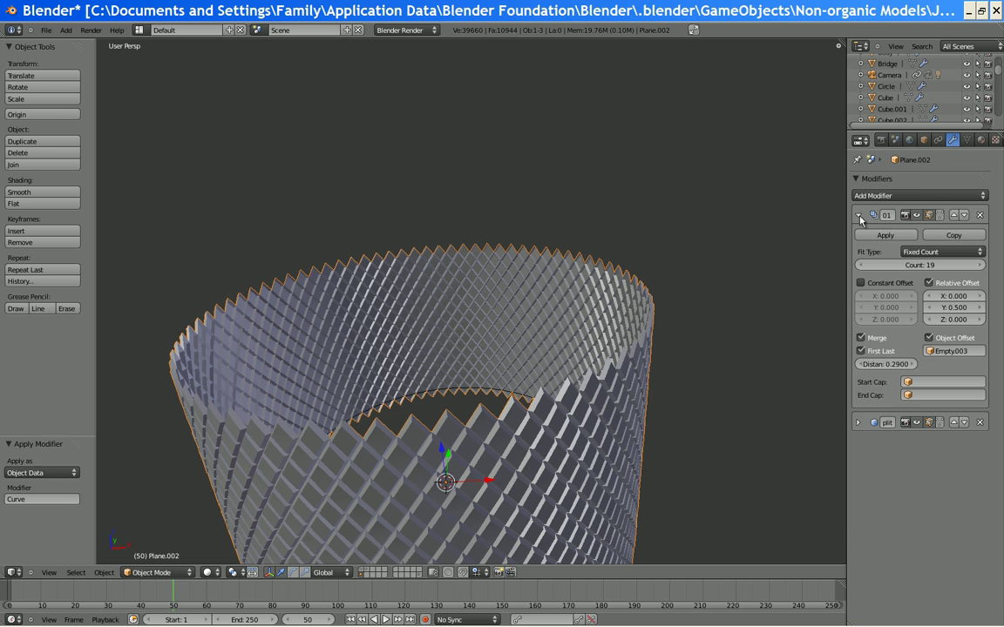
{"action": "left_click", "coordinate": [873, 235]}
Select the entire applied mesh in Edit Mode and remove its doubles
{"action": "key", "text": "Tab"}
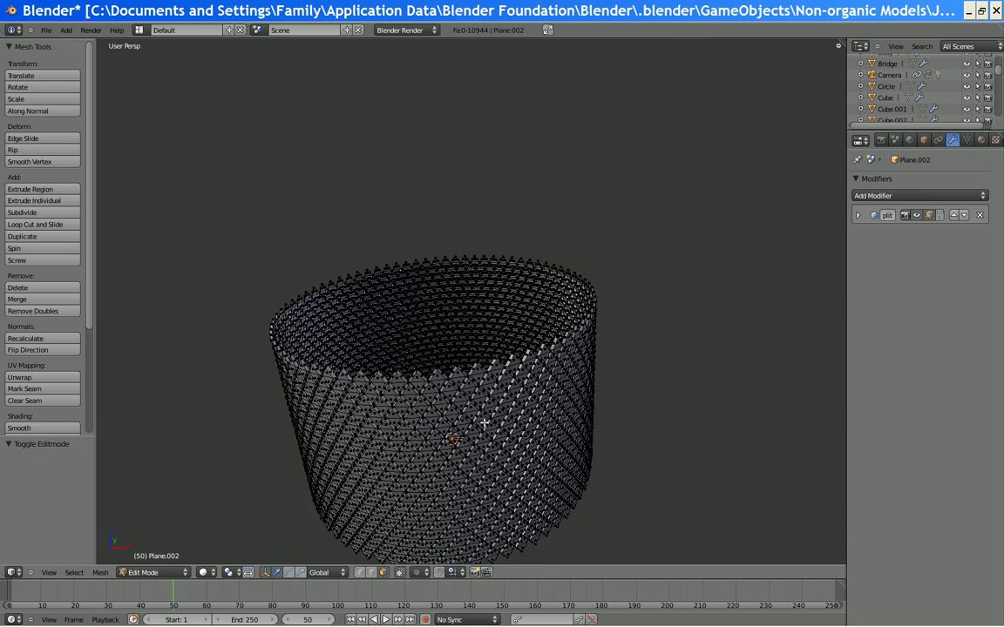
{"action": "scroll", "coordinate": [462, 410], "scroll_direction": "up", "scroll_amount": 3}
{"action": "key", "text": "a"}
{"action": "key", "text": "w"}
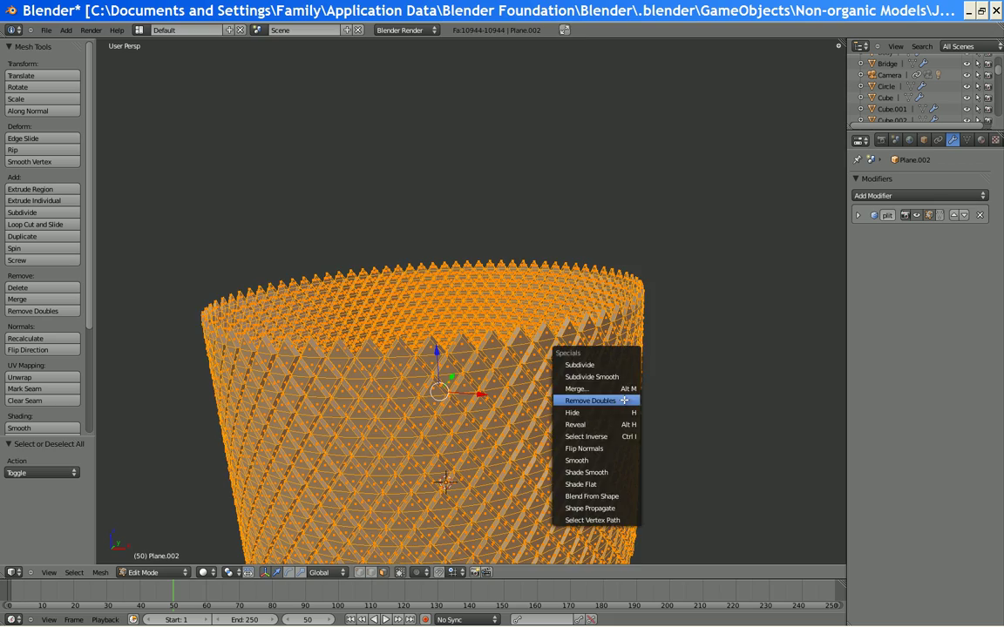
{"action": "left_click", "coordinate": [619, 399]}
{"action": "scroll", "coordinate": [475, 310], "scroll_direction": "down", "scroll_amount": 4}
{"action": "scroll", "coordinate": [462, 307], "scroll_direction": "up", "scroll_amount": 7}
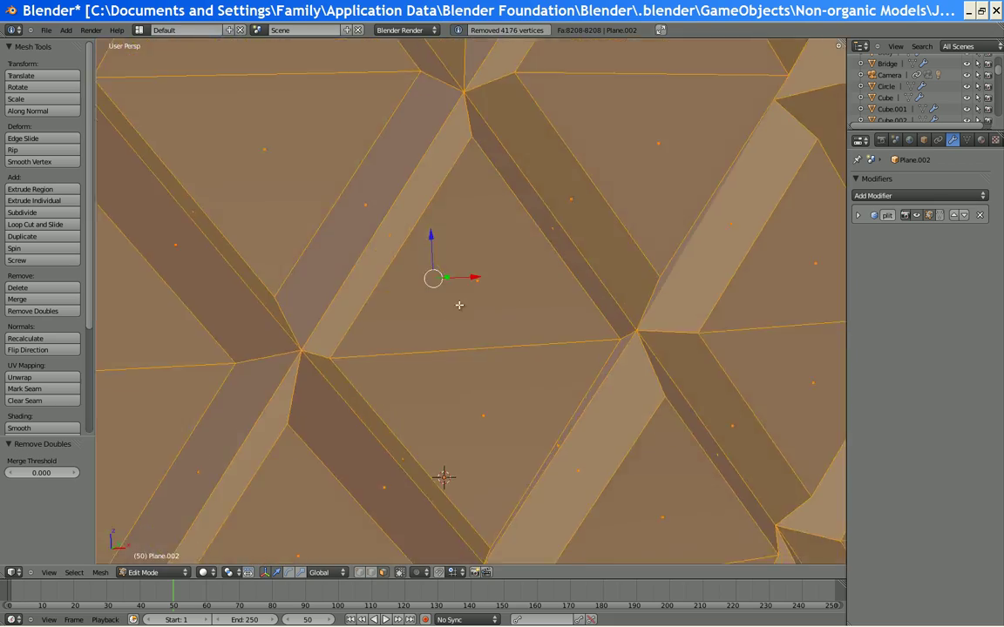
{"action": "scroll", "coordinate": [462, 307], "scroll_direction": "down", "scroll_amount": 5}
Set up vertex selection through the mesh in front view and reduce the selection to one tip vertex on the cylinder's lower edge
{"action": "key", "text": "KP_1"}
{"action": "scroll", "coordinate": [570, 333], "scroll_direction": "up", "scroll_amount": 2}
{"action": "scroll", "coordinate": [569, 333], "scroll_direction": "up", "scroll_amount": 5}
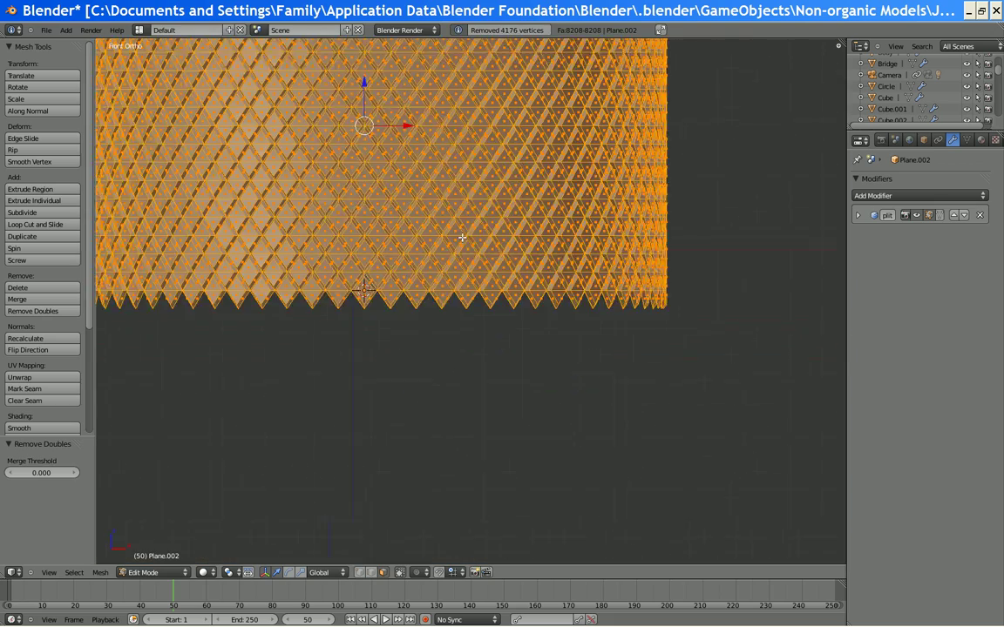
{"action": "left_click", "coordinate": [359, 573]}
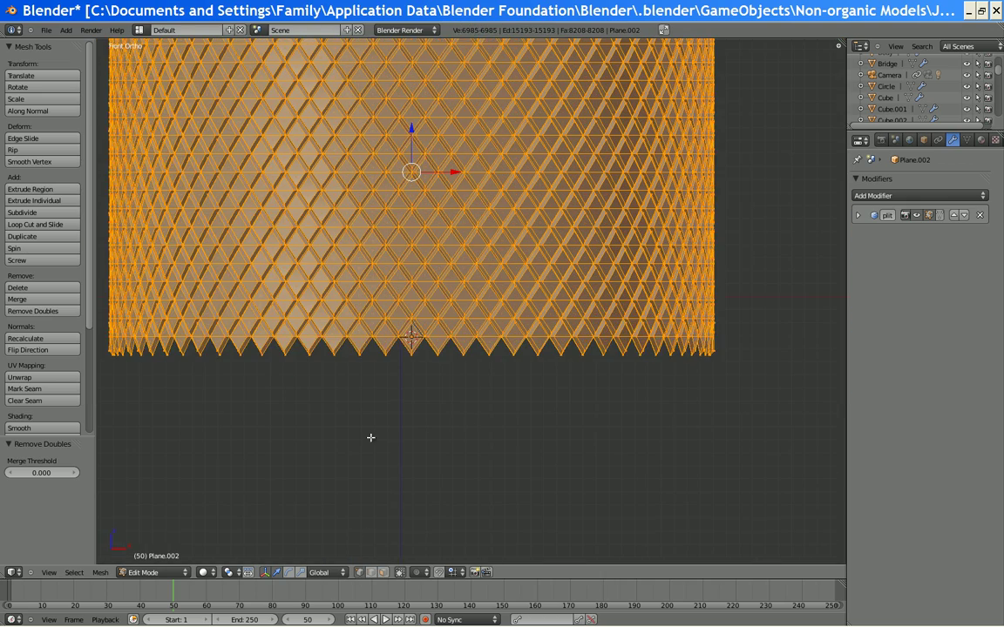
{"action": "middle_click_drag", "start_coordinate": [428, 345], "coordinate": [468, 399], "text": "shift"}
{"action": "left_click", "coordinate": [401, 573]}
{"action": "right_click", "coordinate": [399, 410]}
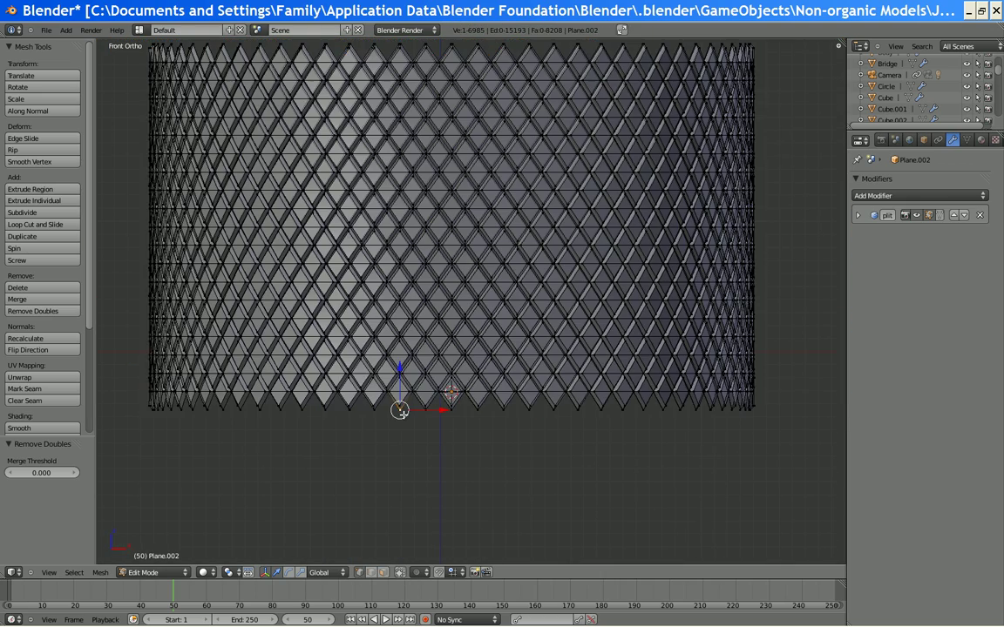
Box-select the pointed tips along the cylinder's lower and upper edges and delete their vertices
{"action": "key", "text": "b"}
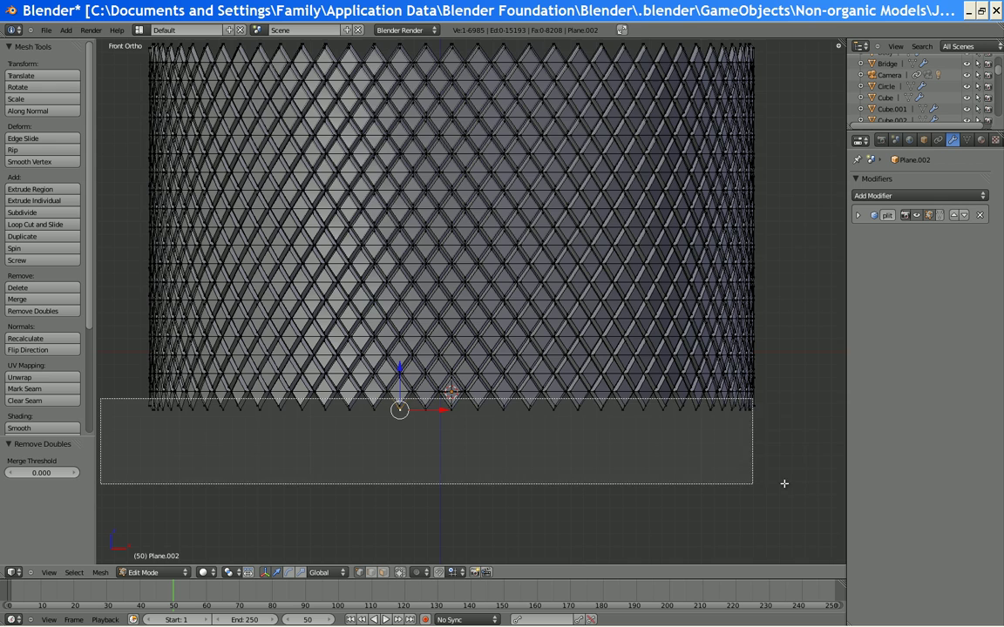
{"action": "left_click_drag", "start_coordinate": [784, 484], "coordinate": [819, 484]}
{"action": "middle_click_drag", "start_coordinate": [457, 202], "coordinate": [478, 465], "text": "shift"}
{"action": "key", "text": "b"}
{"action": "left_click_drag", "start_coordinate": [134, 260], "coordinate": [854, 323]}
{"action": "key", "text": "x"}
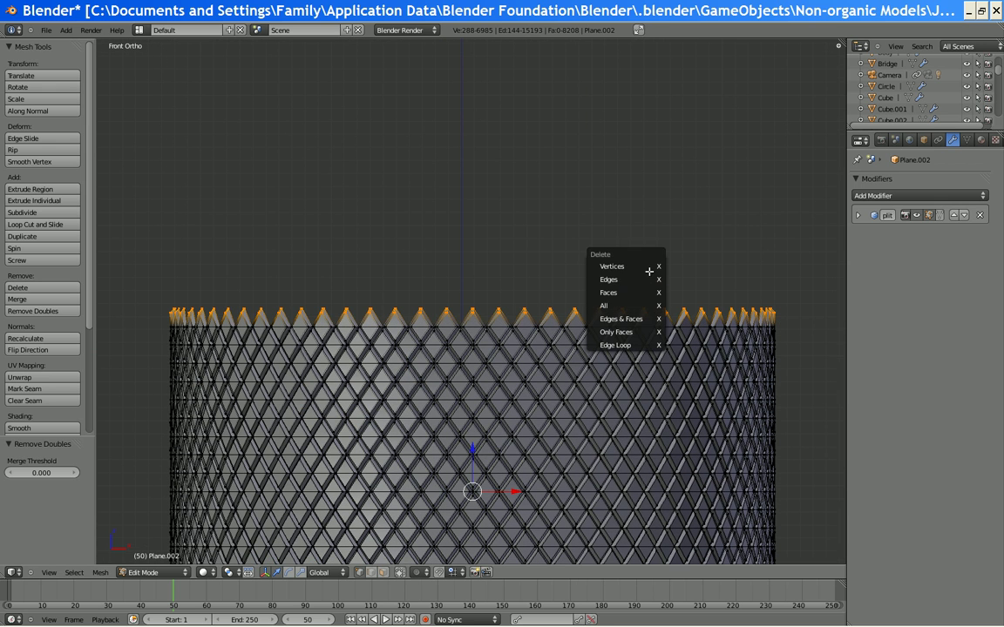
{"action": "left_click", "coordinate": [649, 270]}
{"action": "middle_click_drag", "start_coordinate": [552, 238], "coordinate": [512, 73], "text": "shift"}
{"action": "middle_click_drag", "start_coordinate": [522, 260], "coordinate": [462, 535], "text": "shift"}
{"action": "scroll", "coordinate": [468, 327], "scroll_direction": "down", "scroll_amount": 5}
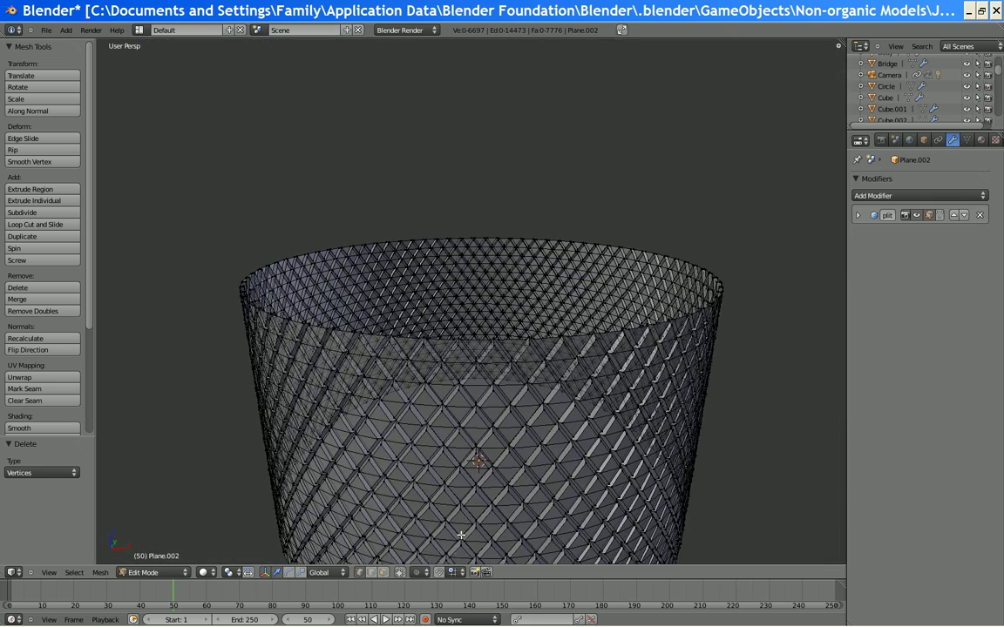
In edge selection, pick edges on the near side of the upper rim and select all edges of similar length
{"action": "scroll", "coordinate": [483, 394], "scroll_direction": "up", "scroll_amount": 5}
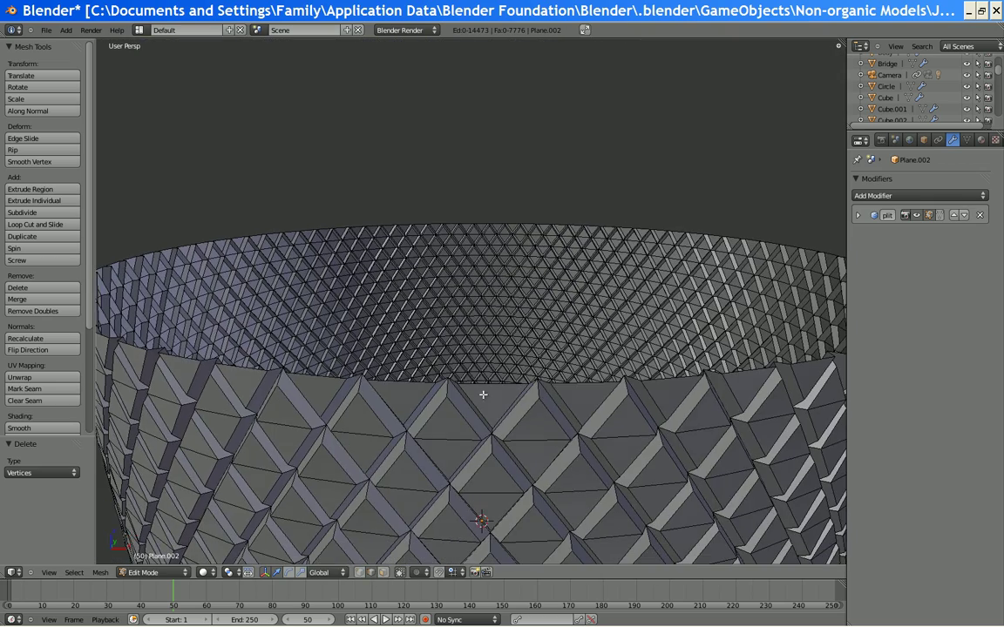
{"action": "right_click", "coordinate": [481, 385], "text": "alt"}
{"action": "middle_click_drag", "start_coordinate": [481, 384], "coordinate": [598, 385]}
{"action": "key", "text": "shift+g"}
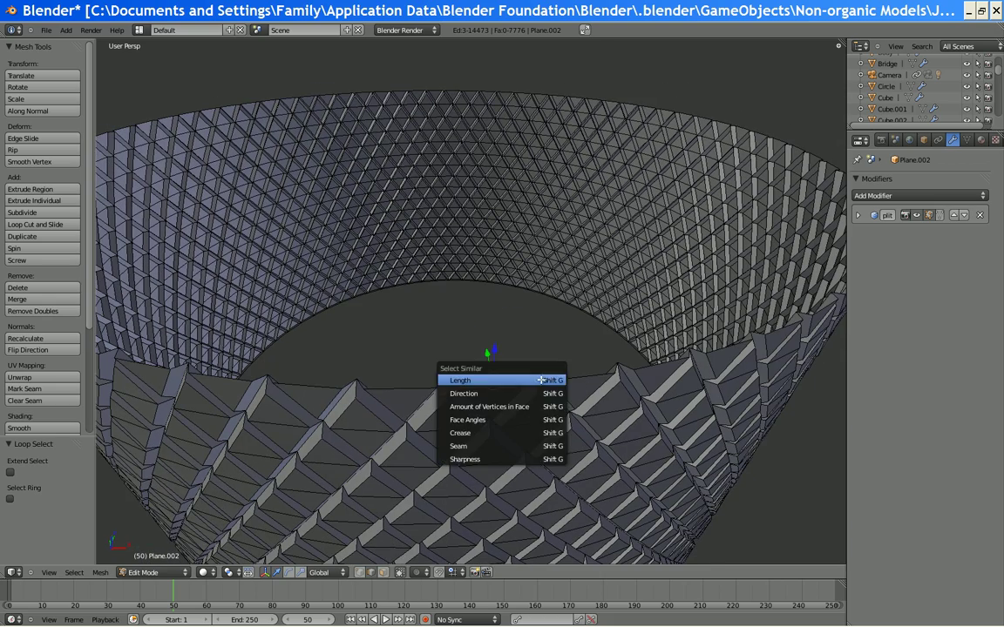
{"action": "left_click", "coordinate": [488, 394]}
{"action": "middle_click_drag", "start_coordinate": [488, 394], "coordinate": [468, 368]}
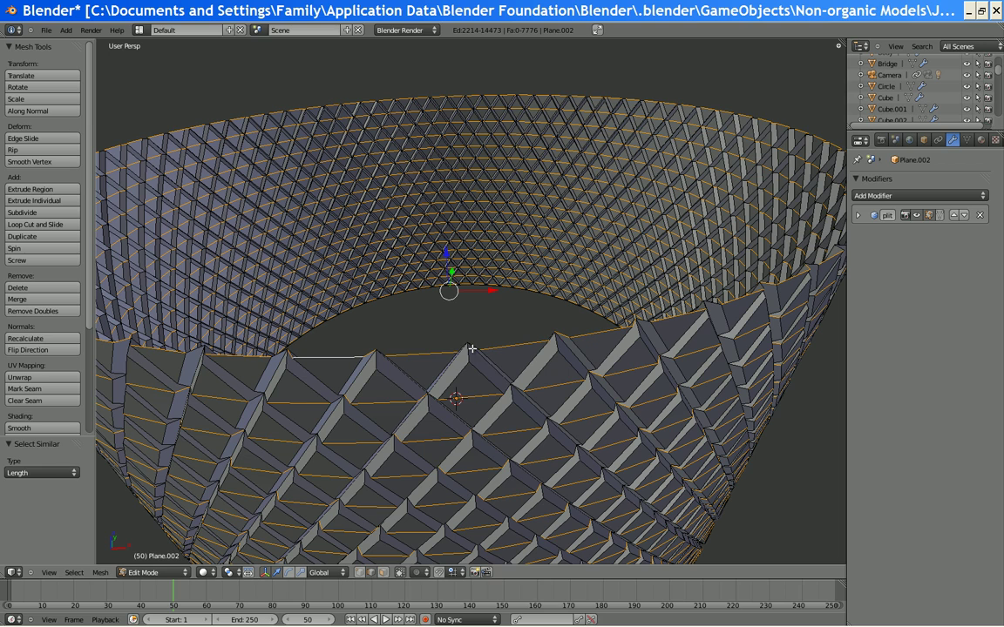
Add further unselected upper-rim edges to the selection and extend it by similar length two more times
{"action": "right_click", "coordinate": [475, 345], "text": "shift"}
{"action": "key", "text": "shift+g"}
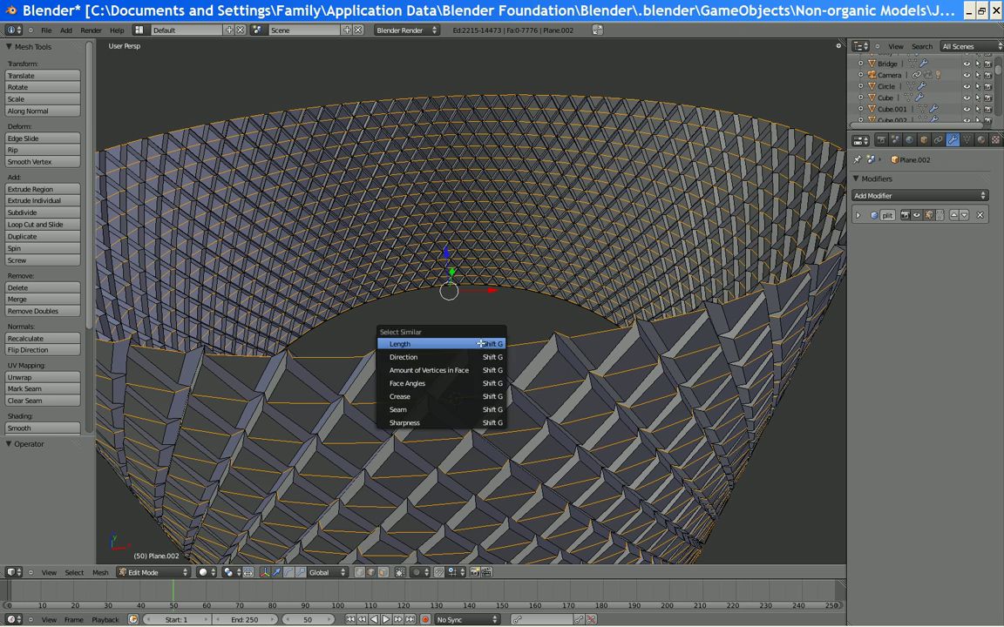
{"action": "left_click", "coordinate": [482, 343]}
{"action": "middle_click_drag", "start_coordinate": [482, 343], "coordinate": [459, 345]}
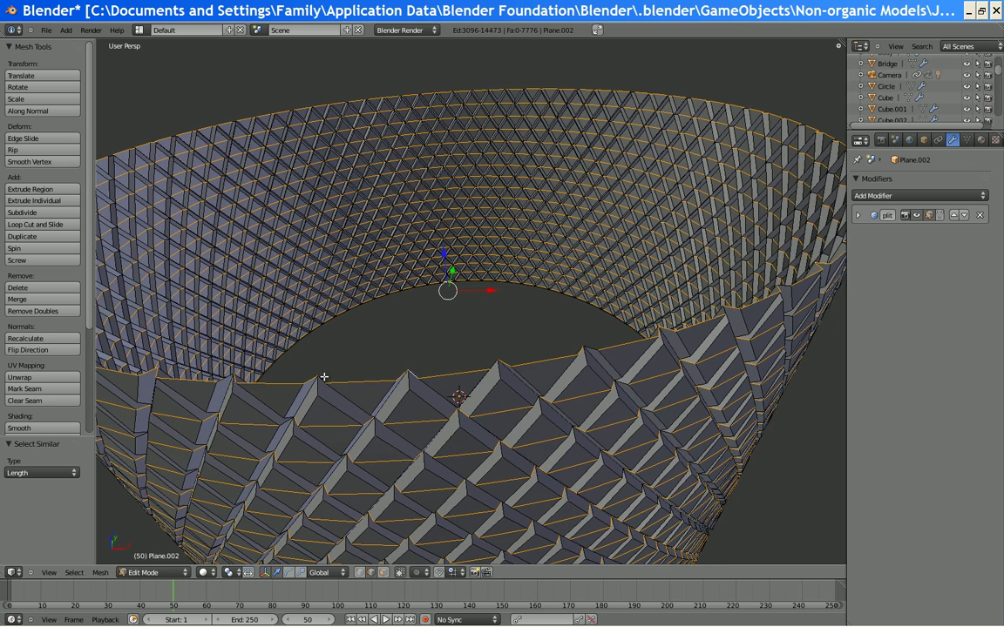
{"action": "key", "text": "shift+g"}
{"action": "key", "text": "Return"}
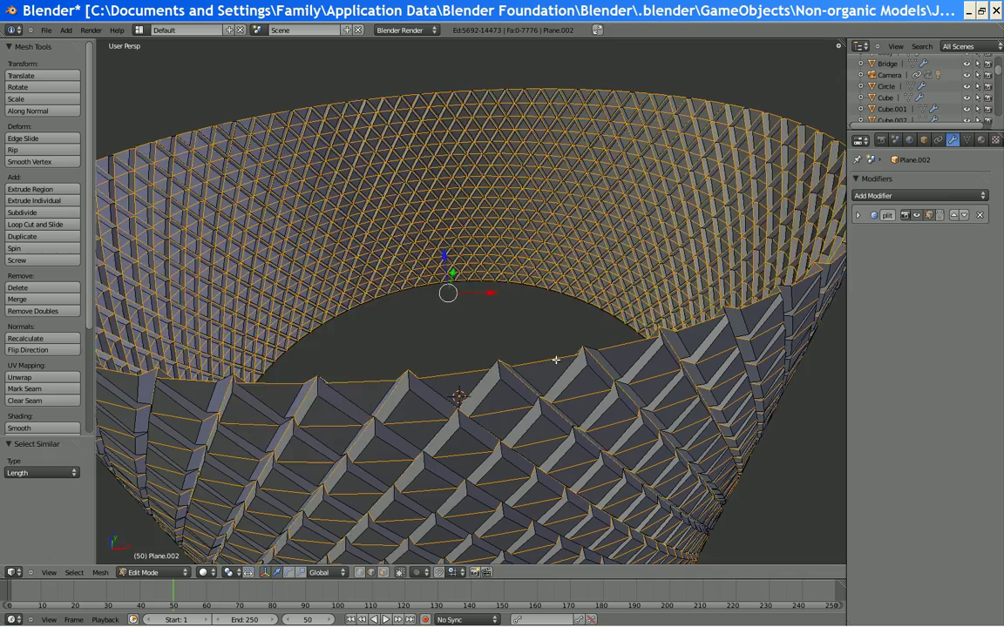
{"action": "middle_click_drag", "start_coordinate": [556, 358], "coordinate": [480, 370]}
{"action": "middle_click_drag", "start_coordinate": [554, 397], "coordinate": [516, 375]}
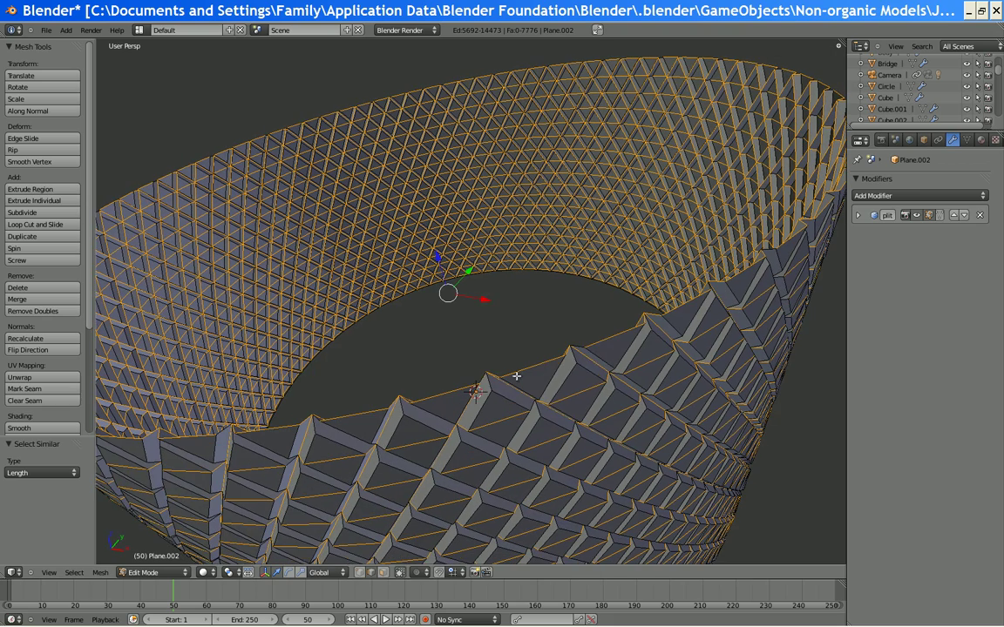
Complete the rim selection around the cylinder by extending it from the remaining unselected rim edges to edges of similar length
{"action": "key", "text": "shift+g"}
{"action": "left_click", "coordinate": [582, 348]}
{"action": "scroll", "coordinate": [590, 349], "scroll_direction": "down", "scroll_amount": 4}
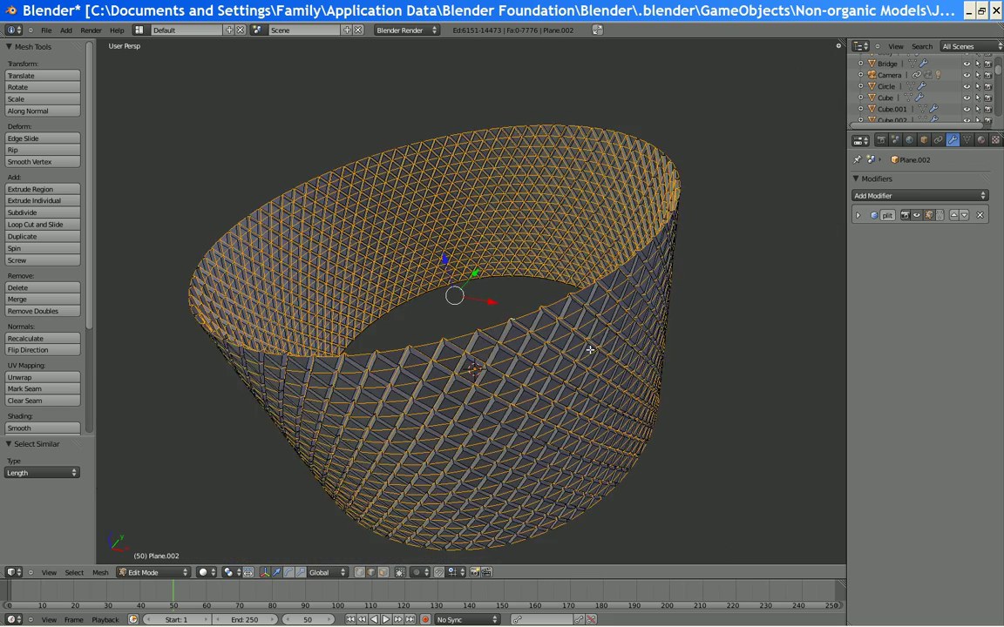
{"action": "middle_click_drag", "start_coordinate": [591, 349], "coordinate": [532, 353]}
{"action": "scroll", "coordinate": [390, 330], "scroll_direction": "up", "scroll_amount": 4}
{"action": "middle_click_drag", "start_coordinate": [389, 329], "coordinate": [645, 294]}
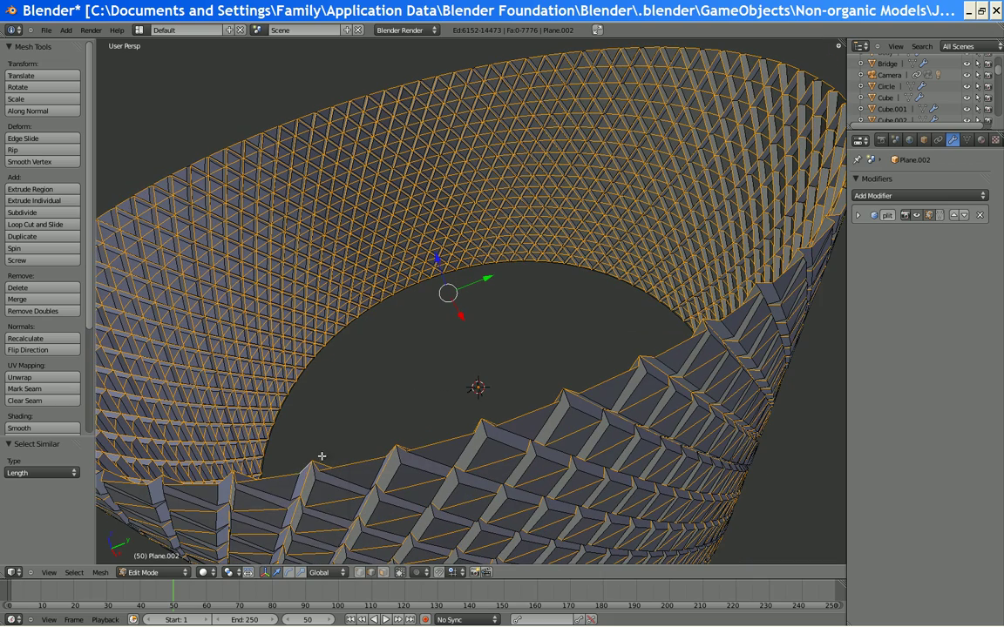
{"action": "key", "text": "shift+g"}
{"action": "left_click", "coordinate": [300, 401]}
{"action": "middle_click_drag", "start_coordinate": [459, 405], "coordinate": [547, 438]}
{"action": "middle_click_drag", "start_coordinate": [536, 332], "coordinate": [561, 408]}
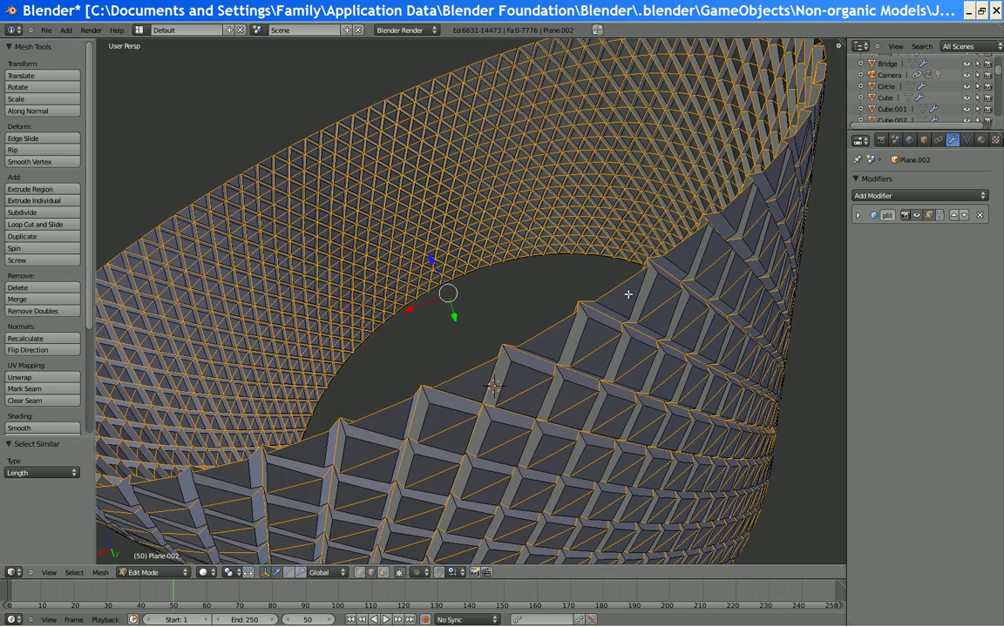
In front view, box-deselect the visible edges between the cylinder's upper and lower rims
{"action": "middle_click_drag", "start_coordinate": [621, 306], "coordinate": [577, 374]}
{"action": "key", "text": "KP_1"}
{"action": "key", "text": "KP_1"}
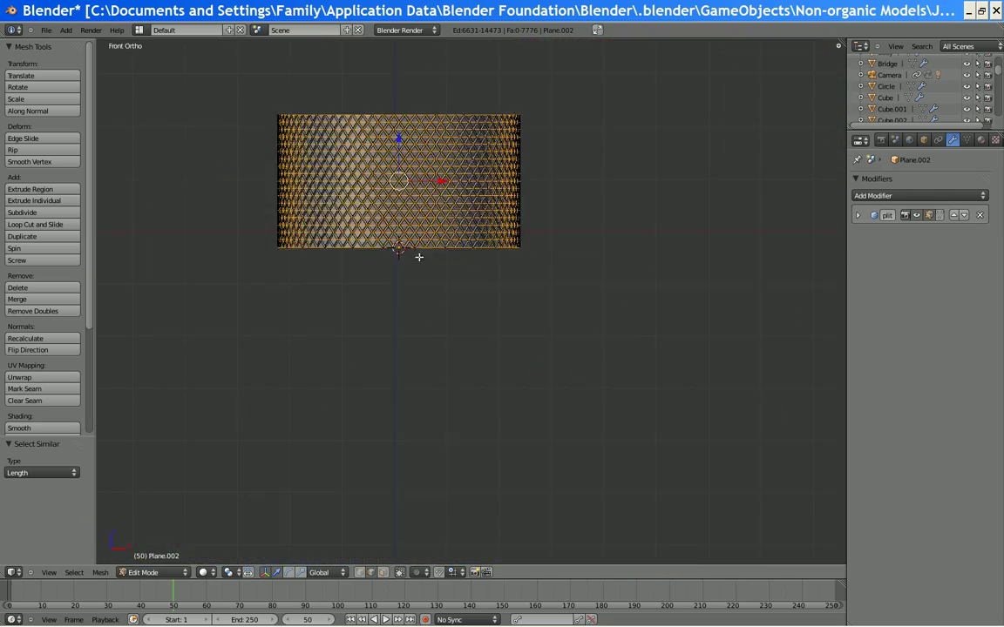
{"action": "key", "text": "KP_Decimal"}
{"action": "key", "text": "b"}
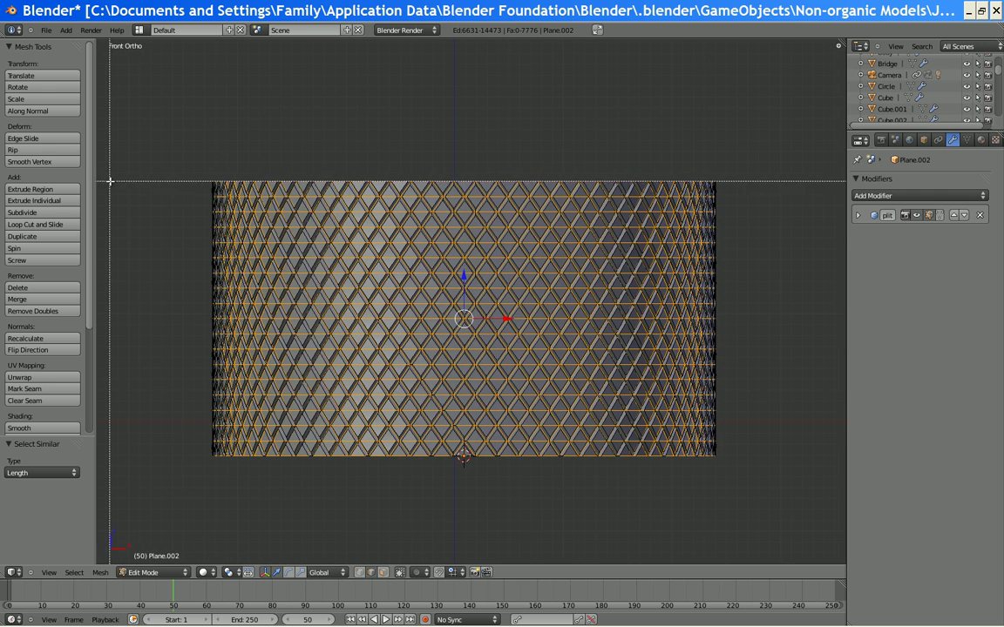
{"action": "left_click_drag", "start_coordinate": [115, 185], "coordinate": [805, 451]}
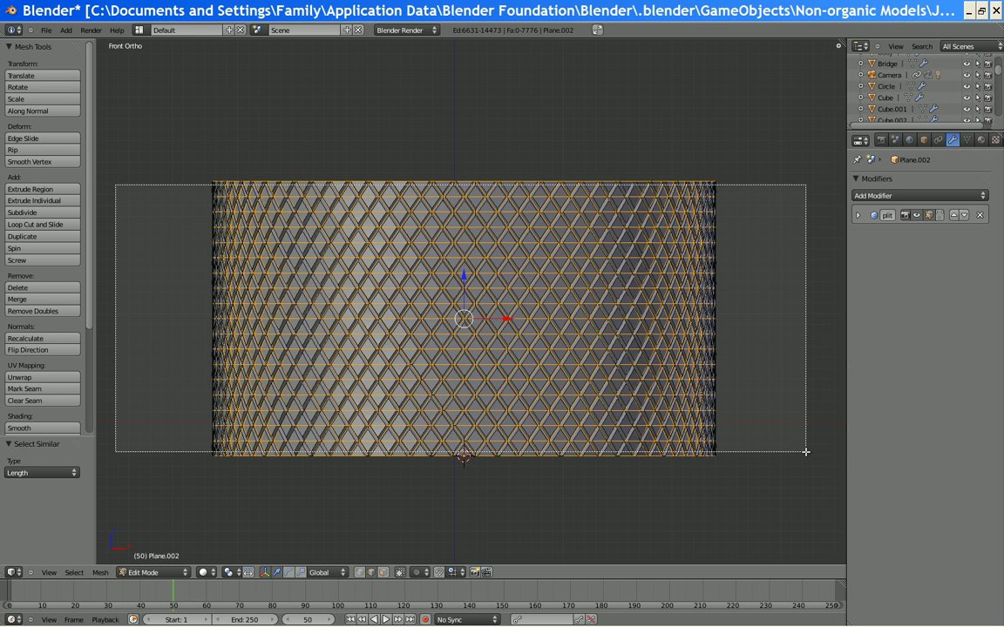
{"action": "middle_click_drag", "start_coordinate": [806, 451], "coordinate": [806, 452]}
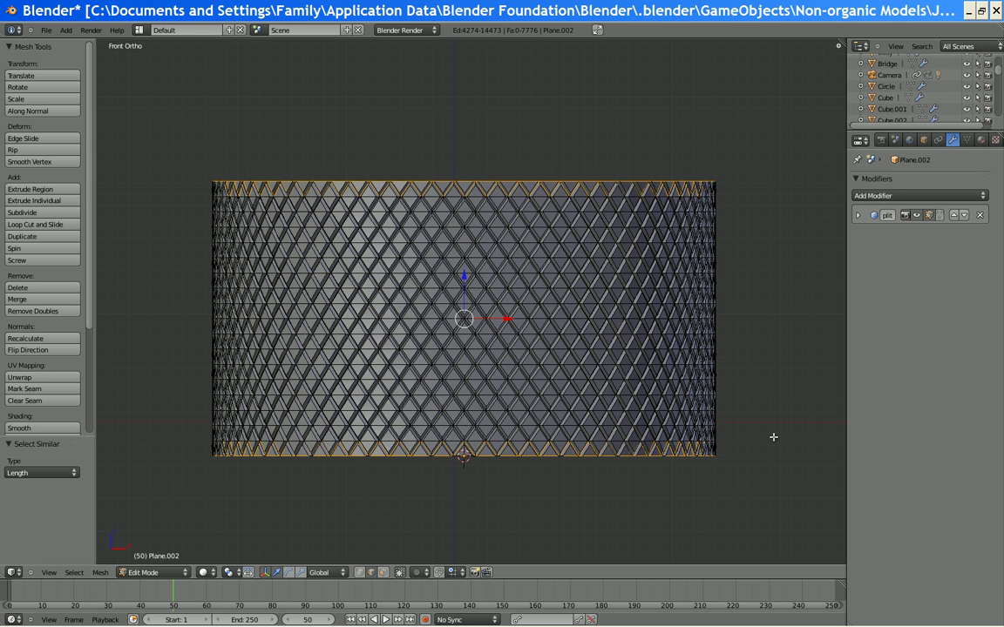
Box-deselect the remaining hidden edges between the two rims, with selection reaching through the mesh
{"action": "middle_click_drag", "start_coordinate": [507, 358], "coordinate": [460, 380], "text": "shift"}
{"action": "key", "text": "b"}
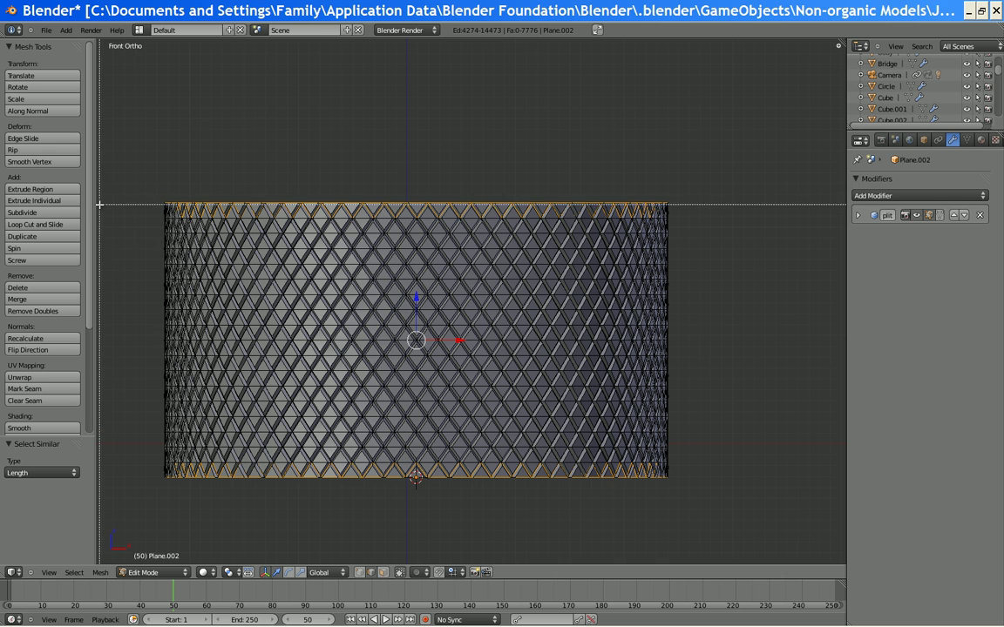
{"action": "middle_click_drag", "start_coordinate": [99, 205], "coordinate": [798, 342]}
{"action": "key", "text": "b"}
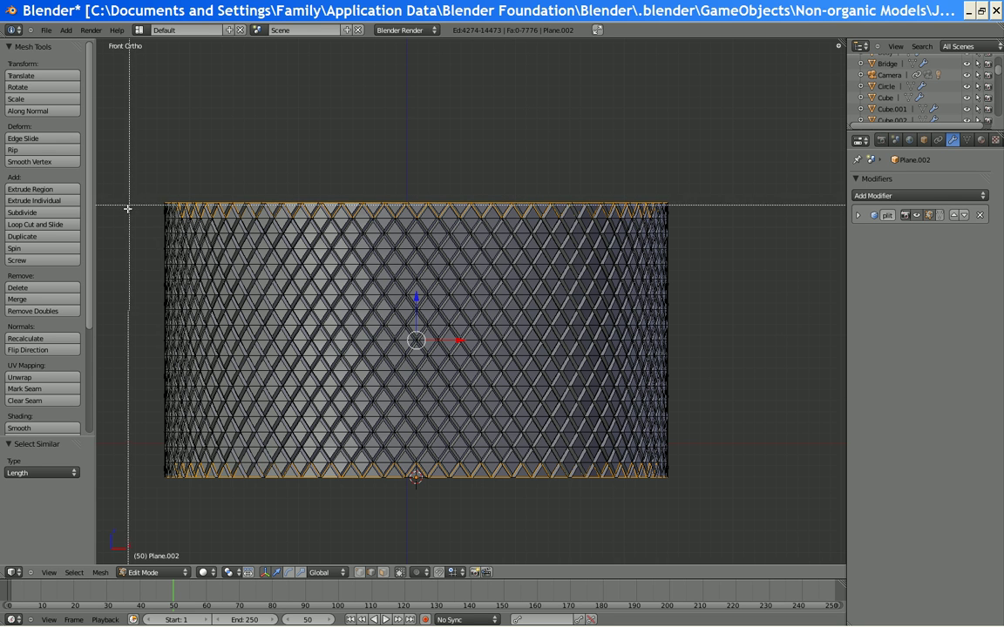
{"action": "middle_click_drag", "start_coordinate": [128, 209], "coordinate": [793, 351]}
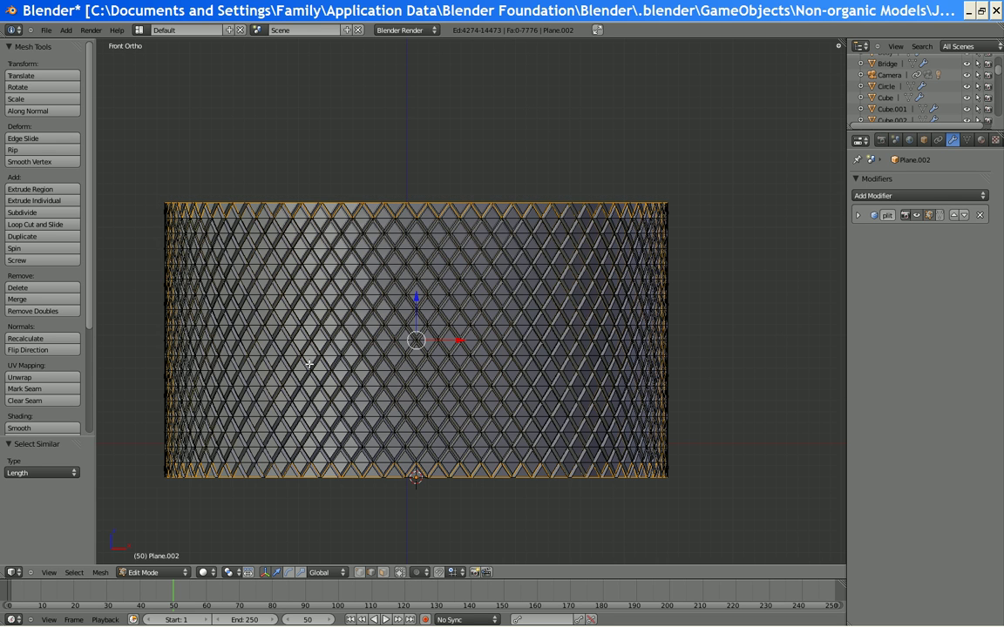
{"action": "key", "text": "b"}
{"action": "middle_click_drag", "start_coordinate": [100, 204], "coordinate": [825, 476]}
{"action": "scroll", "coordinate": [361, 318], "scroll_direction": "up", "scroll_amount": 1}
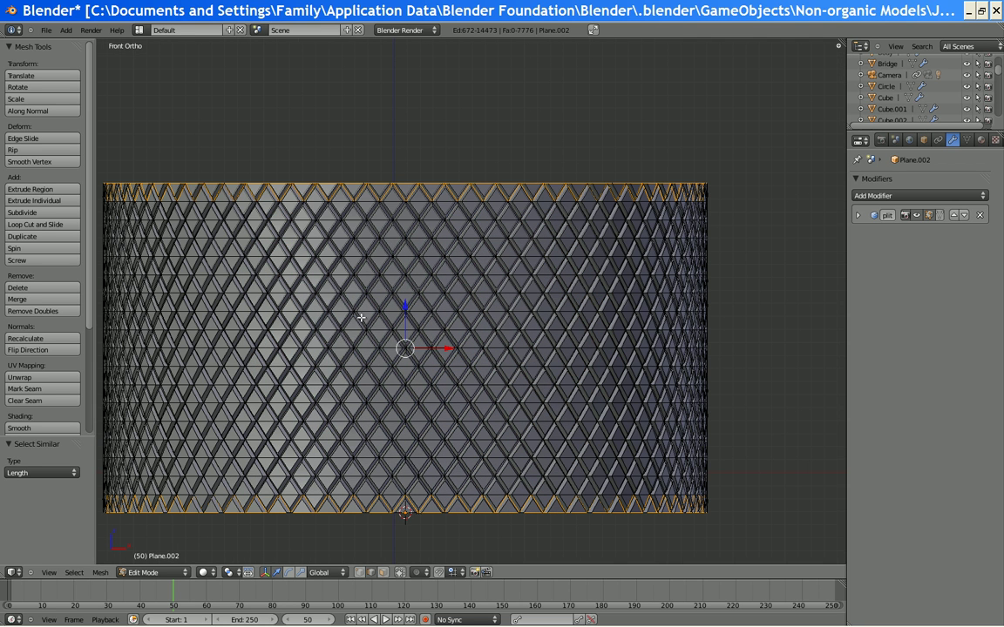
Change to vertex selection and box-deselect the inner vertices so only the upper and lower rims stay selected
{"action": "left_click", "coordinate": [363, 577]}
{"action": "key", "text": "b"}
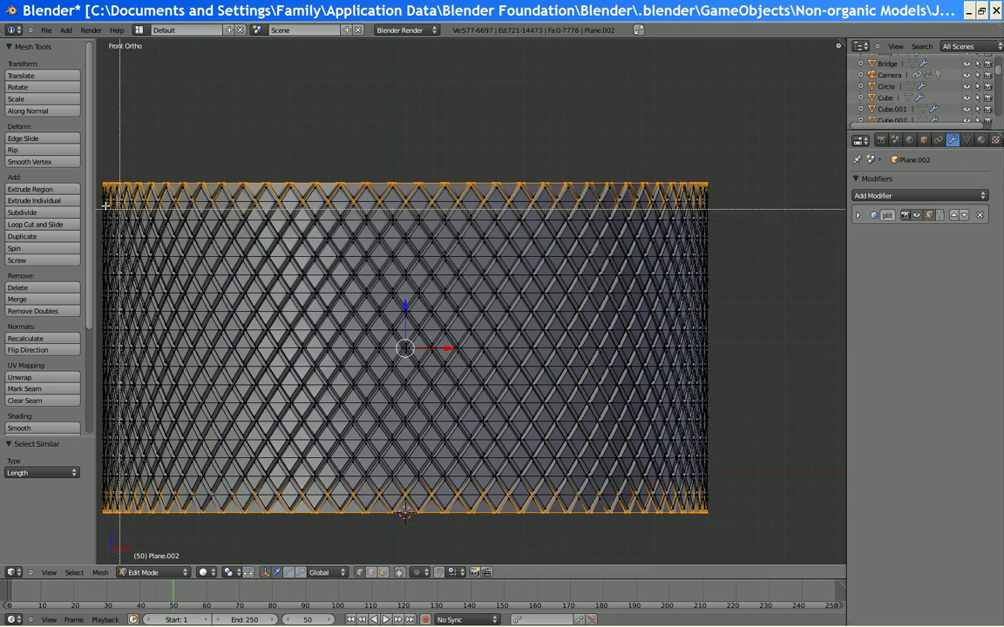
{"action": "middle_click_drag", "start_coordinate": [98, 192], "coordinate": [852, 509]}
{"action": "middle_click_drag", "start_coordinate": [464, 364], "coordinate": [522, 357], "text": "shift"}
{"action": "scroll", "coordinate": [502, 353], "scroll_direction": "down", "scroll_amount": 6}
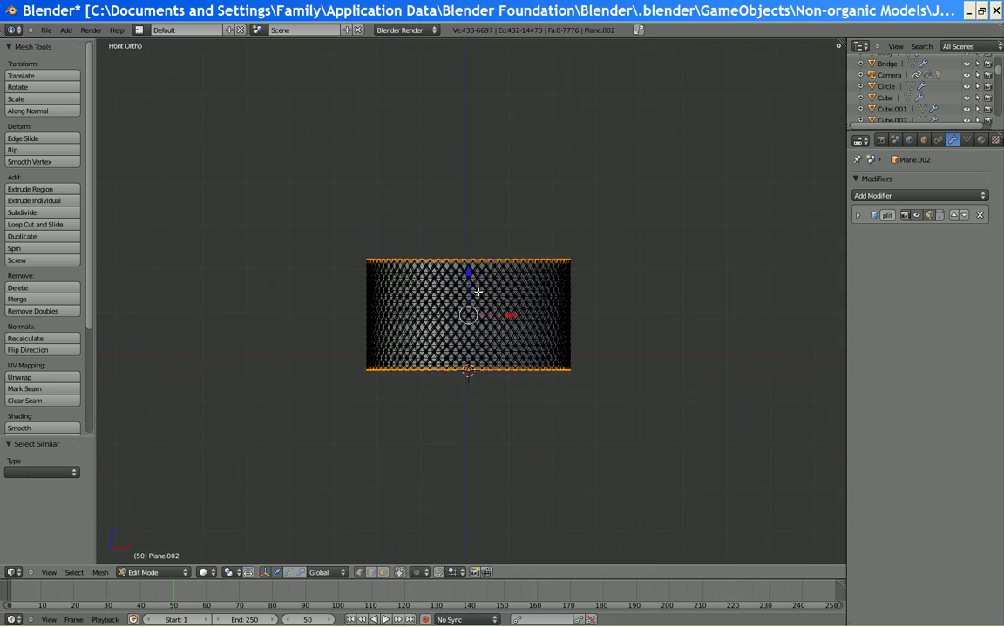
{"action": "middle_click_drag", "start_coordinate": [474, 286], "coordinate": [502, 374]}
{"action": "scroll", "coordinate": [502, 374], "scroll_direction": "up", "scroll_amount": 3}
{"action": "scroll", "coordinate": [501, 374], "scroll_direction": "up", "scroll_amount": 6}
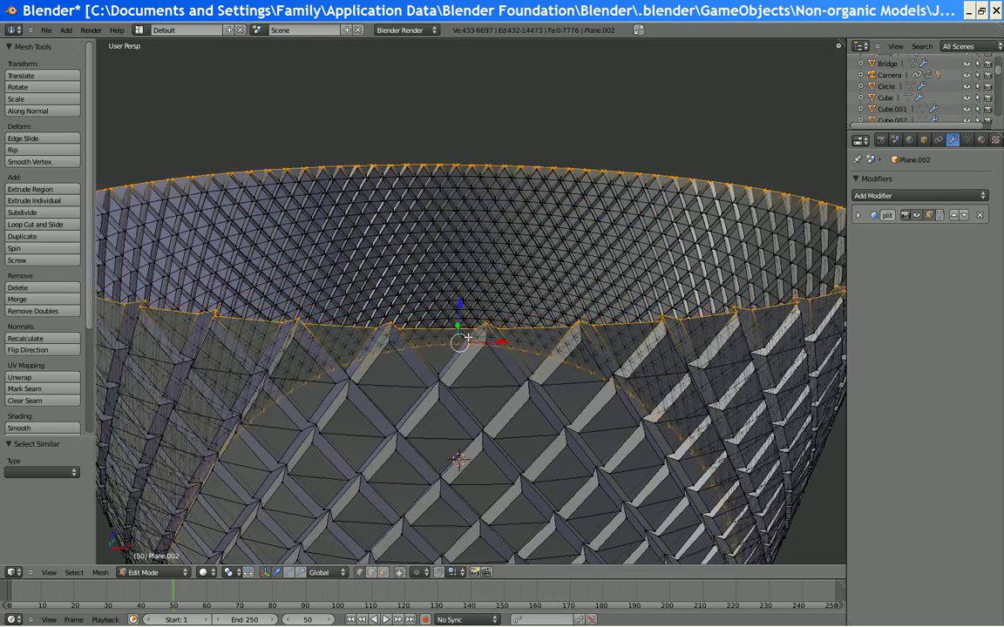
{"action": "scroll", "coordinate": [468, 337], "scroll_direction": "down", "scroll_amount": 3}
{"action": "mouse_move", "coordinate": [468, 337]}
{"action": "middle_mouse_down"}
{"action": "mouse_move", "coordinate": [482, 302]}
{"action": "mouse_move", "coordinate": [479, 330]}
{"action": "middle_mouse_up"}
{"action": "scroll", "coordinate": [479, 330], "scroll_direction": "down", "scroll_amount": 3}
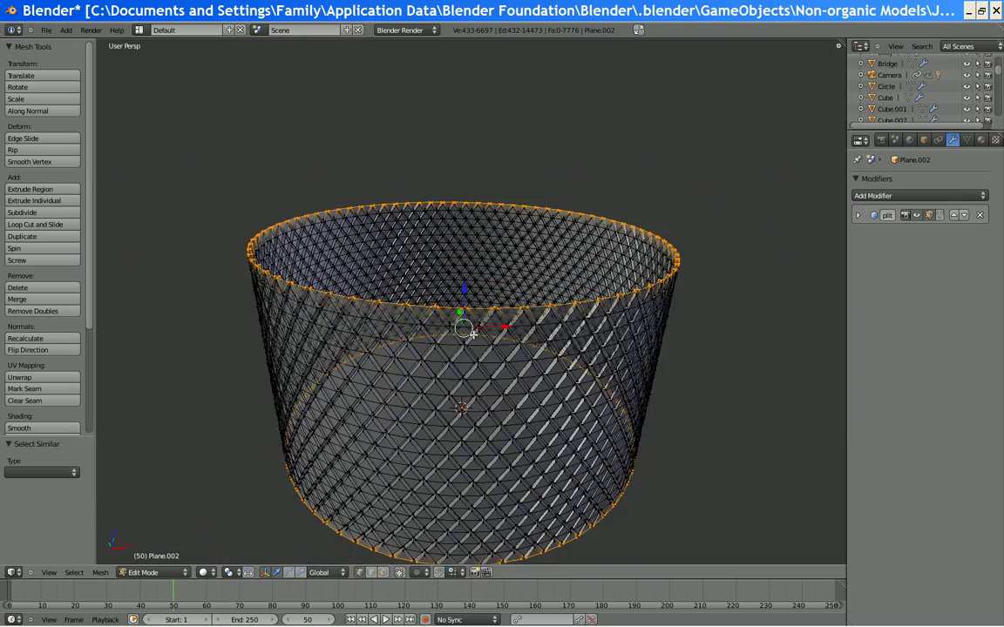
Try to extrude the selected upper and lower rims along the global Z axis with zero offset
{"action": "key", "text": "KP_1"}
{"action": "middle_click_drag", "start_coordinate": [515, 371], "coordinate": [523, 47], "text": "shift"}
{"action": "scroll", "coordinate": [523, 270], "scroll_direction": "up", "scroll_amount": 5}
{"action": "middle_click_drag", "start_coordinate": [582, 245], "coordinate": [511, 343], "text": "shift"}
{"action": "scroll", "coordinate": [567, 259], "scroll_direction": "down", "scroll_amount": 6}
{"action": "scroll", "coordinate": [518, 344], "scroll_direction": "up", "scroll_amount": 1}
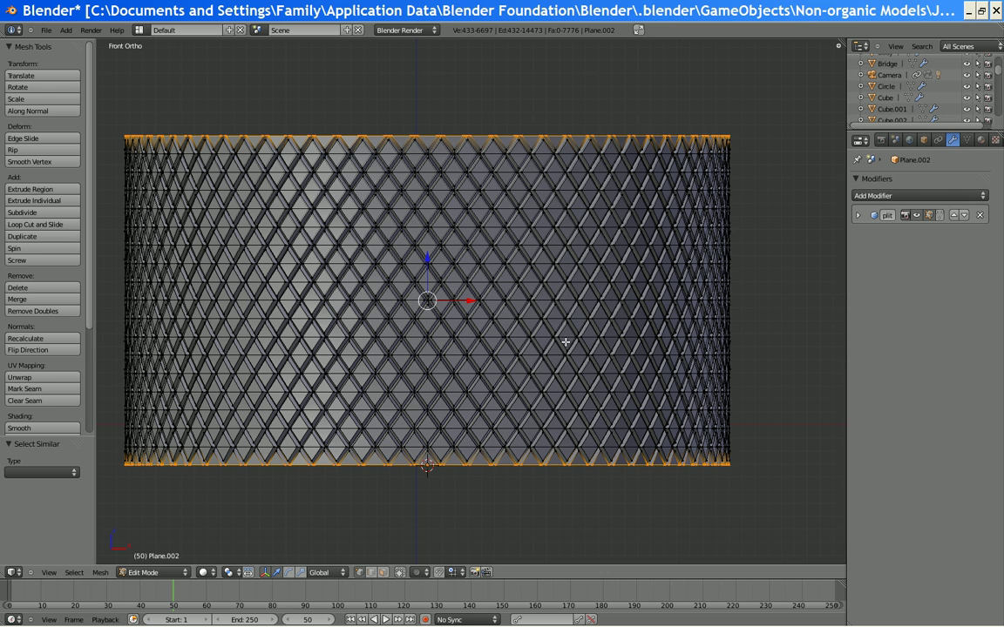
{"action": "key", "text": "g"}
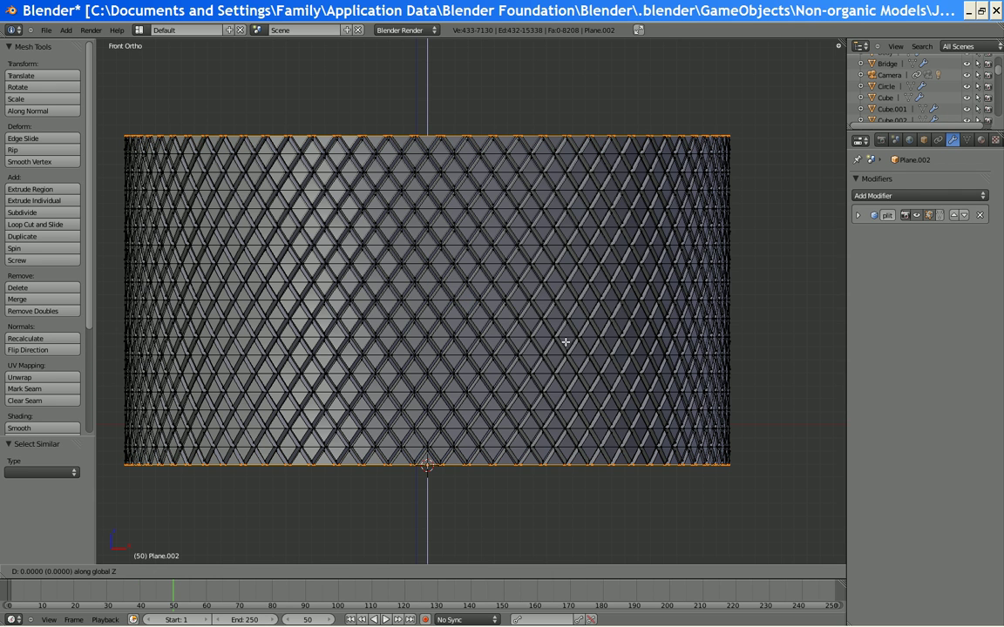
{"action": "left_click", "coordinate": [565, 342]}
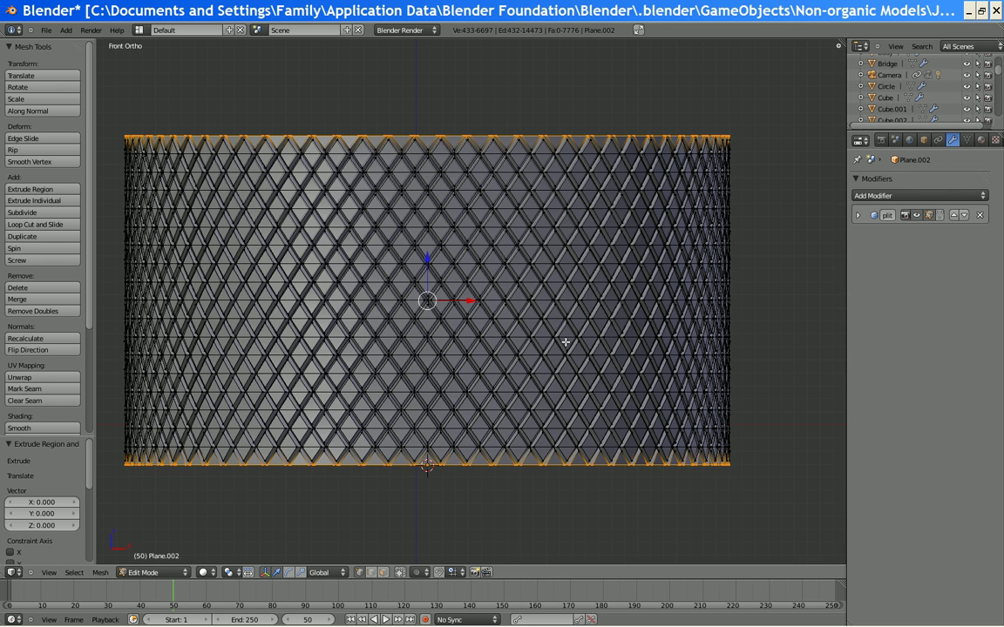
Extrude the selected upper and lower rims in place and scale the new edges by 1.102 along global Z
{"action": "left_click", "coordinate": [99, 574]}
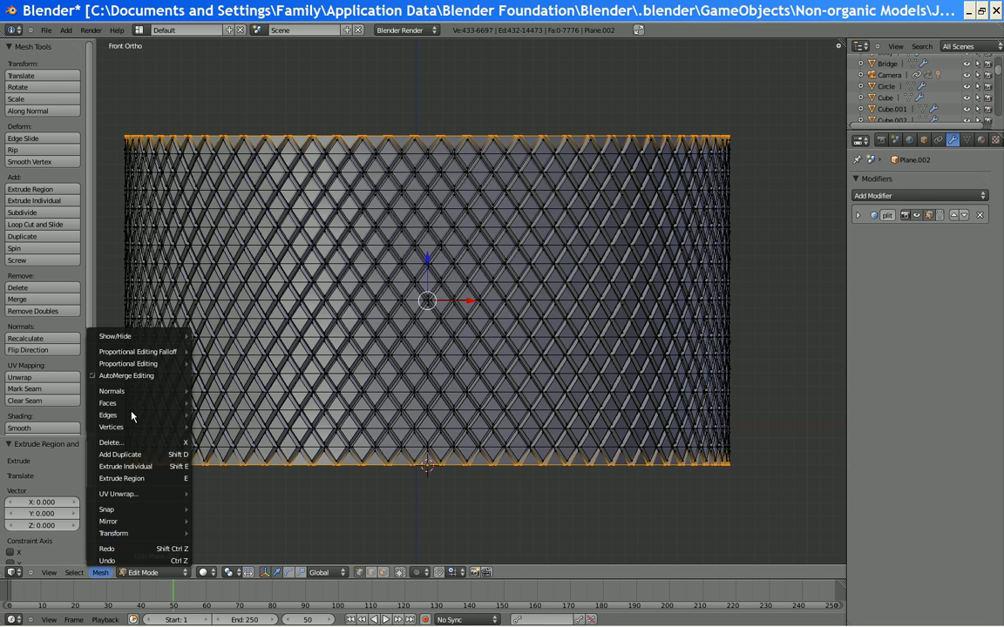
{"action": "middle_click_drag", "start_coordinate": [556, 362], "coordinate": [566, 343], "text": "shift"}
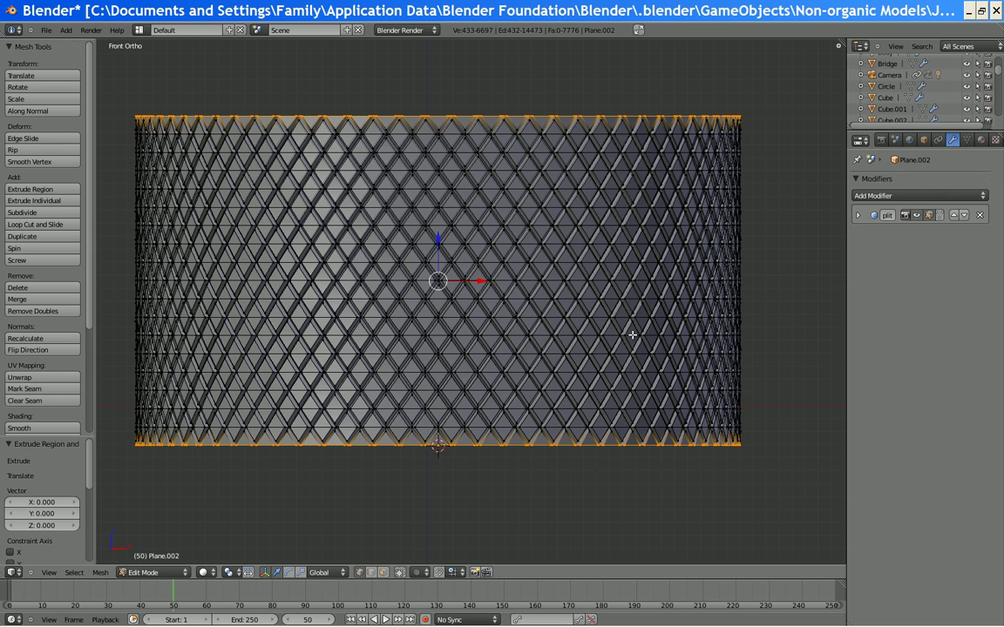
{"action": "key", "text": "e"}
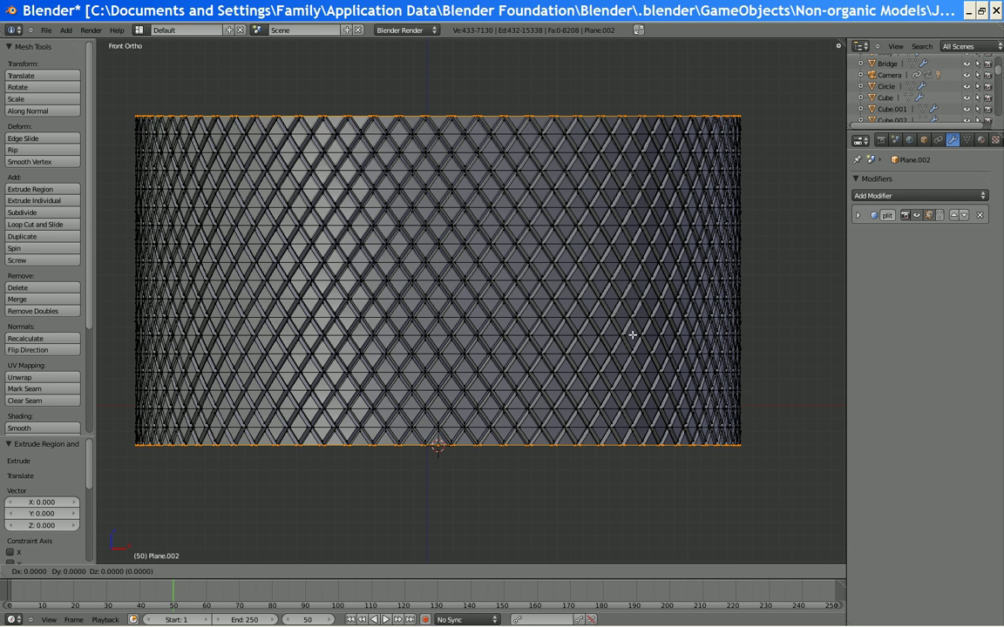
{"action": "left_click", "coordinate": [633, 335]}
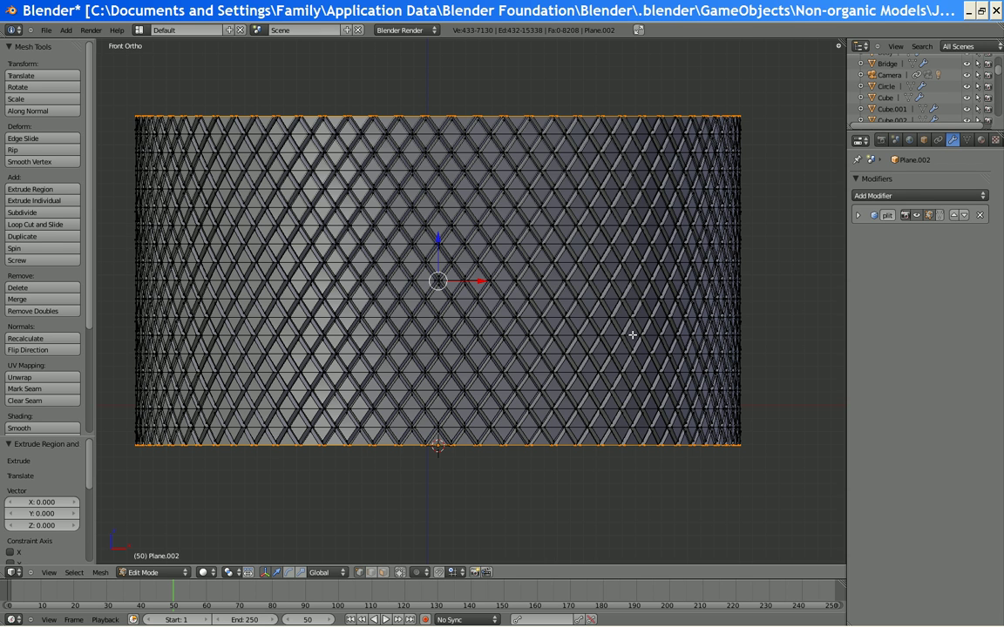
{"action": "key", "text": "s"}
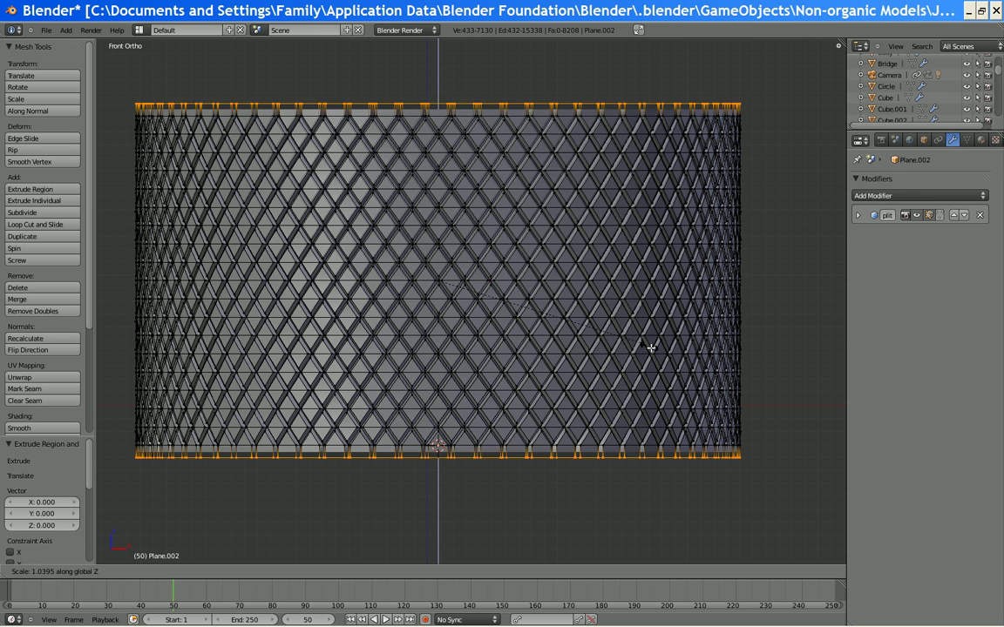
{"action": "left_click", "coordinate": [651, 347]}
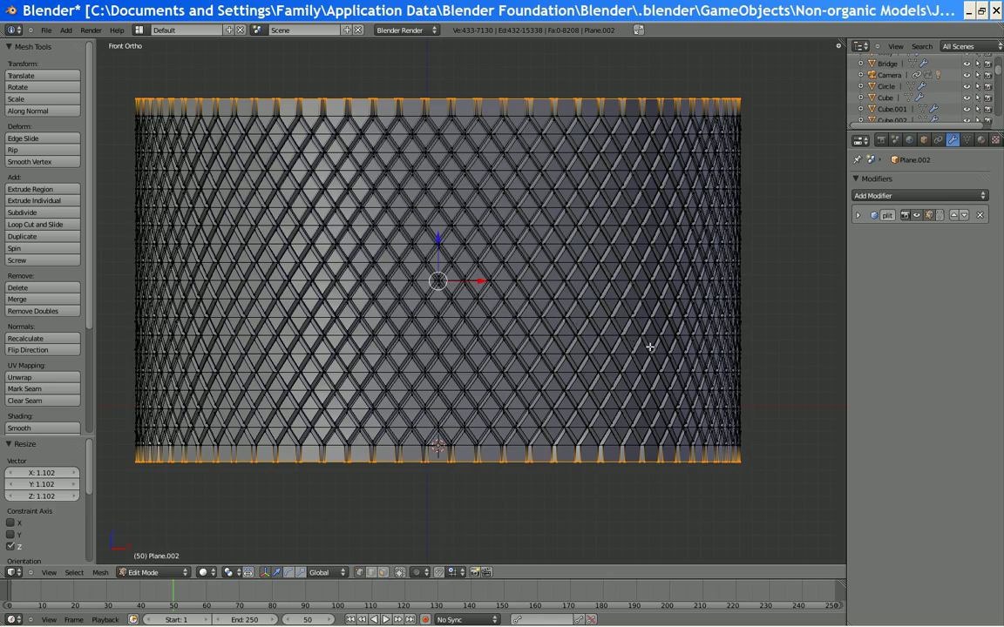
In front view, box-select only the upper rim's outermost vertices, with selection reaching through the mesh
{"action": "middle_click_drag", "start_coordinate": [650, 347], "coordinate": [459, 320]}
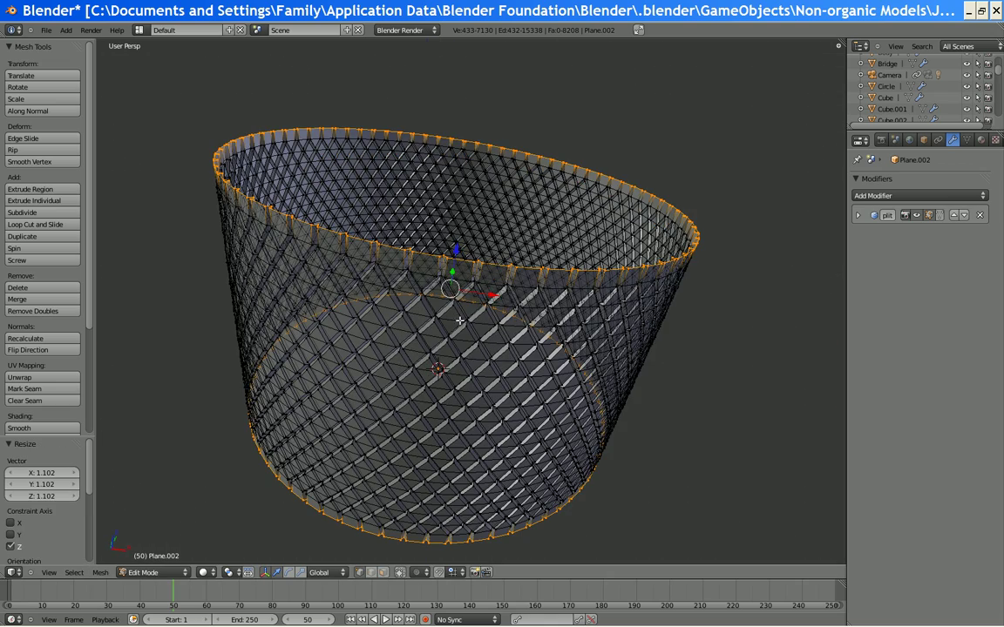
{"action": "left_click", "coordinate": [400, 572]}
{"action": "middle_click_drag", "start_coordinate": [404, 294], "coordinate": [359, 337]}
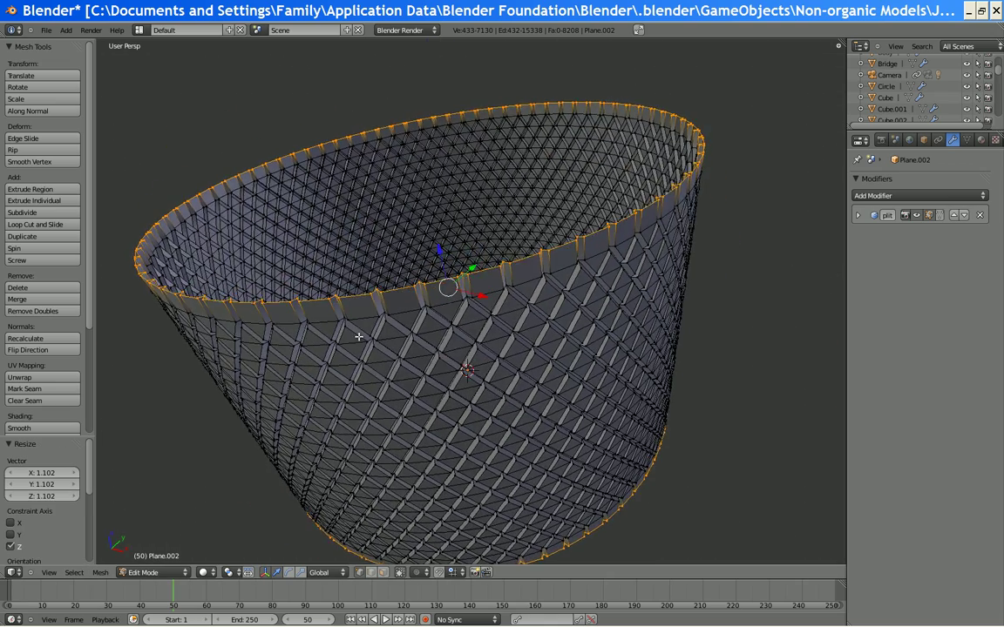
{"action": "scroll", "coordinate": [358, 336], "scroll_direction": "up", "scroll_amount": 6}
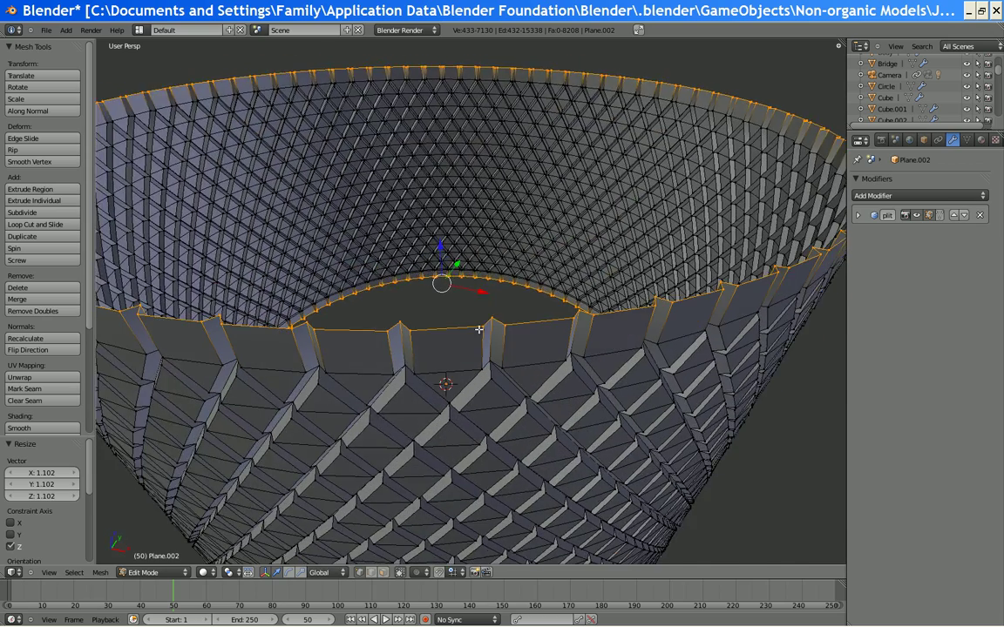
{"action": "key", "text": "KP_1"}
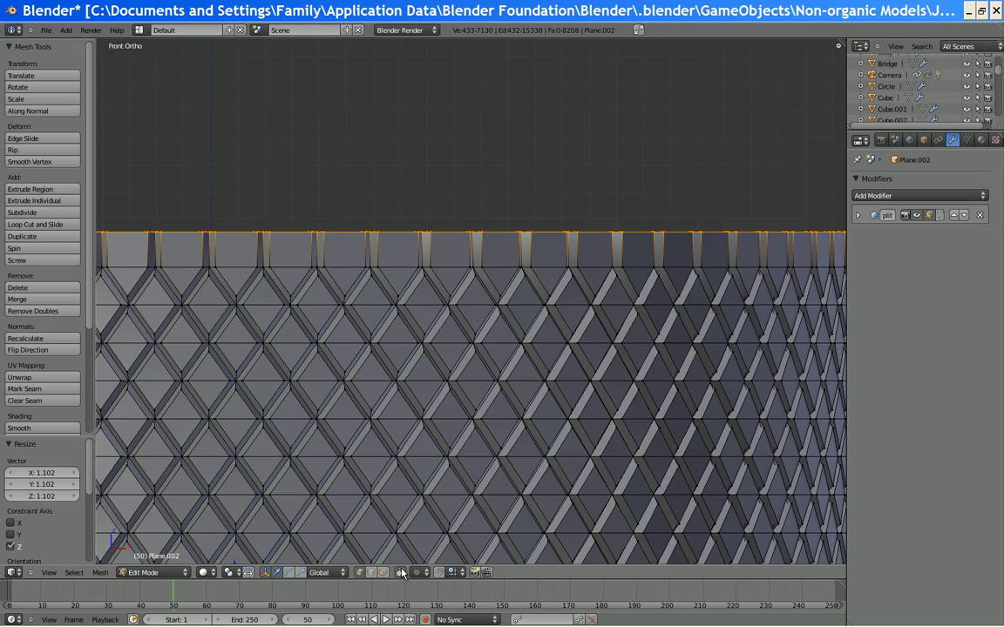
{"action": "left_click", "coordinate": [401, 572]}
{"action": "scroll", "coordinate": [439, 475], "scroll_direction": "down", "scroll_amount": 5}
{"action": "right_click", "coordinate": [322, 317]}
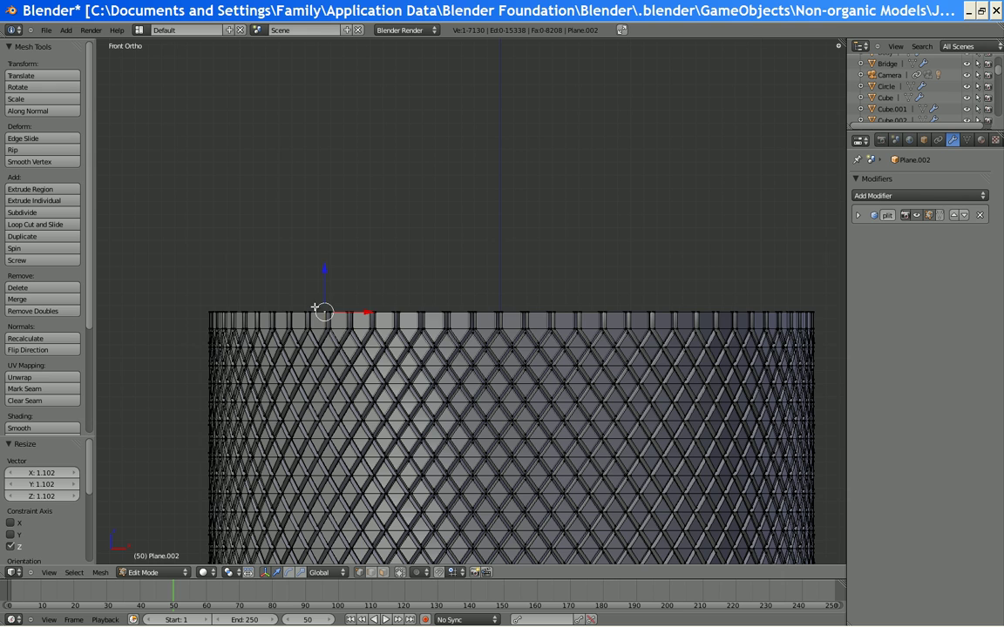
{"action": "key", "text": "b"}
{"action": "left_click_drag", "start_coordinate": [161, 234], "coordinate": [846, 321]}
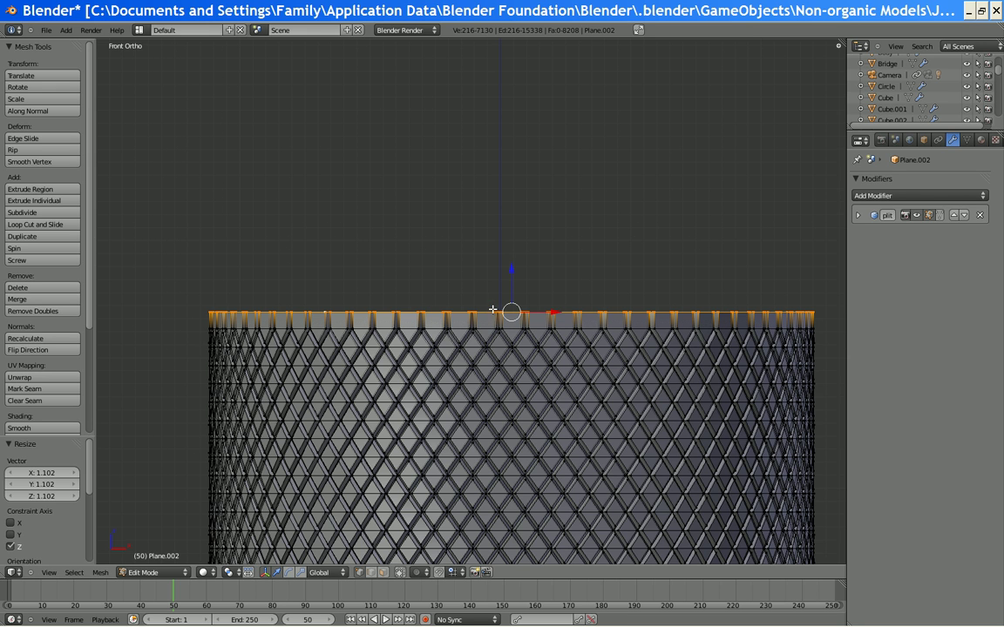
Remove doubles on the upper rim and smooth its vertices with 100 iterations
{"action": "key", "text": "w"}
{"action": "left_click", "coordinate": [480, 327]}
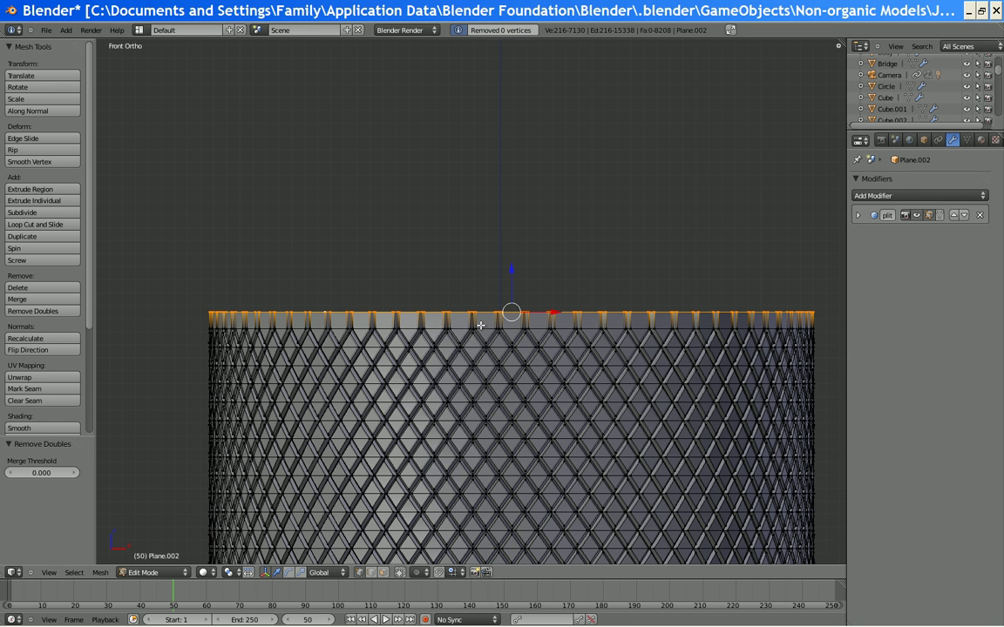
{"action": "key", "text": "w"}
{"action": "left_click", "coordinate": [453, 384]}
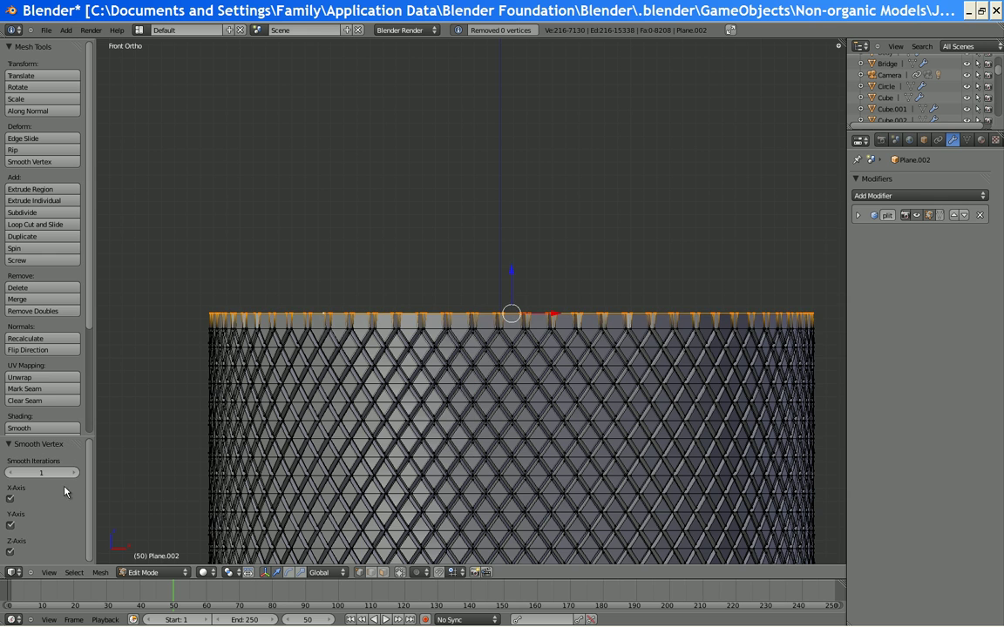
{"action": "left_click_drag", "start_coordinate": [150, 473], "coordinate": [312, 445]}
Raise the smoothed upper rim by 0.734 along Z
{"action": "key", "text": "g"}
{"action": "key", "text": "z"}
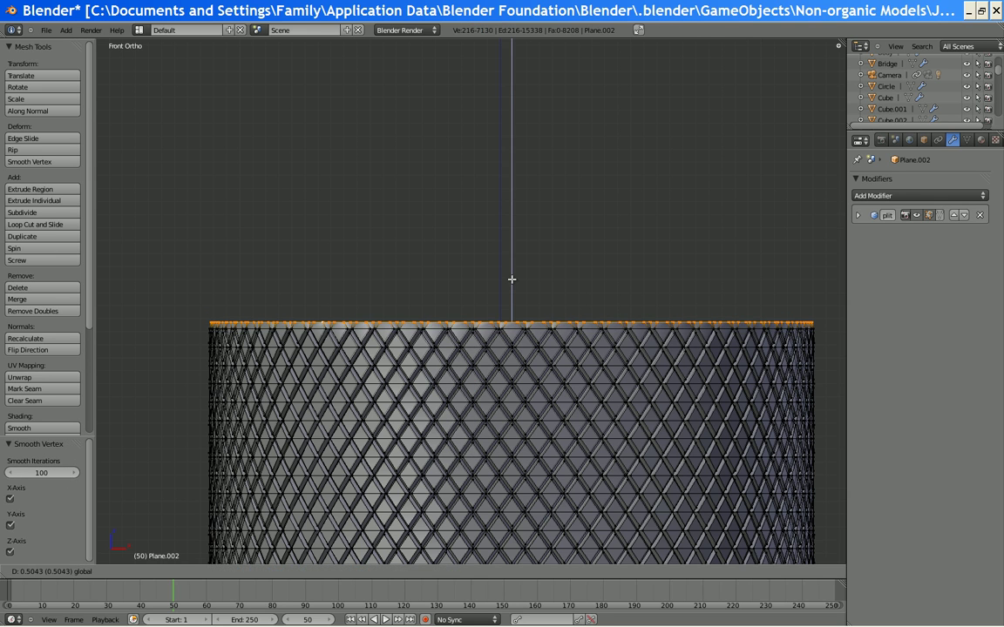
{"action": "left_click", "coordinate": [512, 277]}
{"action": "middle_click_drag", "start_coordinate": [438, 261], "coordinate": [414, 321]}
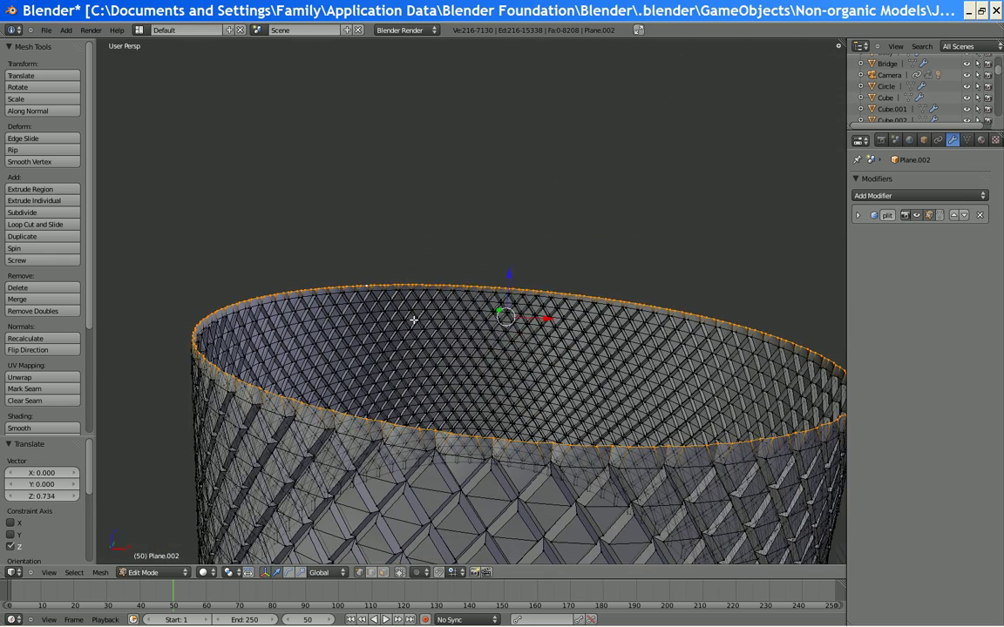
In front view, scale the upper rim uniformly to 0.988 to taper it slightly inward
{"action": "key", "text": "KP_1"}
{"action": "scroll", "coordinate": [520, 360], "scroll_direction": "up", "scroll_amount": 2}
{"action": "middle_click_drag", "start_coordinate": [520, 361], "coordinate": [520, 349], "text": "shift"}
{"action": "scroll", "coordinate": [613, 352], "scroll_direction": "down", "scroll_amount": 1}
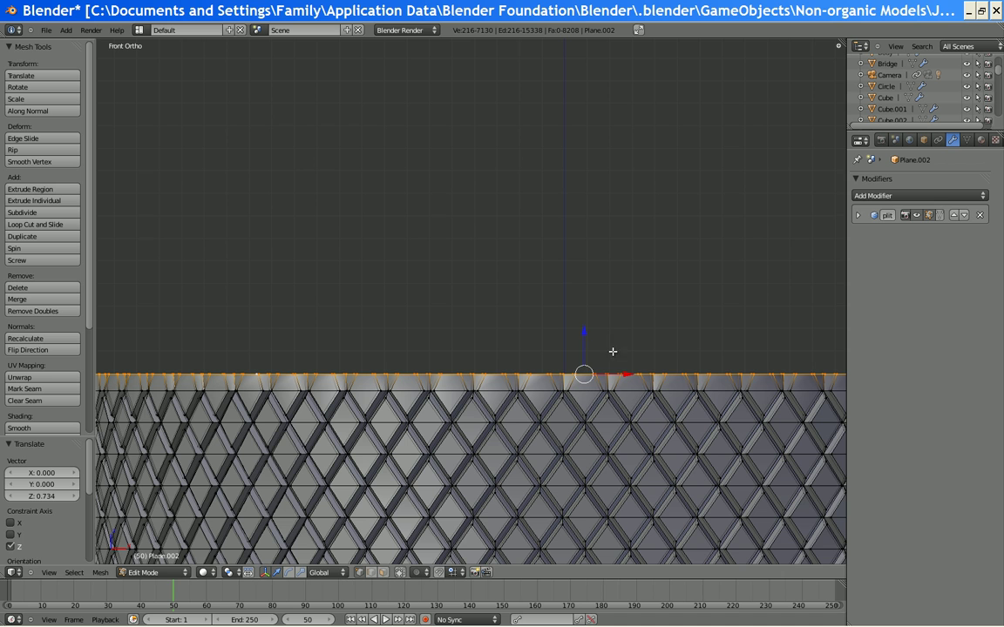
{"action": "key", "text": "s"}
{"action": "left_click", "coordinate": [720, 434]}
{"action": "scroll", "coordinate": [650, 357], "scroll_direction": "down", "scroll_amount": 2}
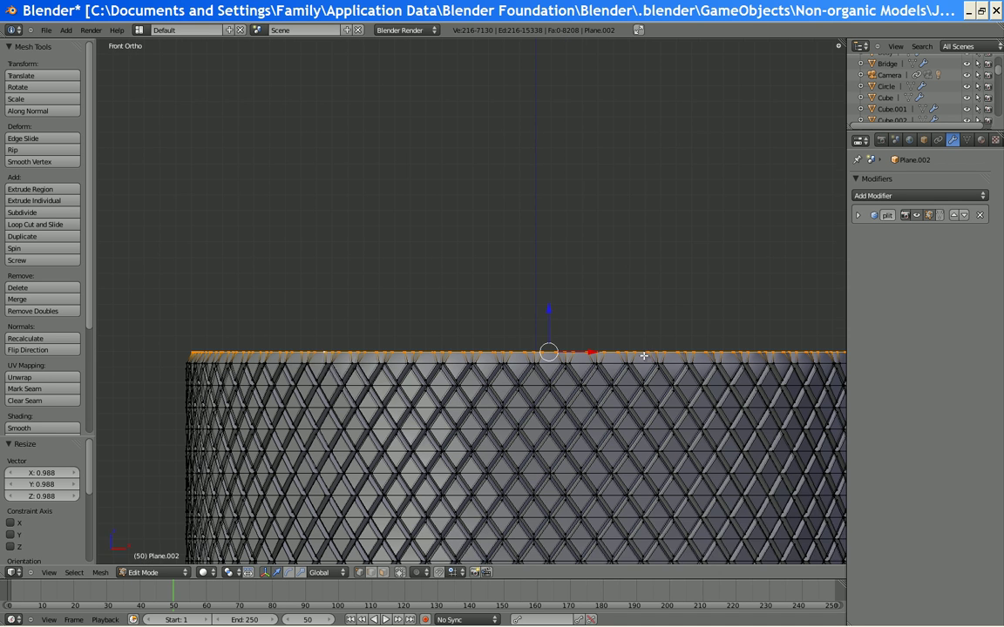
Extrude the upper rim by 1.108 along Z
{"action": "middle_click_drag", "start_coordinate": [650, 352], "coordinate": [630, 364], "text": "shift"}
{"action": "key", "text": "g"}
{"action": "key", "text": "z"}
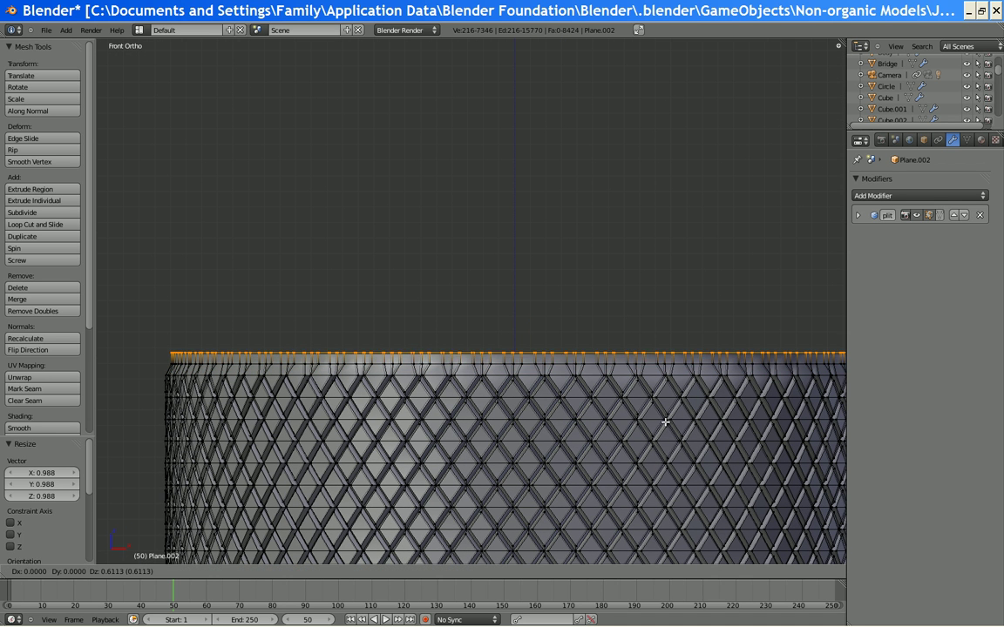
{"action": "left_click", "coordinate": [665, 417]}
Scale the extruded ring inward to about 0.05 to form the top cap and lower it by 0.382 along Z
{"action": "key", "text": "s"}
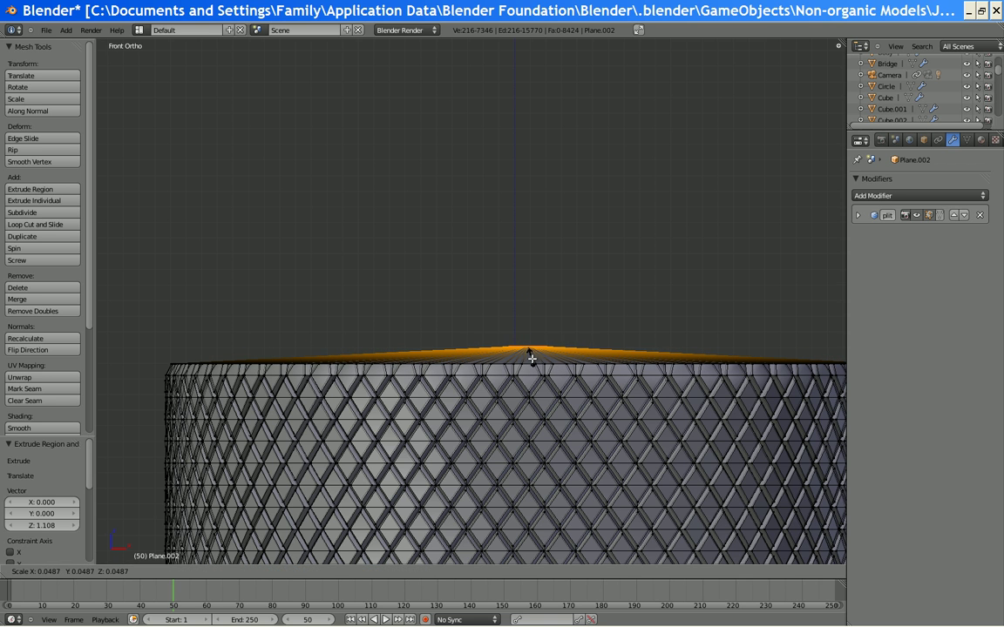
{"action": "left_click", "coordinate": [530, 354]}
{"action": "left_click_drag", "start_coordinate": [531, 299], "coordinate": [528, 305]}
{"action": "scroll", "coordinate": [477, 338], "scroll_direction": "down", "scroll_amount": 2}
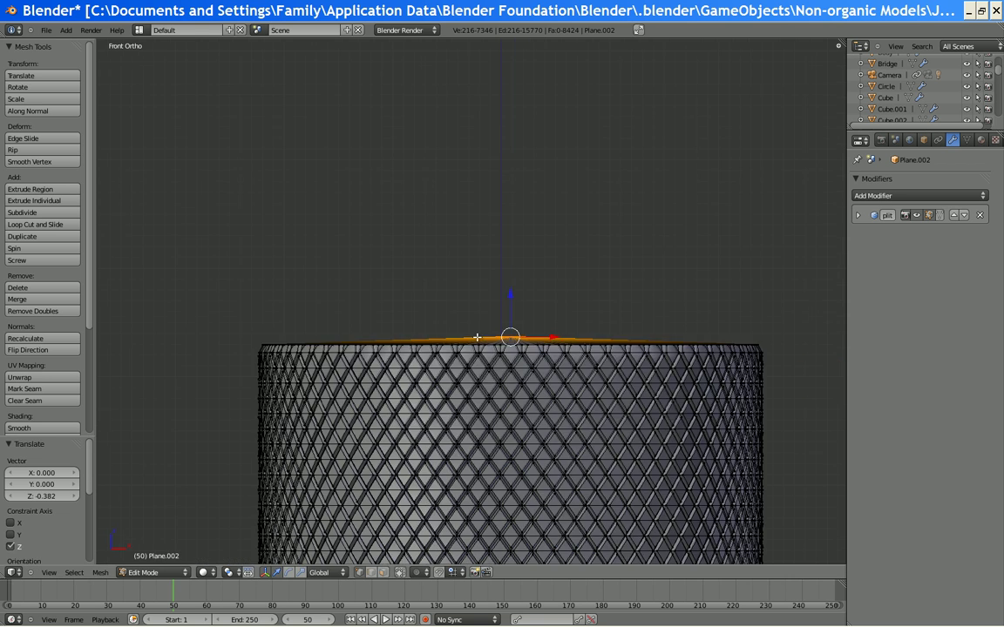
Add a centred loop cut to the top cap and raise the new loop slightly along Z
{"action": "scroll", "coordinate": [497, 390], "scroll_direction": "up", "scroll_amount": 3}
{"action": "key", "text": "ctrl+r"}
{"action": "left_click", "coordinate": [513, 361]}
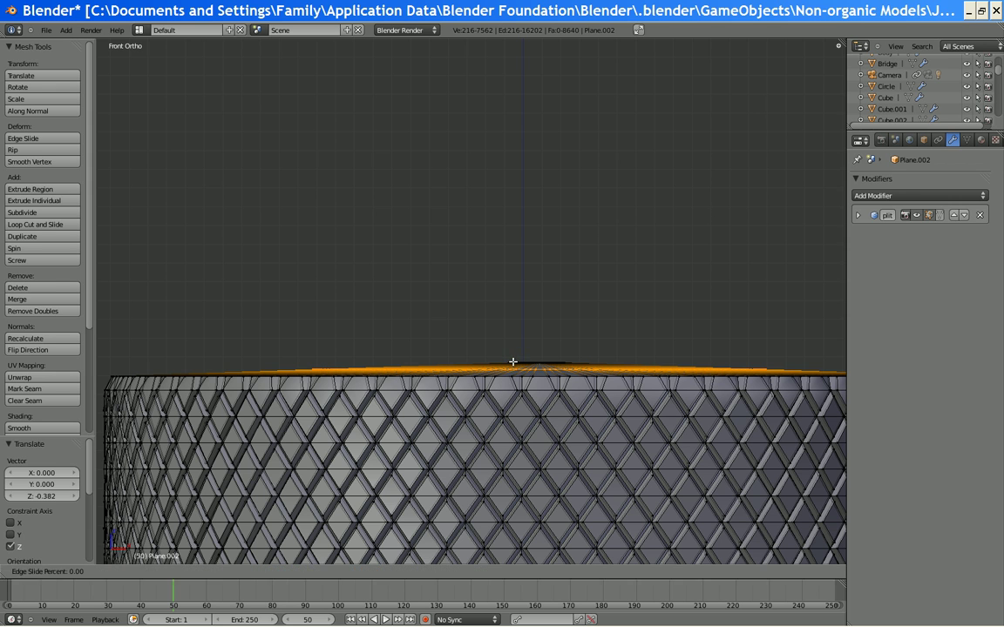
{"action": "right_click", "coordinate": [551, 332]}
{"action": "left_click_drag", "start_coordinate": [542, 325], "coordinate": [540, 324]}
Add a second centred loop cut to the cap, closer to the rim, and raise it by 0.096 along Z
{"action": "key", "text": "ctrl+r"}
{"action": "left_click", "coordinate": [529, 362]}
{"action": "left_click", "coordinate": [529, 361]}
{"action": "right_click", "coordinate": [533, 349]}
Add a third centred loop cut nearer the cap's outer edge and raise it slightly along Z
{"action": "key", "text": "ctrl+r"}
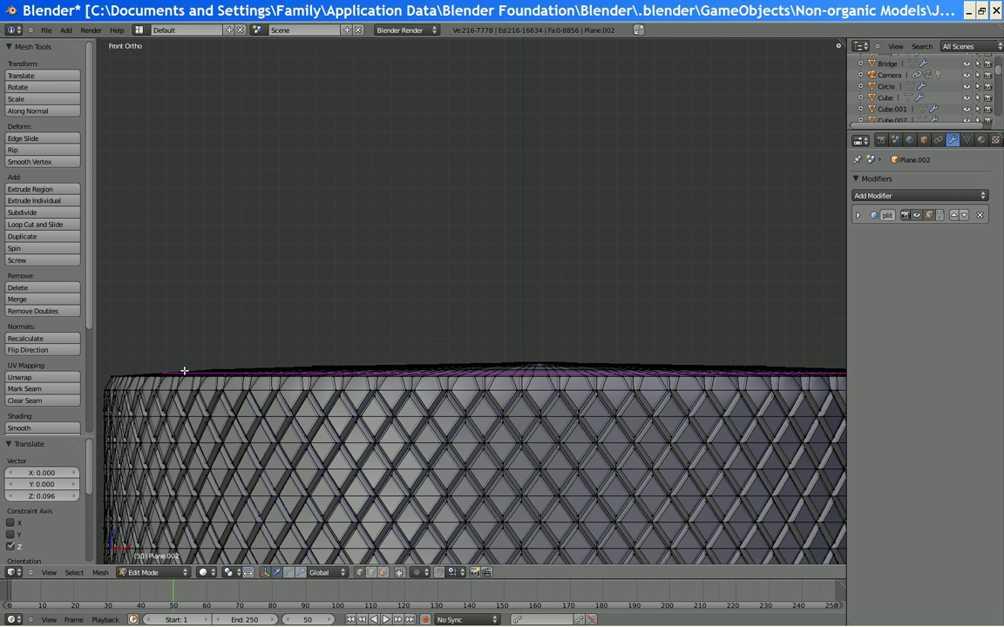
{"action": "left_click", "coordinate": [185, 366]}
{"action": "right_click", "coordinate": [185, 366]}
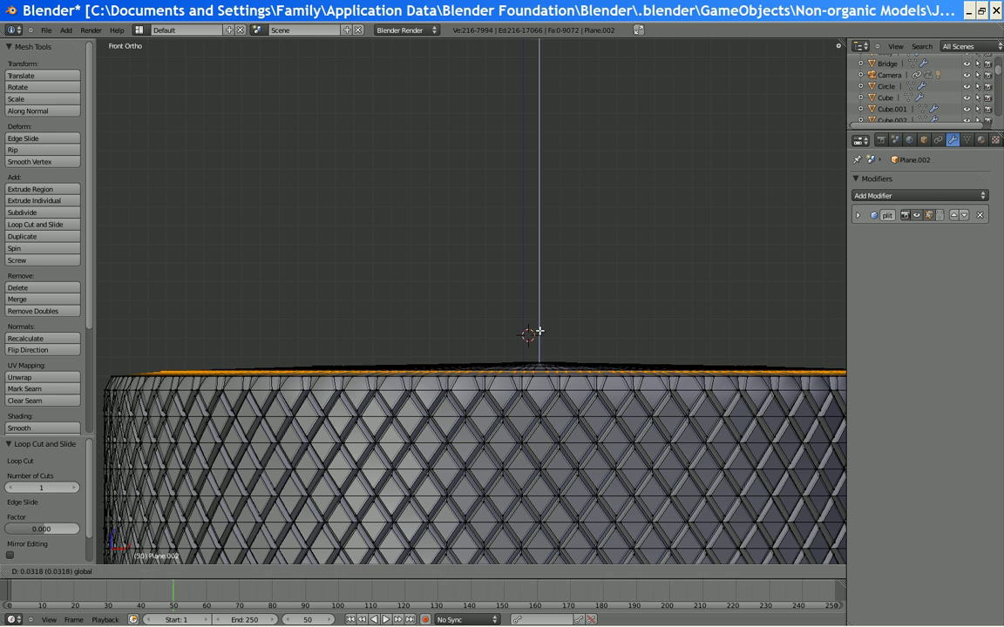
{"action": "key", "text": "ctrl+t"}
Add a fourth centred loop cut beside the cap's outer edge and raise it slightly to round the cap
{"action": "key", "text": "ctrl+r"}
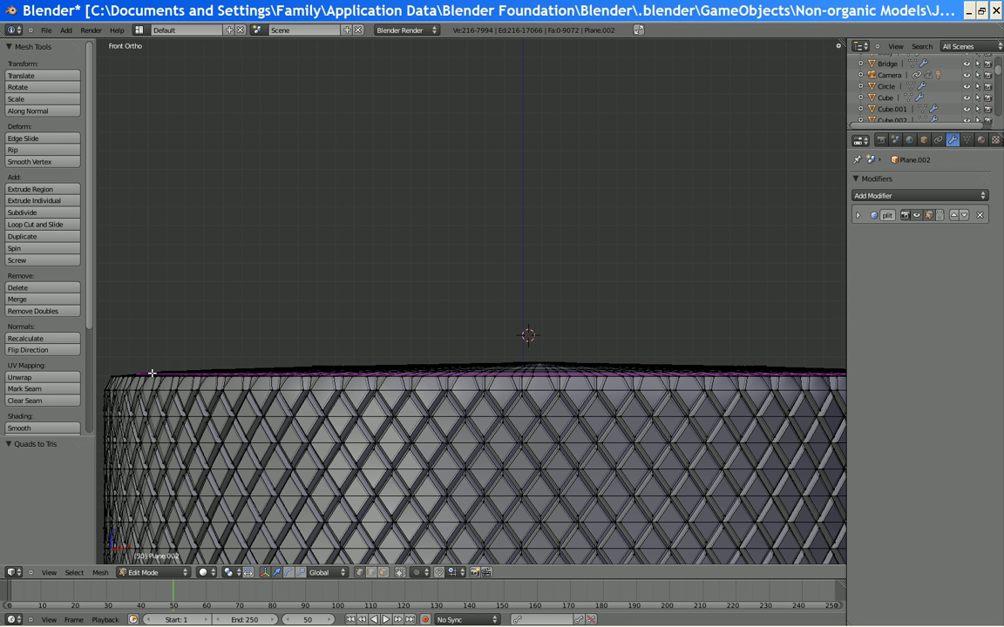
{"action": "left_click", "coordinate": [154, 372]}
{"action": "right_click", "coordinate": [154, 372]}
{"action": "left_click_drag", "start_coordinate": [536, 336], "coordinate": [534, 333]}
Leave mesh editing and examine the top cap's rounded surface and its central hole
{"action": "scroll", "coordinate": [406, 375], "scroll_direction": "down", "scroll_amount": 7}
{"action": "middle_click_drag", "start_coordinate": [423, 393], "coordinate": [374, 422]}
{"action": "scroll", "coordinate": [455, 430], "scroll_direction": "up", "scroll_amount": 3}
{"action": "scroll", "coordinate": [463, 418], "scroll_direction": "down", "scroll_amount": 2}
{"action": "key", "text": "Tab"}
{"action": "scroll", "coordinate": [463, 415], "scroll_direction": "up", "scroll_amount": 1}
{"action": "scroll", "coordinate": [428, 404], "scroll_direction": "up", "scroll_amount": 1}
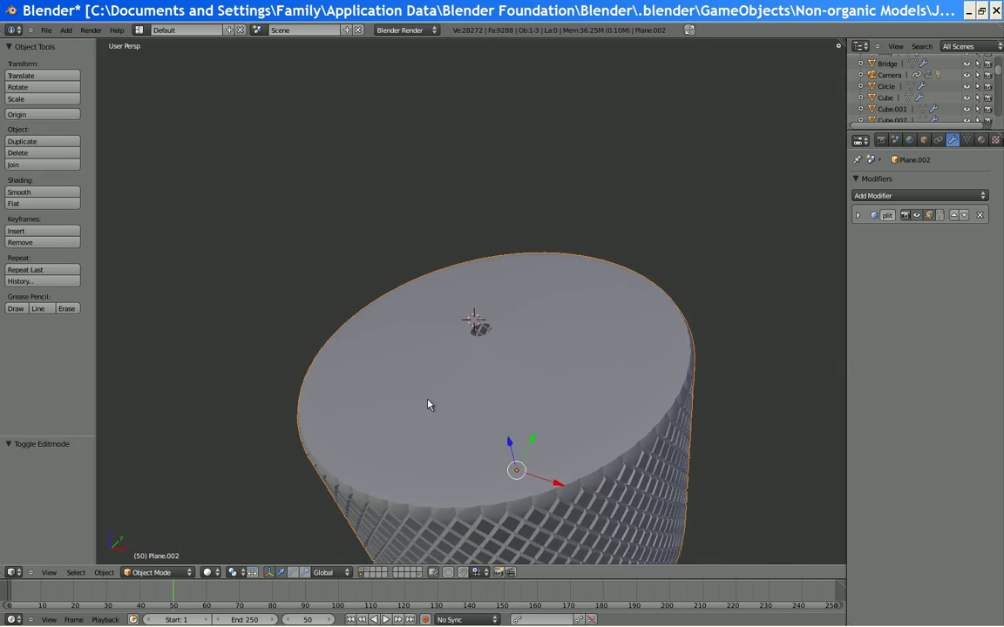
Return to mesh editing and select the ring of vertices around the top cap's central hole
{"action": "key", "text": "Tab"}
{"action": "key", "text": "z"}
{"action": "scroll", "coordinate": [462, 353], "scroll_direction": "up", "scroll_amount": 5}
{"action": "left_click", "coordinate": [400, 573]}
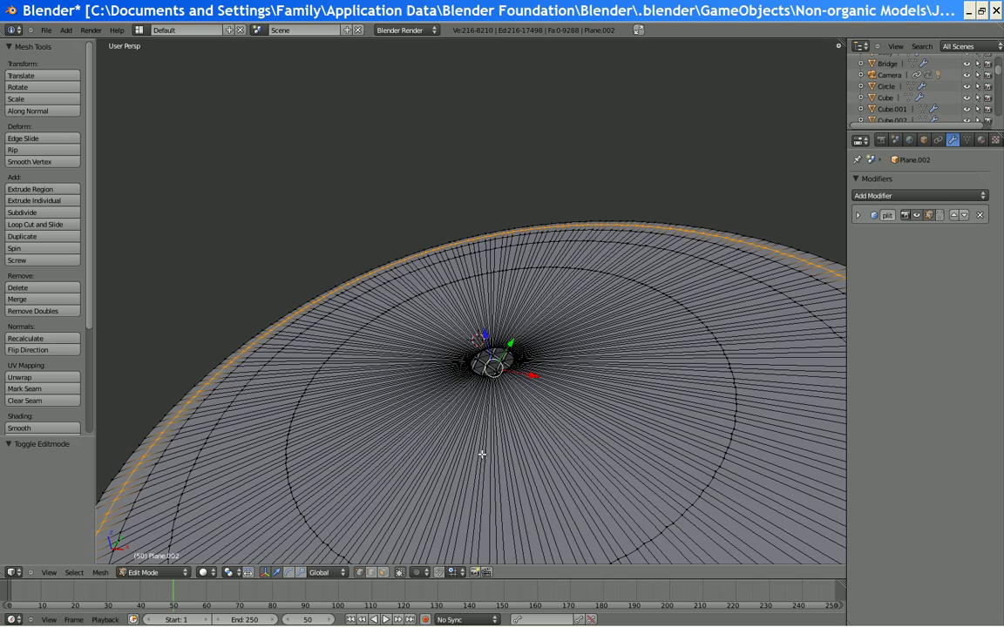
{"action": "right_click", "coordinate": [494, 374], "text": "alt"}
{"action": "right_click", "coordinate": [502, 376], "text": "alt"}
{"action": "middle_click_drag", "start_coordinate": [502, 371], "coordinate": [448, 386]}
{"action": "right_click", "coordinate": [422, 333]}
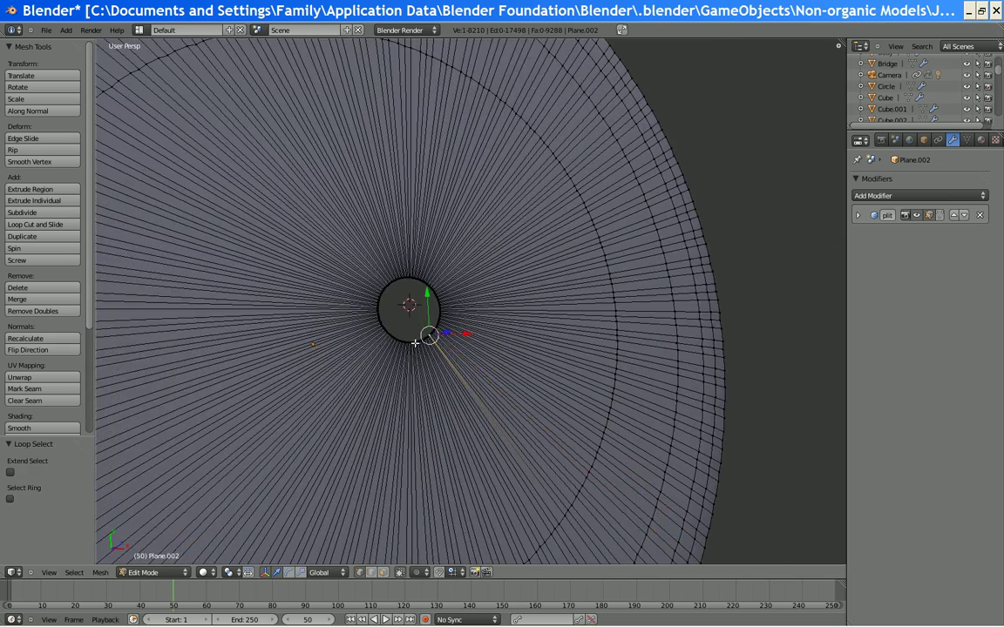
{"action": "key", "text": "b"}
{"action": "left_click_drag", "start_coordinate": [339, 254], "coordinate": [488, 404]}
Extrude the edge of the cap's central hole and scale the new ring to 0.838
{"action": "scroll", "coordinate": [488, 403], "scroll_direction": "up", "scroll_amount": 3}
{"action": "middle_click_drag", "start_coordinate": [488, 404], "coordinate": [435, 423]}
{"action": "key", "text": "e"}
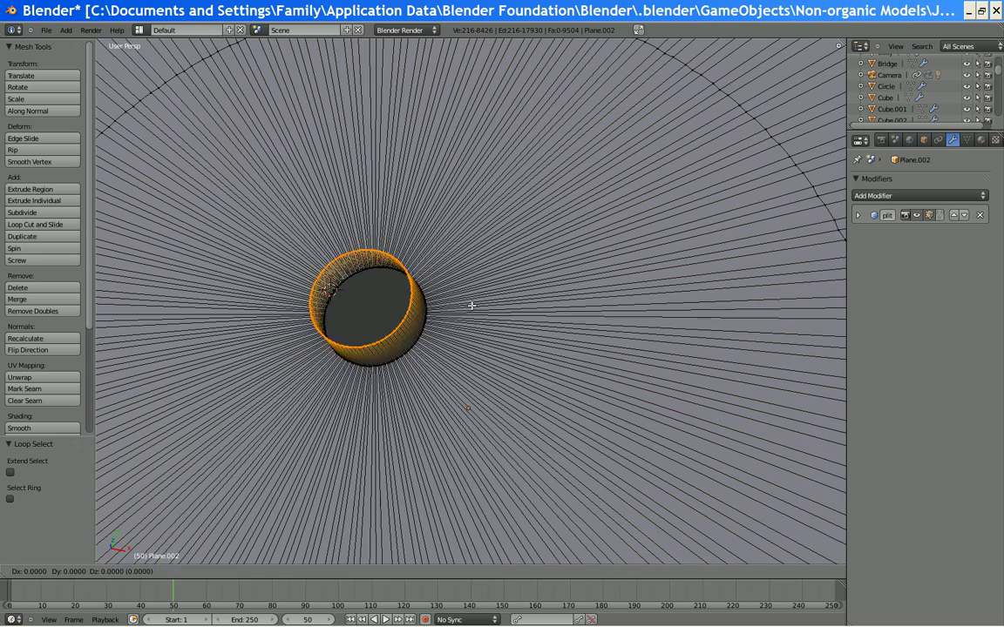
{"action": "left_click", "coordinate": [517, 309]}
{"action": "key", "text": "s"}
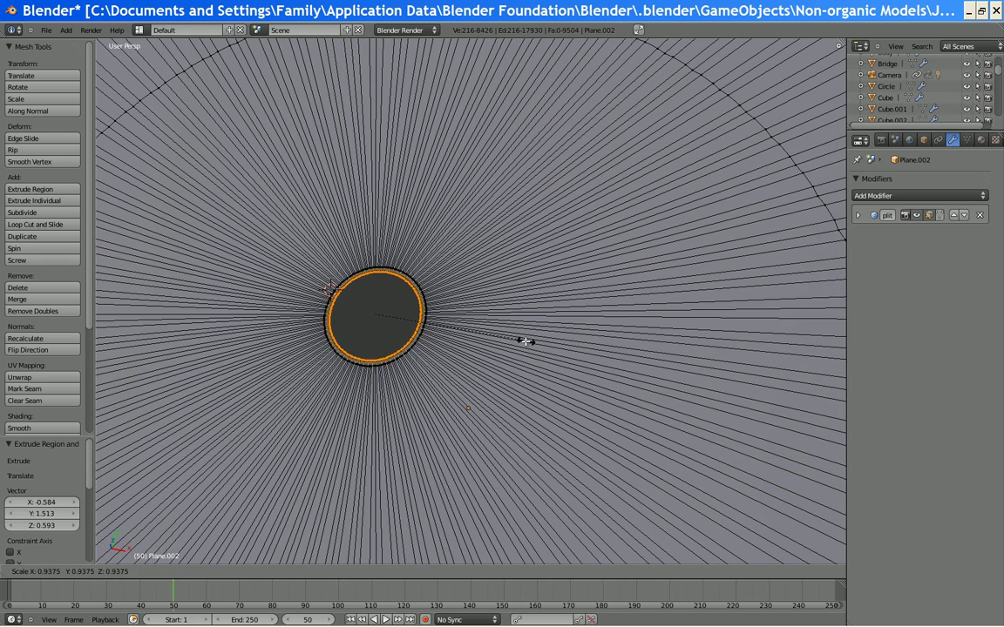
{"action": "left_click", "coordinate": [524, 341]}
Merge the inner ring's vertices at center to close the hole in the top cap
{"action": "key", "text": "w"}
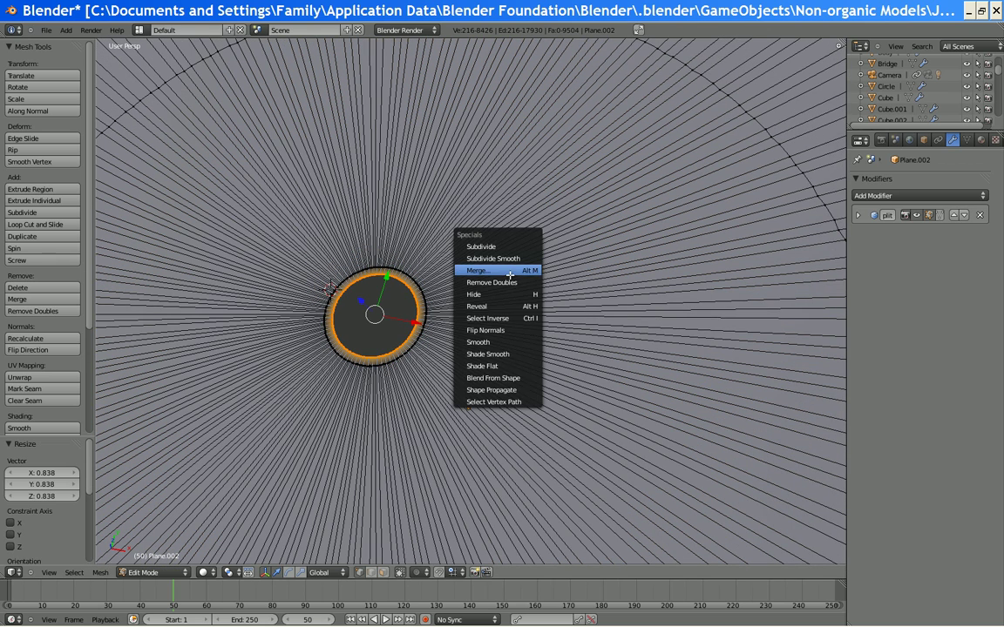
{"action": "left_click", "coordinate": [510, 273]}
{"action": "left_click", "coordinate": [511, 272]}
{"action": "scroll", "coordinate": [155, 422], "scroll_direction": "down", "scroll_amount": 1}
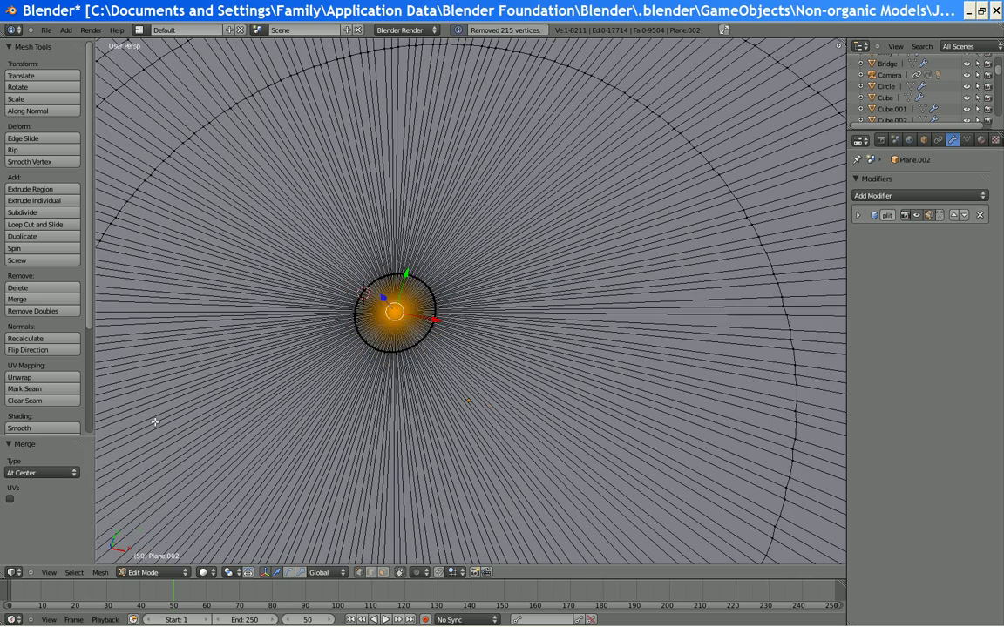
Select the edge loop around the cylinder's outermost lower rim
{"action": "left_click", "coordinate": [105, 579]}
{"action": "scroll", "coordinate": [435, 375], "scroll_direction": "down", "scroll_amount": 10}
{"action": "middle_click_drag", "start_coordinate": [452, 424], "coordinate": [478, 204]}
{"action": "scroll", "coordinate": [440, 379], "scroll_direction": "up", "scroll_amount": 3}
{"action": "middle_click_drag", "start_coordinate": [441, 379], "coordinate": [463, 298]}
{"action": "scroll", "coordinate": [463, 244], "scroll_direction": "down", "scroll_amount": 3}
{"action": "scroll", "coordinate": [455, 349], "scroll_direction": "up", "scroll_amount": 5}
{"action": "scroll", "coordinate": [464, 298], "scroll_direction": "up", "scroll_amount": 1}
{"action": "right_click", "coordinate": [467, 252], "text": "alt"}
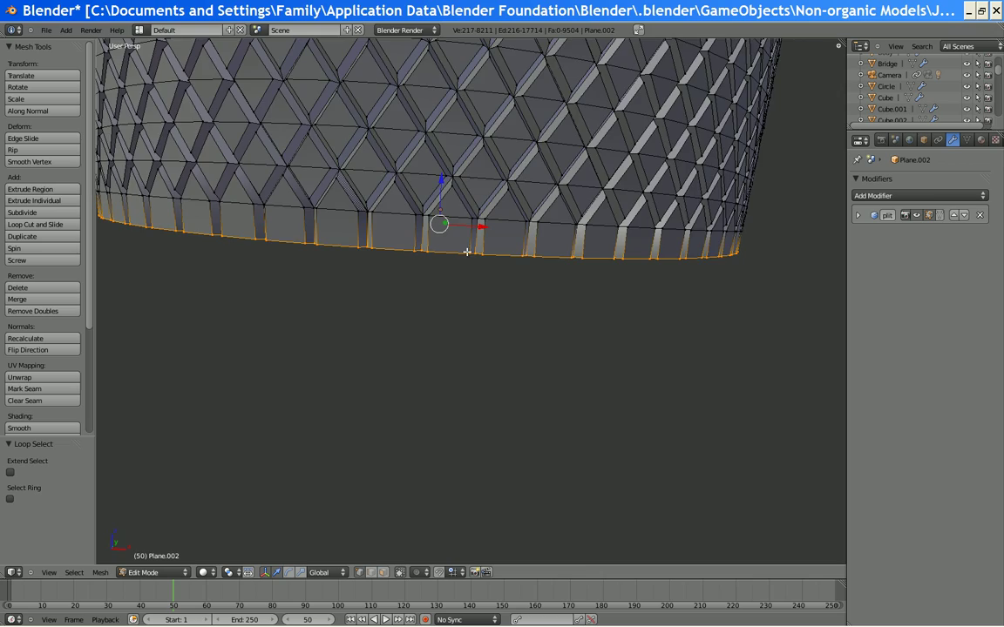
Examine the selected lower rim from the front and the cylinder's open underside from below
{"action": "key", "text": "KP_1"}
{"action": "scroll", "coordinate": [462, 309], "scroll_direction": "down", "scroll_amount": 4}
{"action": "scroll", "coordinate": [462, 310], "scroll_direction": "up", "scroll_amount": 2}
{"action": "middle_click_drag", "start_coordinate": [496, 370], "coordinate": [556, 460], "text": "shift"}
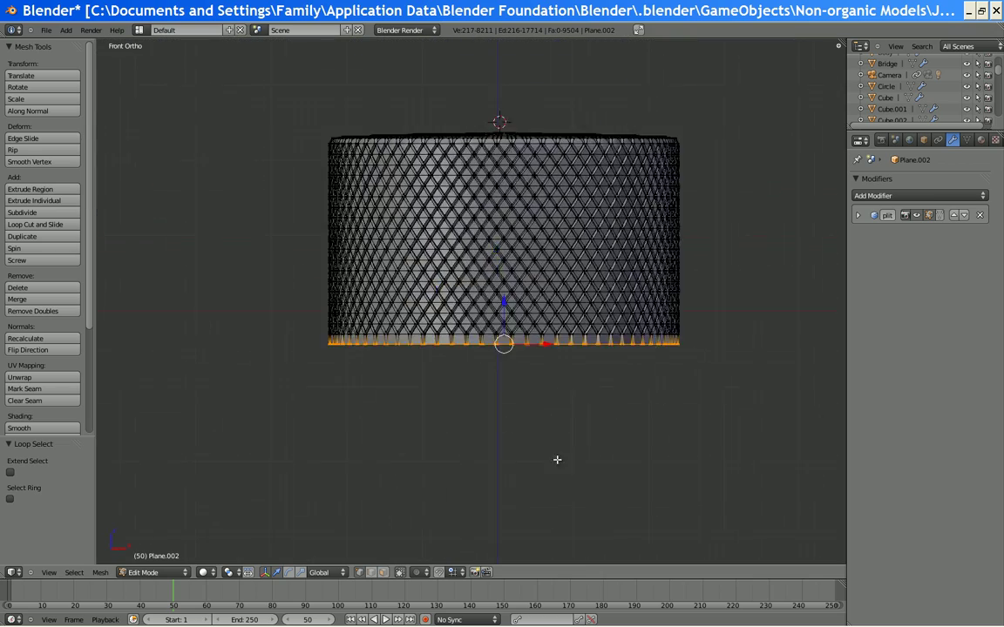
{"action": "scroll", "coordinate": [473, 353], "scroll_direction": "down", "scroll_amount": 4}
{"action": "middle_click_drag", "start_coordinate": [472, 353], "coordinate": [473, 203]}
{"action": "scroll", "coordinate": [430, 354], "scroll_direction": "up", "scroll_amount": 6}
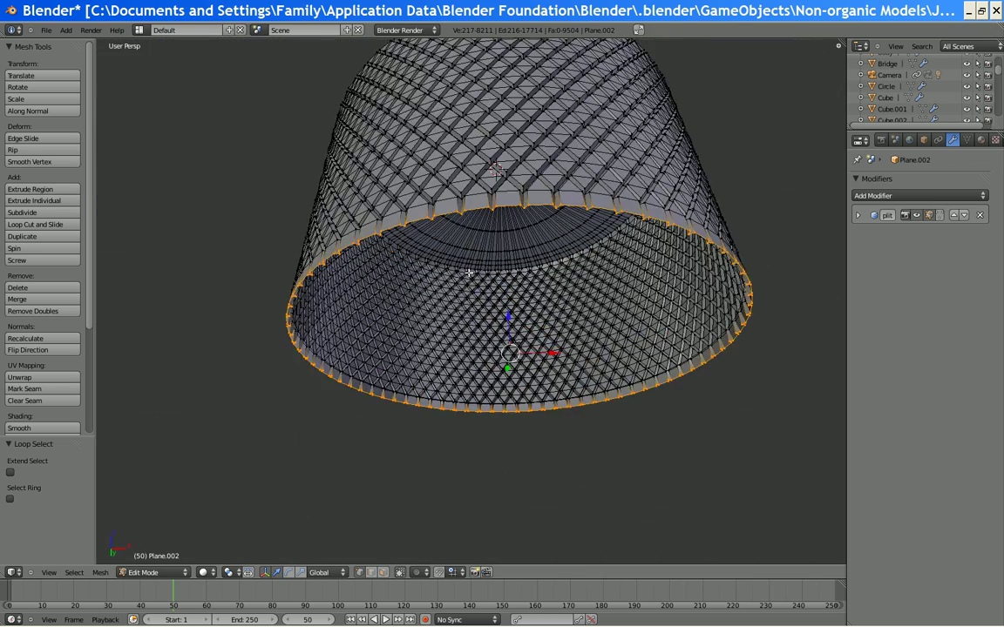
Select the edge loop around the cylinder's lowest rim and scale it to 0.878
{"action": "middle_click_drag", "start_coordinate": [492, 362], "coordinate": [501, 388]}
{"action": "right_click", "coordinate": [558, 329], "text": "alt"}
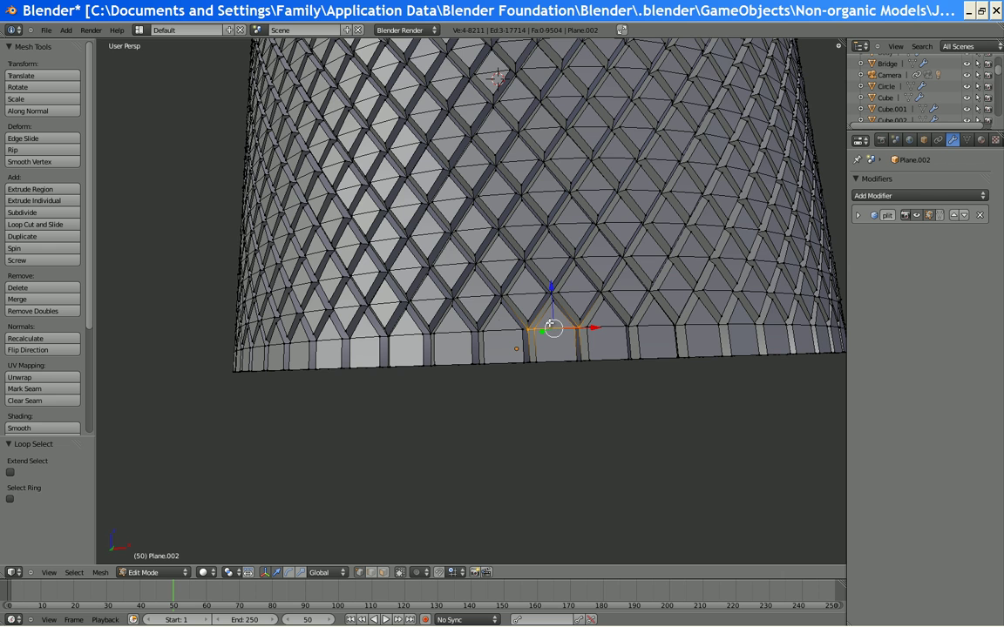
{"action": "key", "text": "KP_1"}
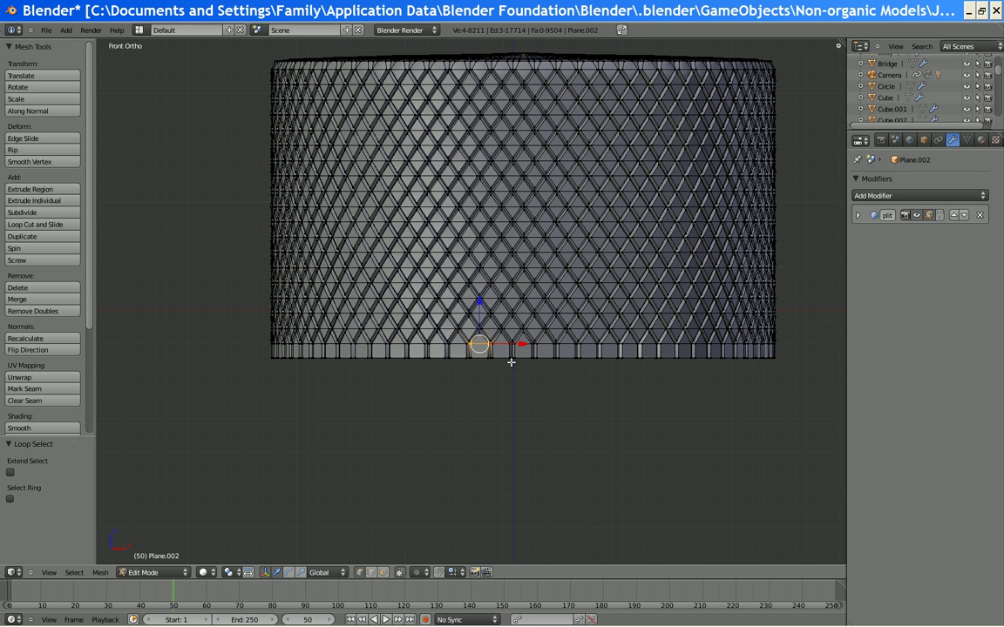
{"action": "right_click", "coordinate": [522, 359], "text": "alt"}
{"action": "scroll", "coordinate": [549, 392], "scroll_direction": "up", "scroll_amount": 3, "text": "shift"}
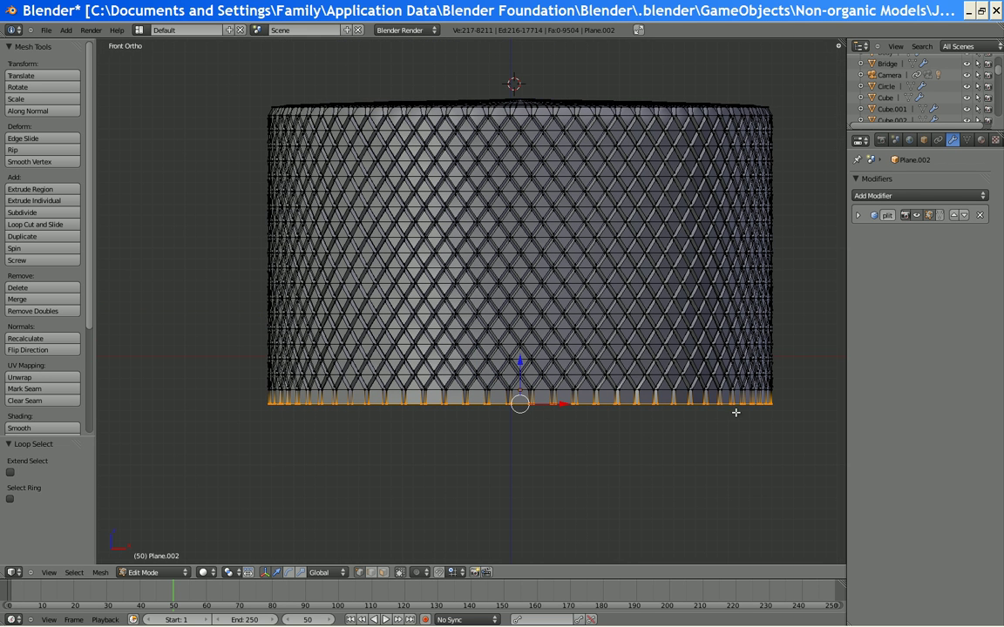
{"action": "key", "text": "s"}
{"action": "left_click", "coordinate": [538, 368]}
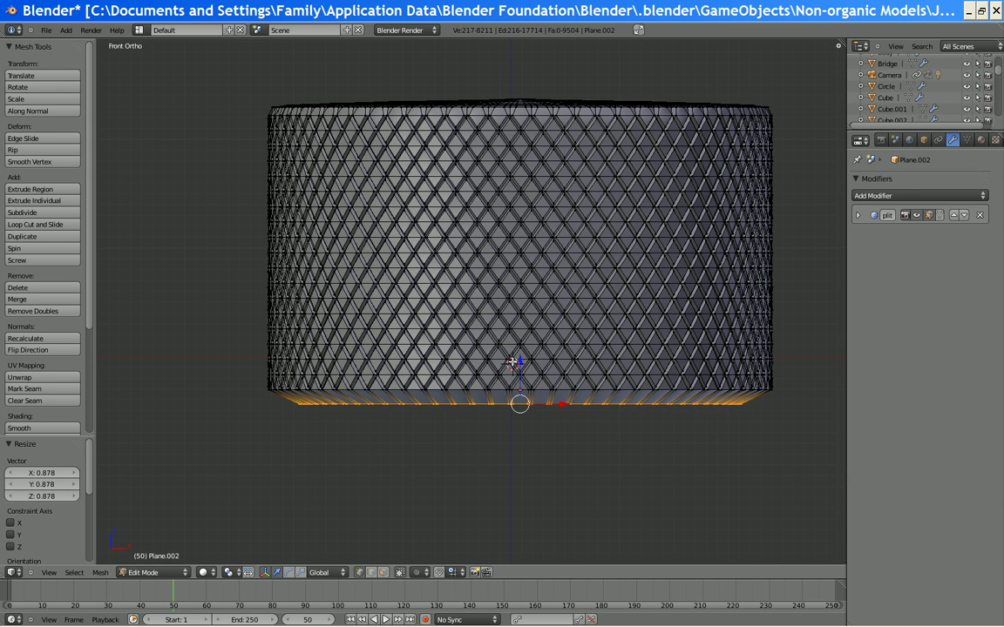
Raise the lower rim loop along Z close to the knurling and scale it by 1.099
{"action": "key", "text": "g"}
{"action": "key", "text": "z"}
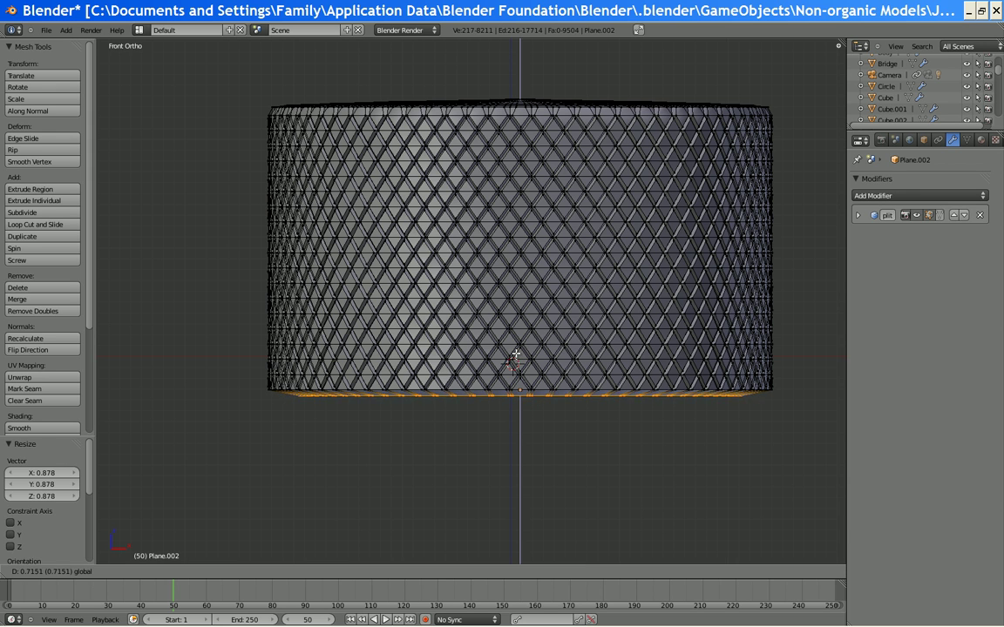
{"action": "left_click", "coordinate": [514, 352]}
{"action": "key", "text": "s"}
{"action": "left_click", "coordinate": [679, 420]}
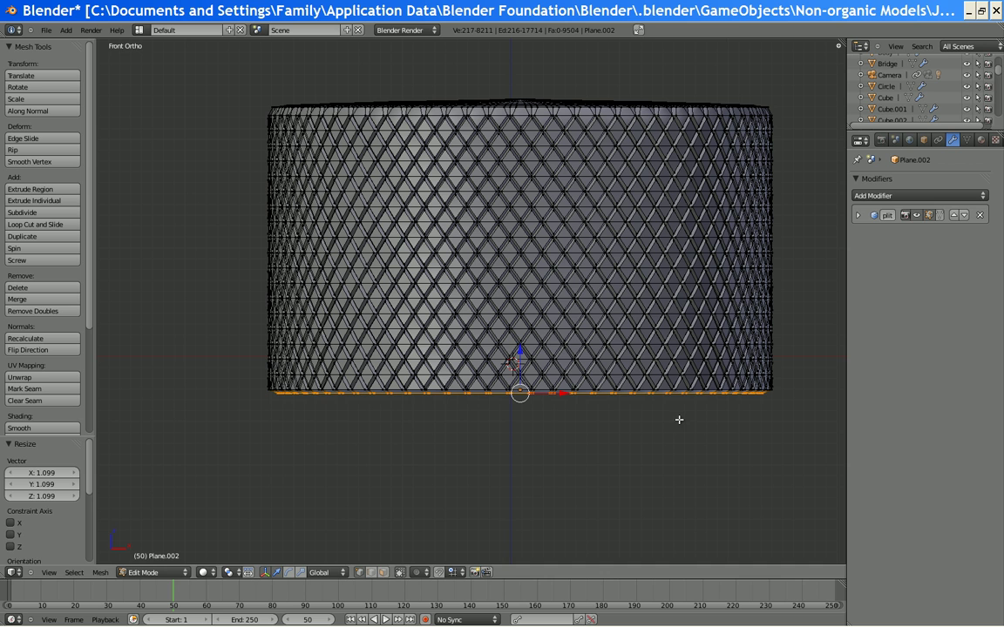
Extrude the lower rim 0.55 downward along Z and scale the new ring to about 0.302
{"action": "key", "text": "e"}
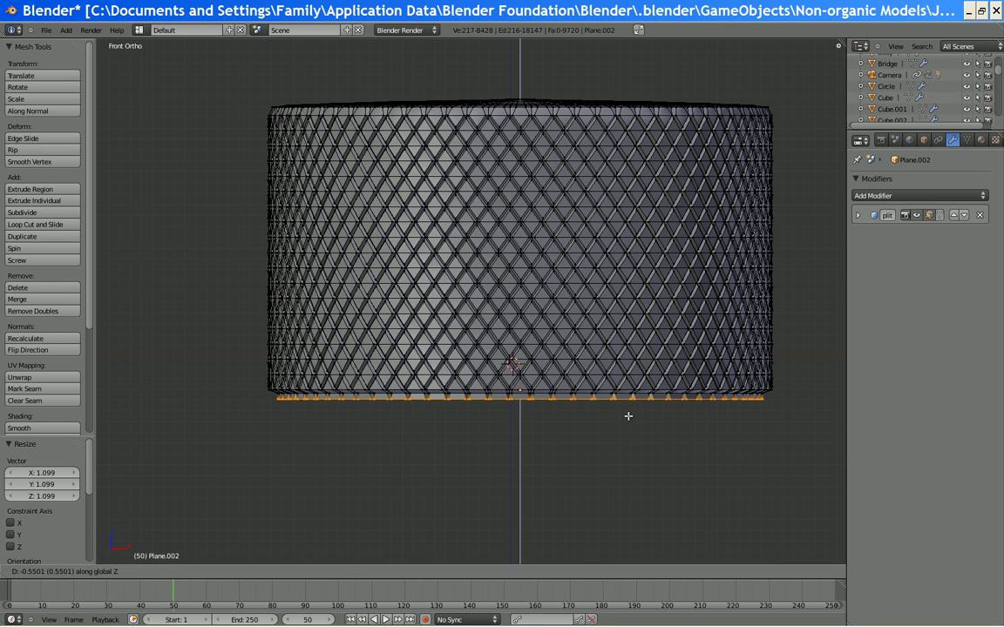
{"action": "left_click", "coordinate": [628, 416]}
{"action": "key", "text": "s"}
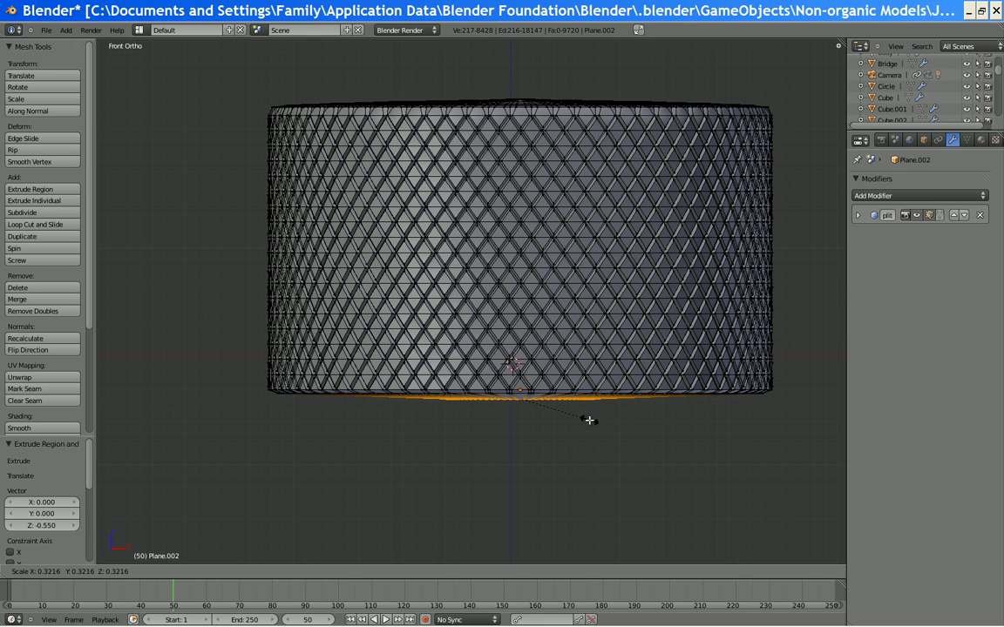
{"action": "left_click", "coordinate": [589, 420]}
{"action": "scroll", "coordinate": [547, 386], "scroll_direction": "down", "scroll_amount": 4}
{"action": "scroll", "coordinate": [495, 416], "scroll_direction": "up", "scroll_amount": 2}
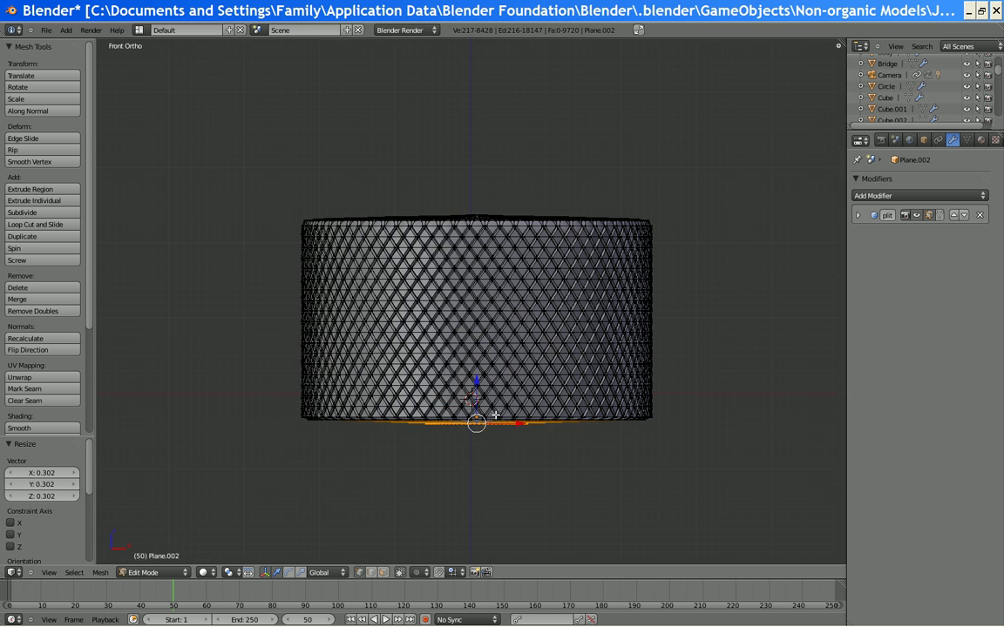
Extrude the small bottom ring downward into a short neck and widen the whole neck by about 1.42 with Z locked
{"action": "key", "text": "e"}
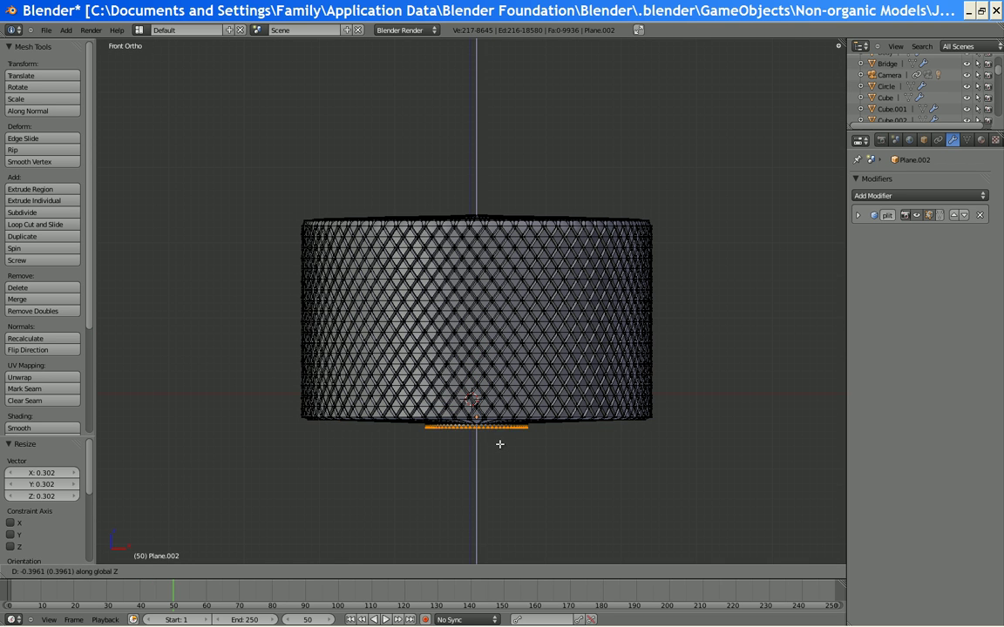
{"action": "left_click", "coordinate": [498, 449]}
{"action": "key", "text": "ctrl+KP_Add"}
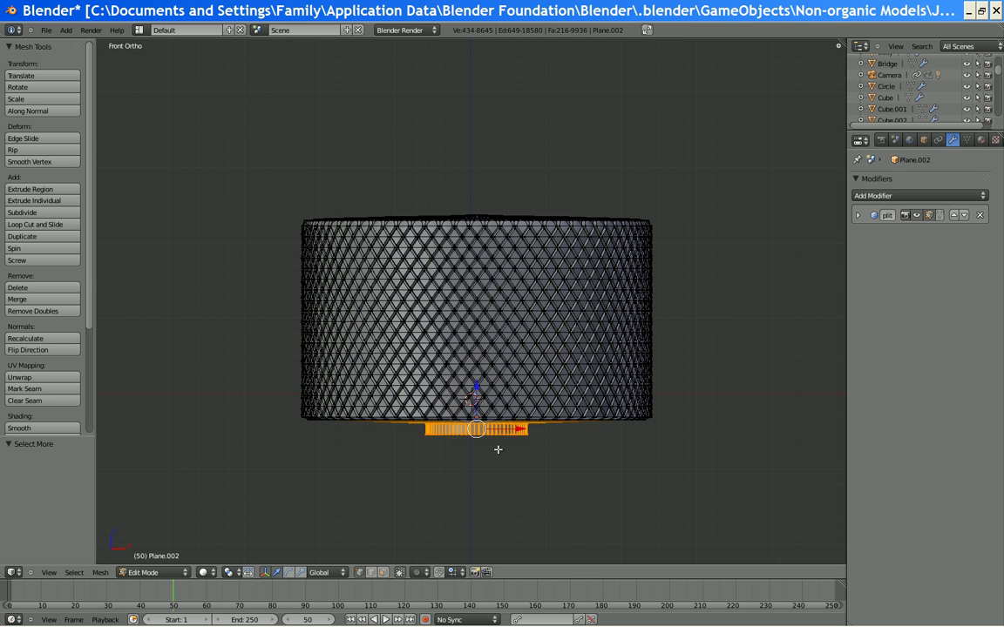
{"action": "key", "text": "s"}
{"action": "key", "text": "shift+z"}
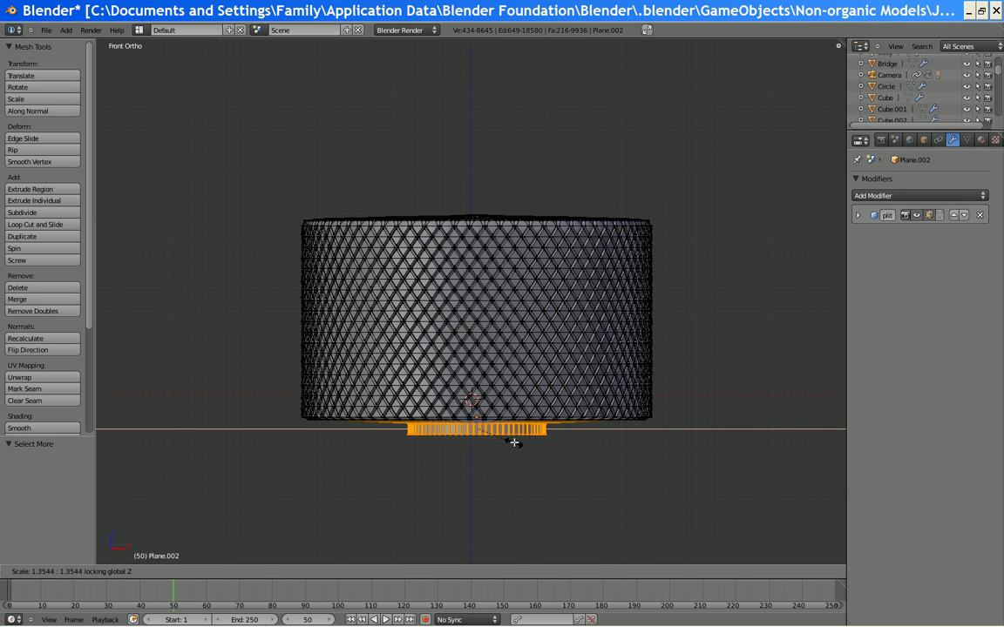
{"action": "left_click", "coordinate": [518, 440]}
Switch to Object Mode and apply smooth shading to the knurled knob
{"action": "scroll", "coordinate": [415, 370], "scroll_direction": "down", "scroll_amount": 3}
{"action": "middle_click_drag", "start_coordinate": [415, 369], "coordinate": [466, 426]}
{"action": "scroll", "coordinate": [348, 329], "scroll_direction": "up", "scroll_amount": 10}
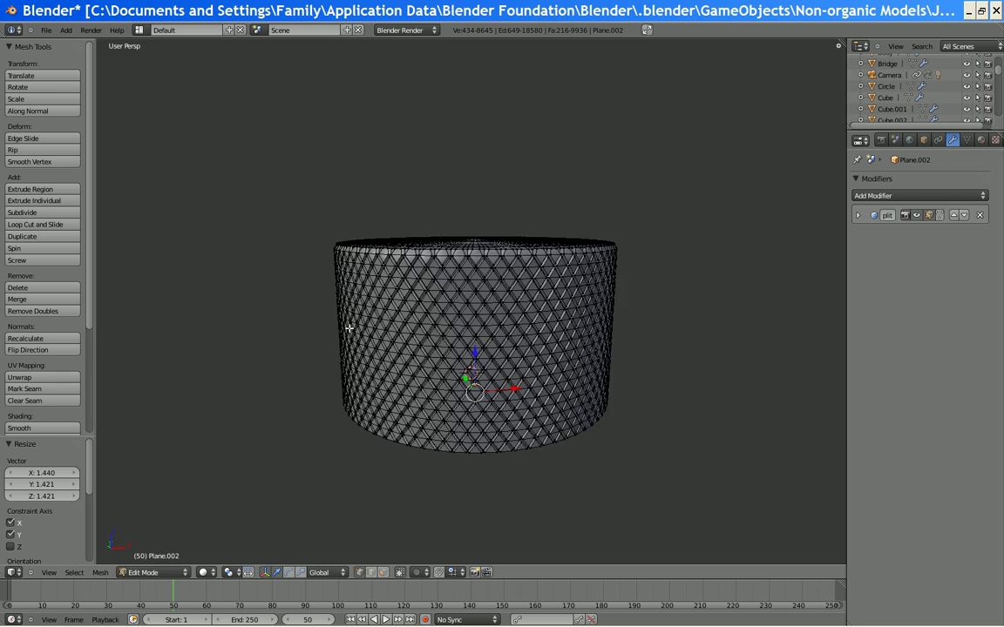
{"action": "scroll", "coordinate": [448, 409], "scroll_direction": "down", "scroll_amount": 4}
{"action": "left_click", "coordinate": [164, 572]}
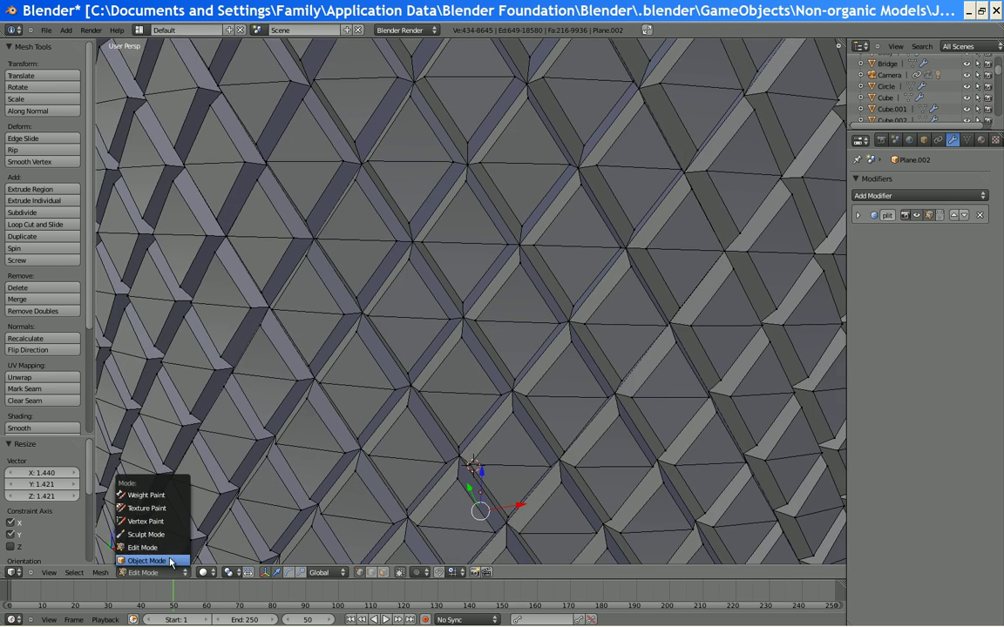
{"action": "left_click", "coordinate": [169, 561]}
{"action": "scroll", "coordinate": [454, 375], "scroll_direction": "down", "scroll_amount": 7}
{"action": "middle_click_drag", "start_coordinate": [451, 330], "coordinate": [347, 346]}
{"action": "scroll", "coordinate": [473, 430], "scroll_direction": "up", "scroll_amount": 3}
{"action": "scroll", "coordinate": [399, 340], "scroll_direction": "up", "scroll_amount": 3}
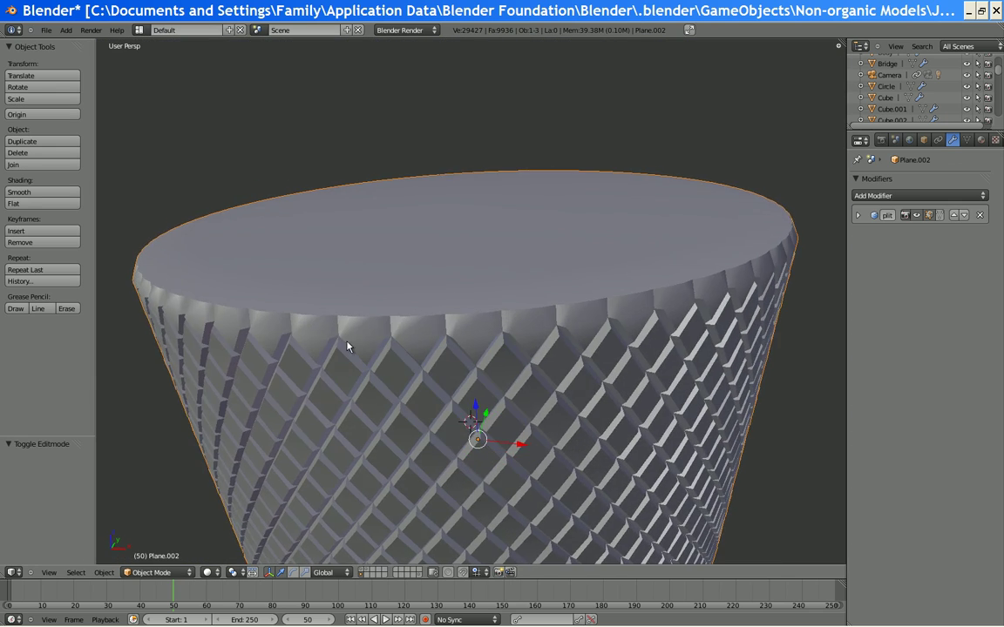
{"action": "left_click", "coordinate": [39, 192]}
{"action": "scroll", "coordinate": [495, 354], "scroll_direction": "up", "scroll_amount": 3}
{"action": "scroll", "coordinate": [501, 356], "scroll_direction": "down", "scroll_amount": 5}
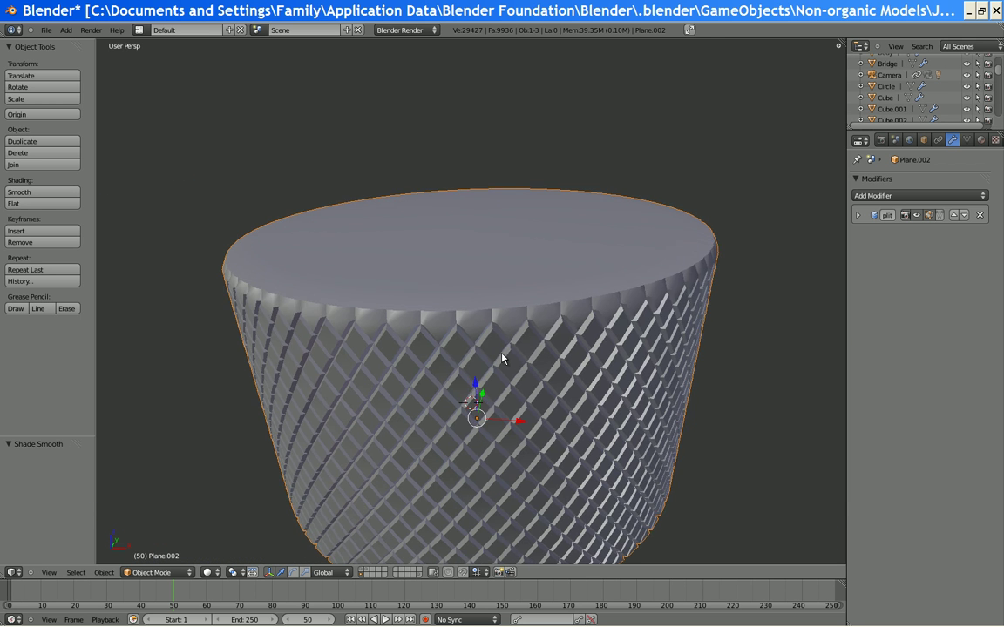
Select the edge loop around the top cap's outer rim and smooth its vertices with 100 iterations plus one further pass
{"action": "mouse_move", "coordinate": [502, 358]}
{"action": "middle_mouse_down"}
{"action": "mouse_move", "coordinate": [522, 388]}
{"action": "mouse_move", "coordinate": [487, 408]}
{"action": "mouse_move", "coordinate": [504, 370]}
{"action": "middle_mouse_up"}
{"action": "scroll", "coordinate": [503, 371], "scroll_direction": "up", "scroll_amount": 3}
{"action": "scroll", "coordinate": [497, 373], "scroll_direction": "down", "scroll_amount": 2}
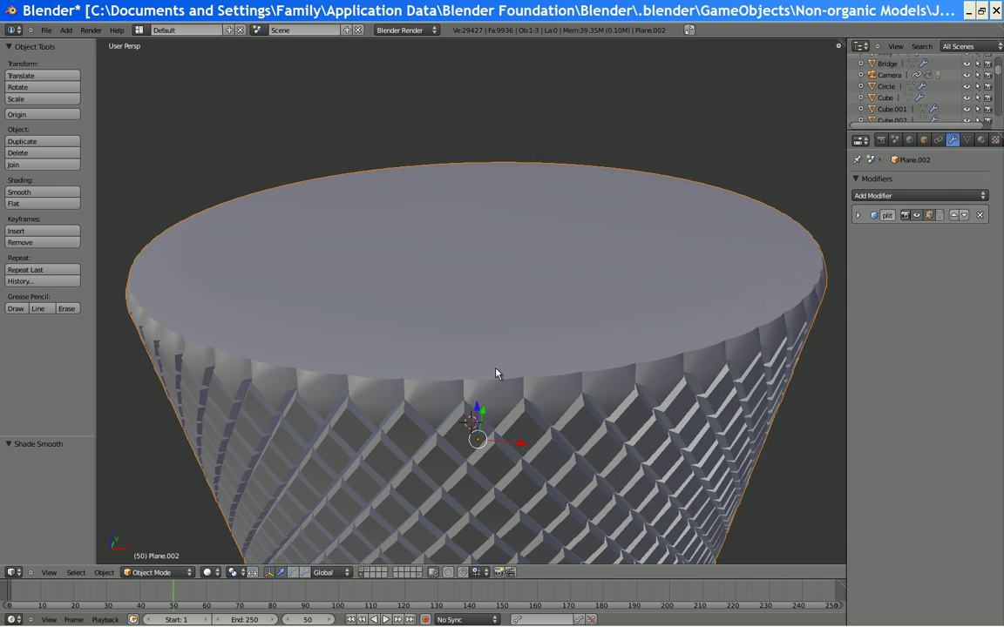
{"action": "key", "text": "Tab"}
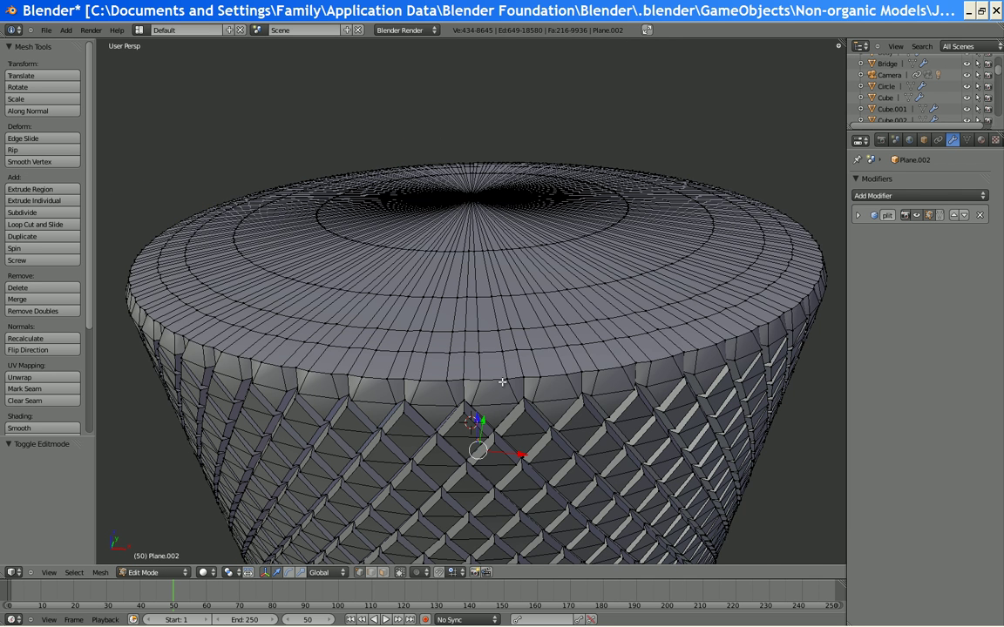
{"action": "right_click", "coordinate": [499, 376], "text": "alt"}
{"action": "key", "text": "w"}
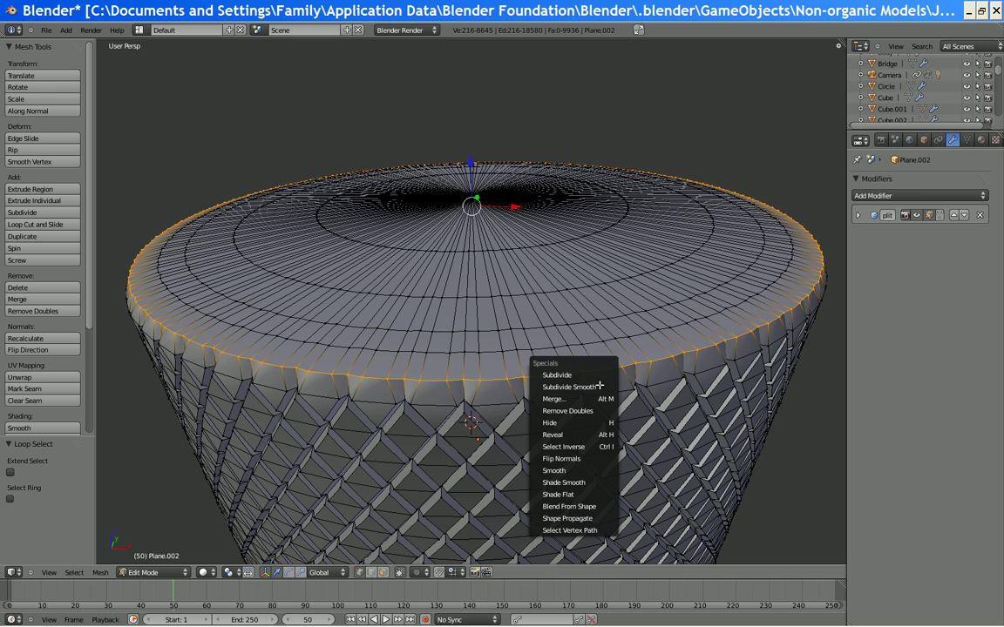
{"action": "left_click", "coordinate": [575, 470]}
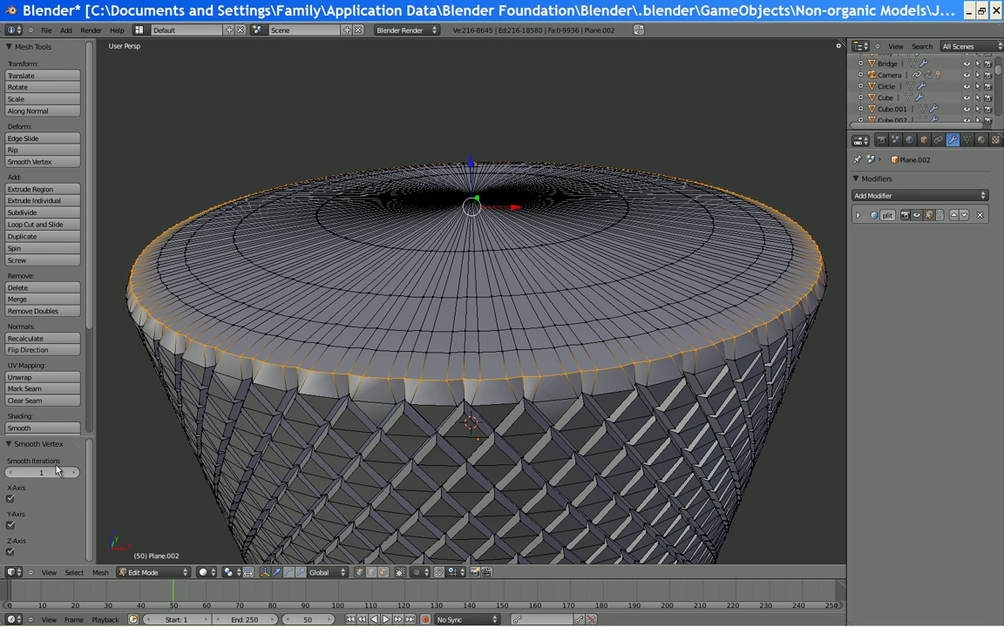
{"action": "left_click_drag", "start_coordinate": [54, 476], "coordinate": [75, 476]}
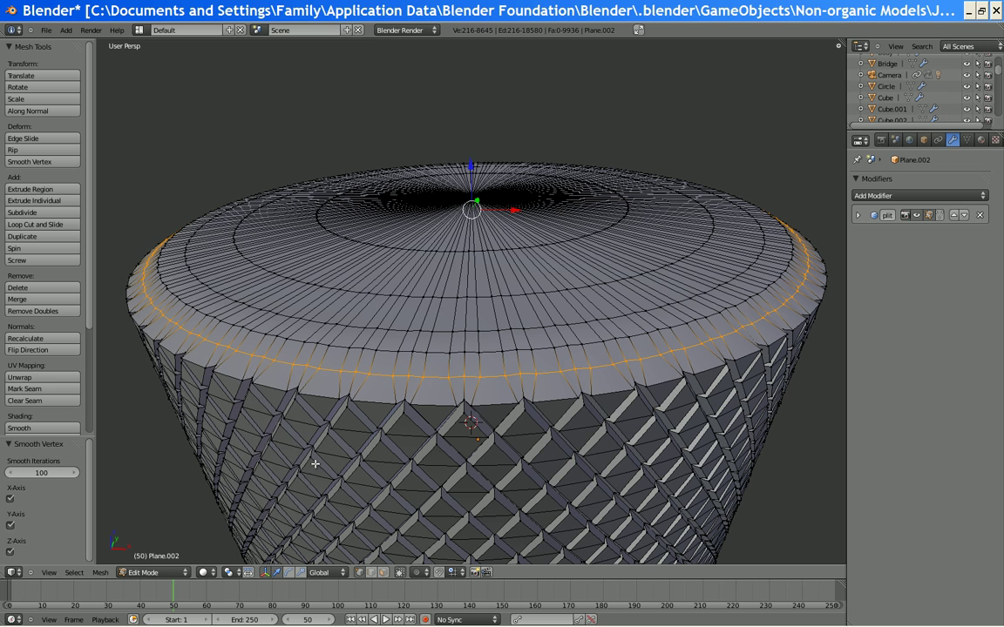
{"action": "key", "text": "w"}
{"action": "left_click", "coordinate": [290, 460]}
Scale the smoothed rim loop slightly outward from the front view and check the cap's shading in Object Mode
{"action": "key", "text": "KP_1"}
{"action": "middle_click_drag", "start_coordinate": [542, 303], "coordinate": [558, 445], "text": "shift"}
{"action": "scroll", "coordinate": [557, 442], "scroll_direction": "up", "scroll_amount": 4}
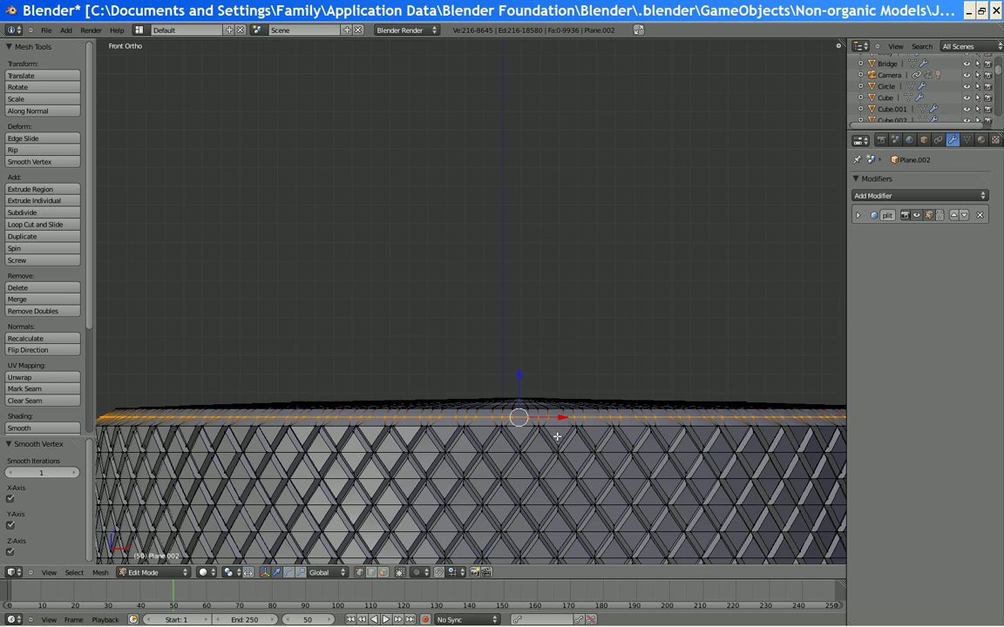
{"action": "scroll", "coordinate": [597, 430], "scroll_direction": "down", "scroll_amount": 1}
{"action": "key", "text": "s"}
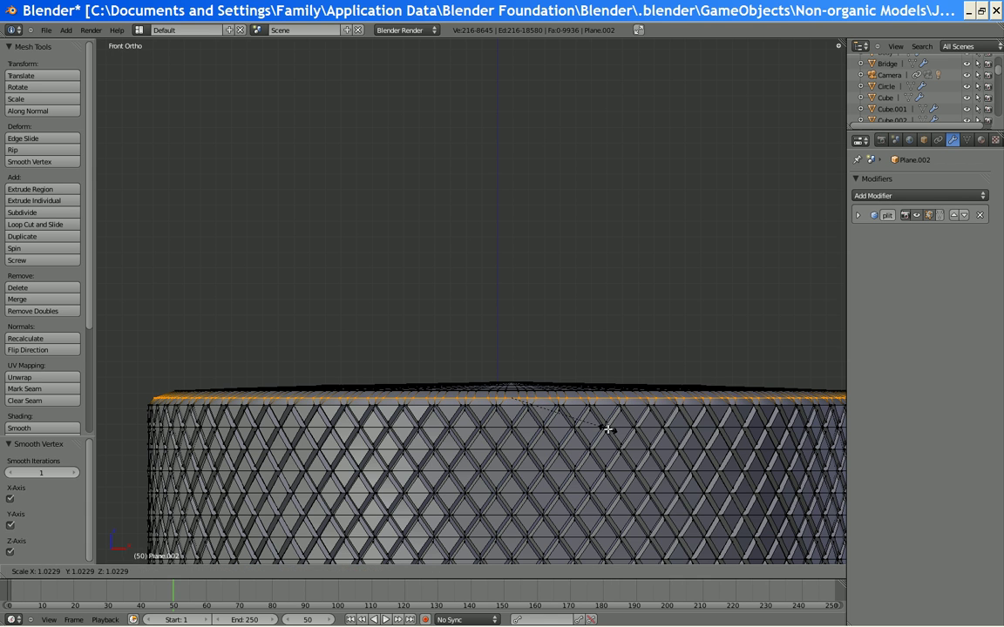
{"action": "left_click", "coordinate": [585, 427]}
{"action": "key", "text": "Tab"}
{"action": "scroll", "coordinate": [463, 336], "scroll_direction": "down", "scroll_amount": 4}
{"action": "middle_click_drag", "start_coordinate": [464, 336], "coordinate": [466, 366]}
{"action": "scroll", "coordinate": [469, 374], "scroll_direction": "down", "scroll_amount": 1}
{"action": "scroll", "coordinate": [469, 373], "scroll_direction": "up", "scroll_amount": 1}
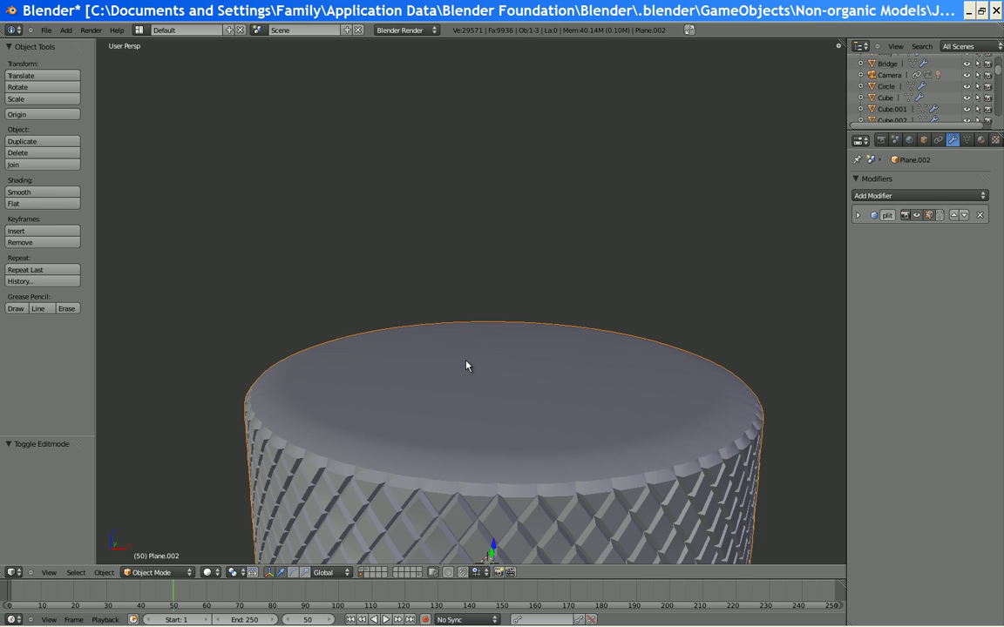
Lower the top rim's selected edge loop by 0.318 along Z in Edit Mode
{"action": "key", "text": "Tab"}
{"action": "key", "text": "KP_1"}
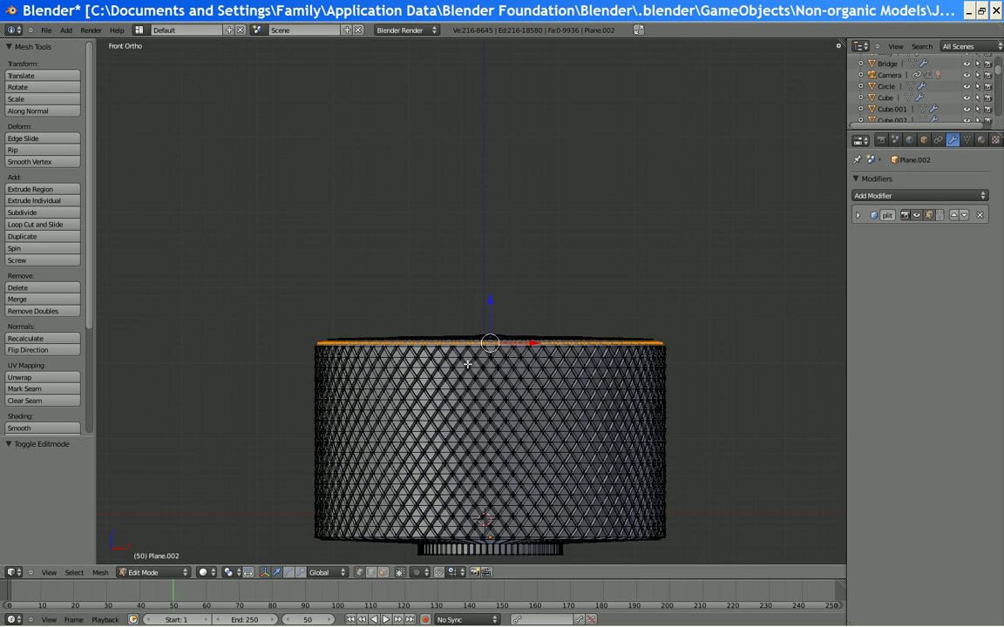
{"action": "scroll", "coordinate": [459, 395], "scroll_direction": "up", "scroll_amount": 2}
{"action": "scroll", "coordinate": [459, 396], "scroll_direction": "up", "scroll_amount": 2}
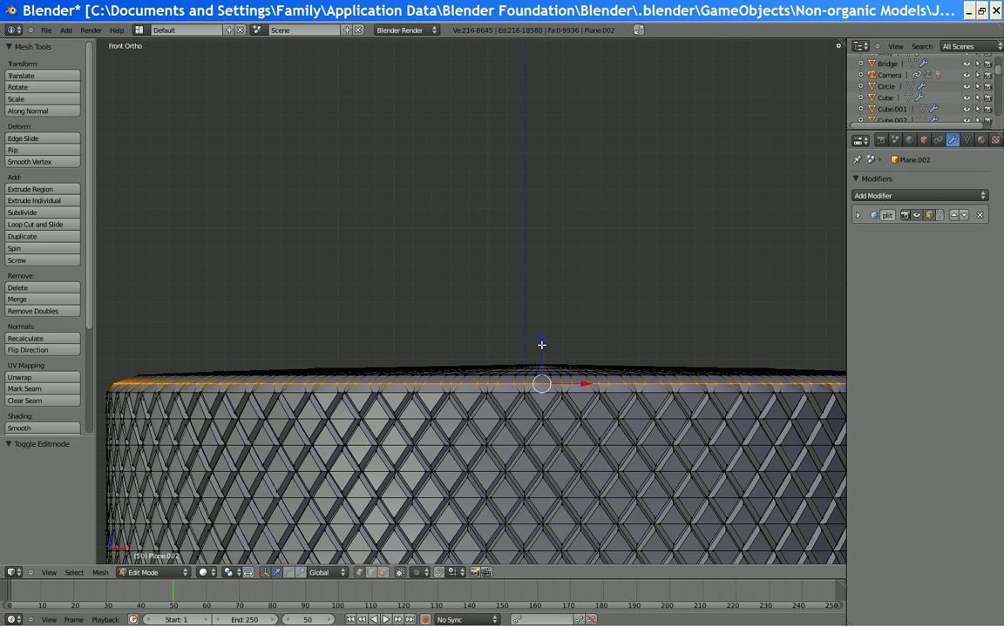
{"action": "mouse_move", "coordinate": [541, 345]}
{"action": "left_mouse_down"}
{"action": "mouse_move", "coordinate": [535, 352]}
{"action": "mouse_move", "coordinate": [554, 360]}
{"action": "left_mouse_up"}
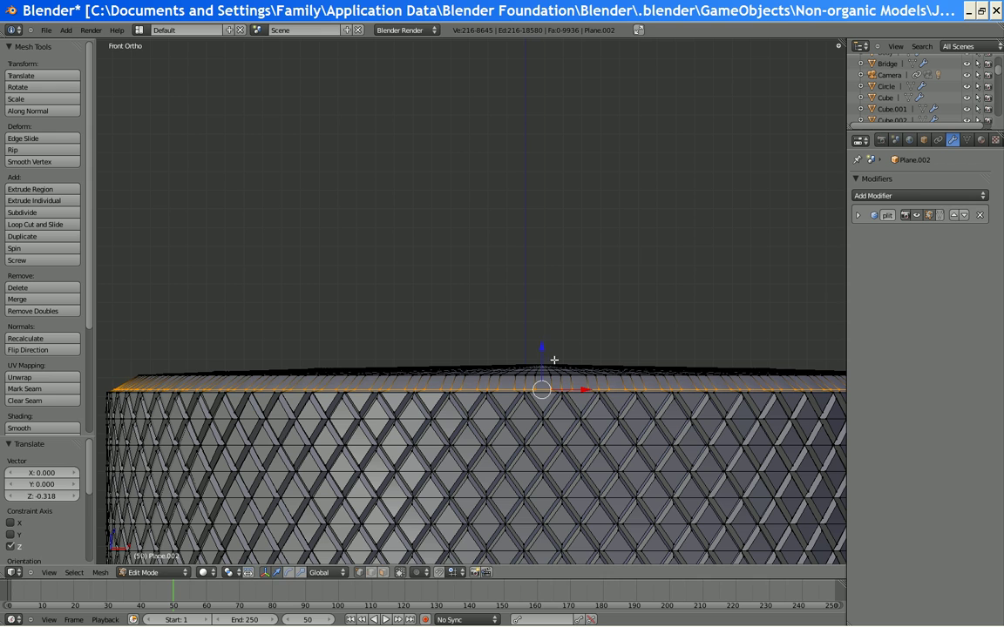
Try widening the top rim loop by 1.012 and scale it back by 0.988
{"action": "key", "text": "s"}
{"action": "left_click", "coordinate": [601, 408]}
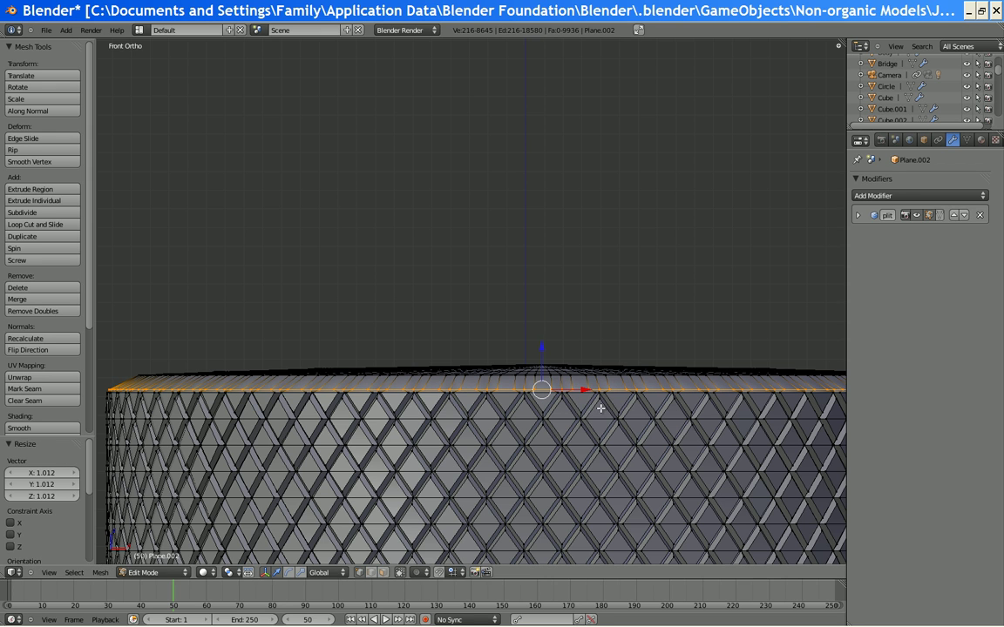
{"action": "key", "text": "s"}
{"action": "left_click", "coordinate": [702, 458]}
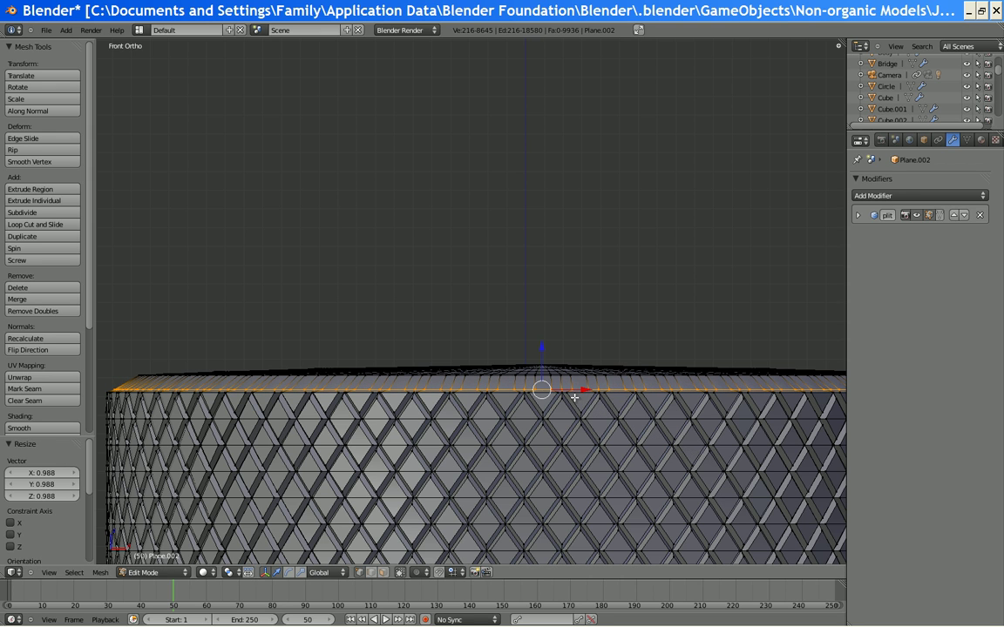
Add one centred loop cut in the sloped band of the top rim, scale it to round the rim, and check it in Object Mode
{"action": "key", "text": "a"}
{"action": "left_click", "coordinate": [571, 384]}
{"action": "right_click", "coordinate": [613, 463]}
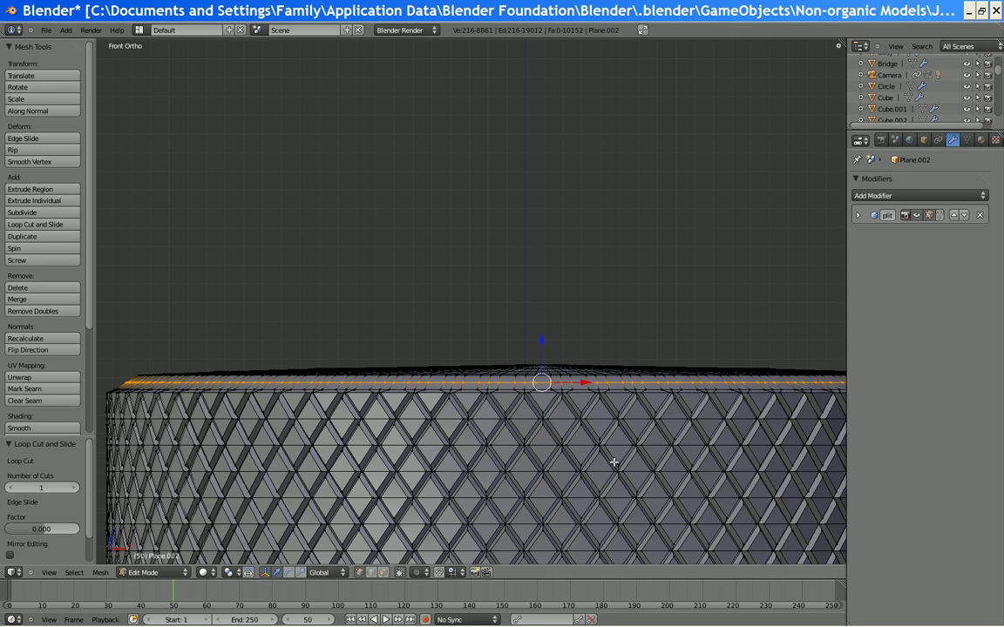
{"action": "key", "text": "s"}
{"action": "left_click", "coordinate": [614, 459]}
{"action": "middle_click_drag", "start_coordinate": [453, 356], "coordinate": [518, 419]}
{"action": "key", "text": "Tab"}
{"action": "scroll", "coordinate": [514, 424], "scroll_direction": "up", "scroll_amount": 2}
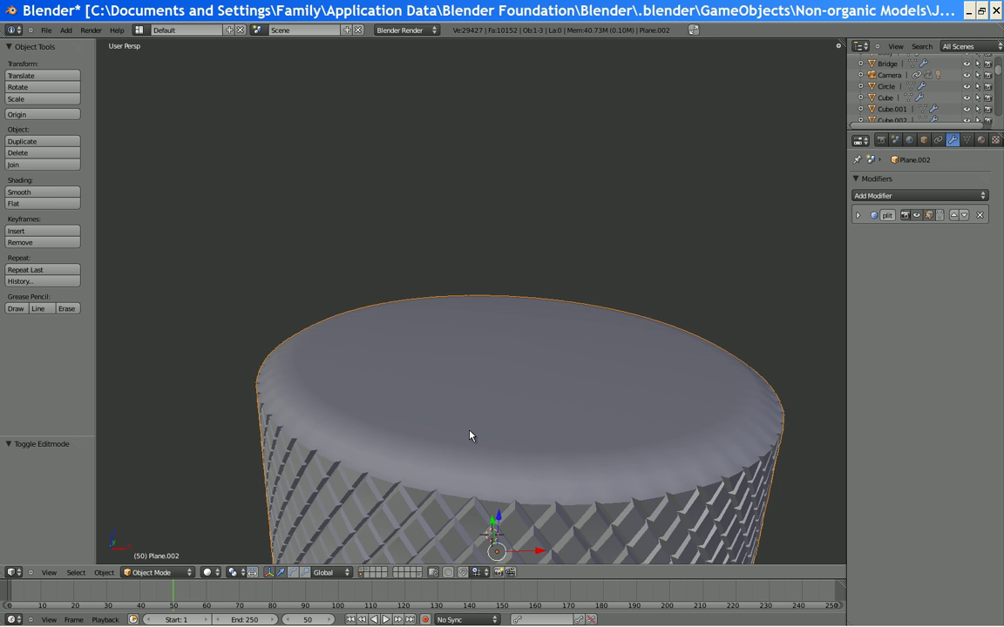
Scale the cap's outer rim loop just above the knurling by 1.007 in Edit Mode and return to Object Mode
{"action": "key", "text": "Tab"}
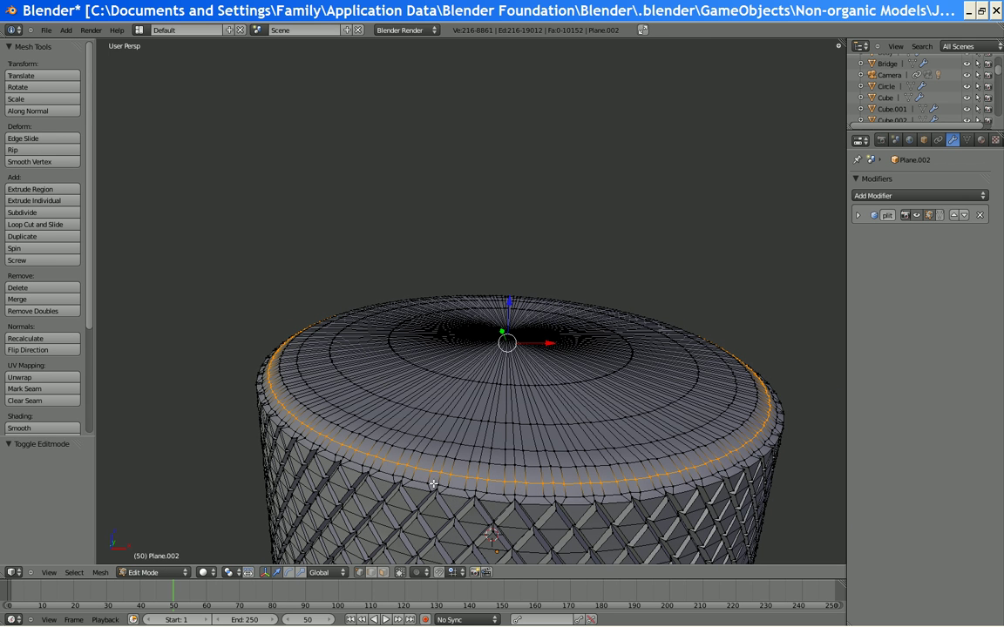
{"action": "right_click", "coordinate": [458, 493], "text": "alt"}
{"action": "key", "text": "s"}
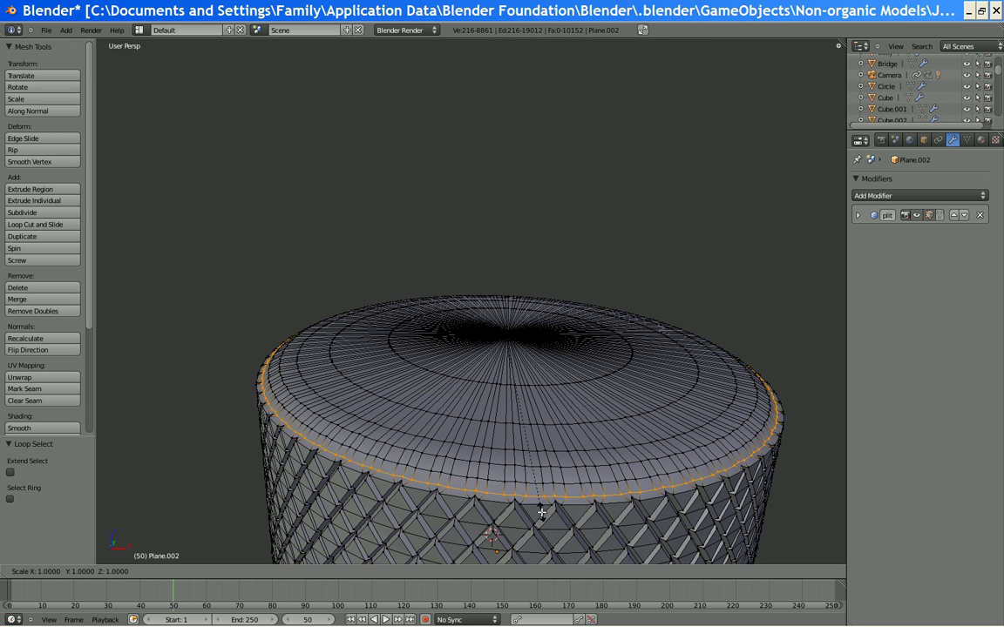
{"action": "right_click", "coordinate": [597, 513]}
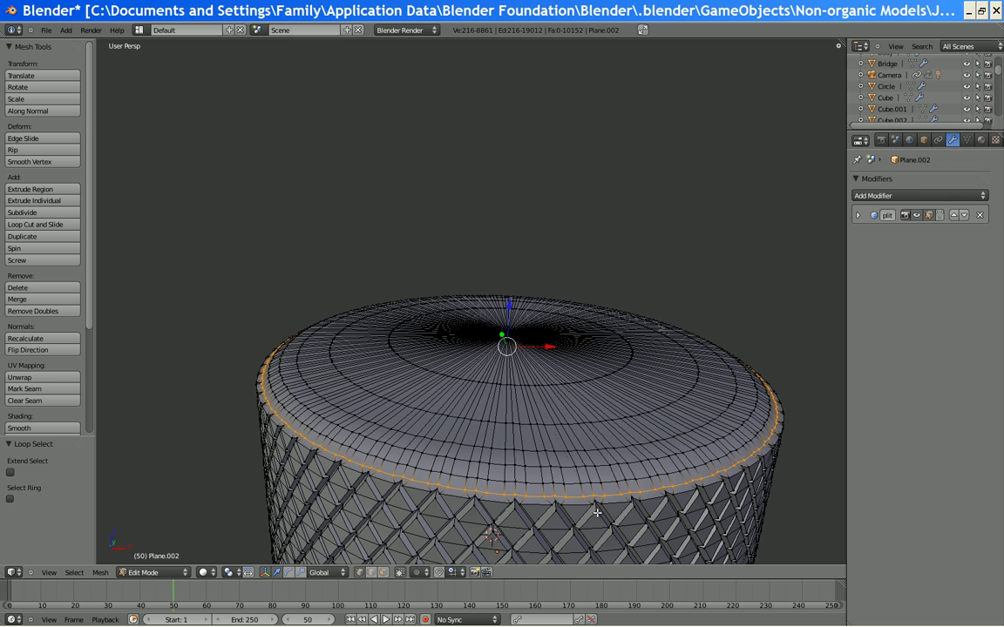
{"action": "key", "text": "s"}
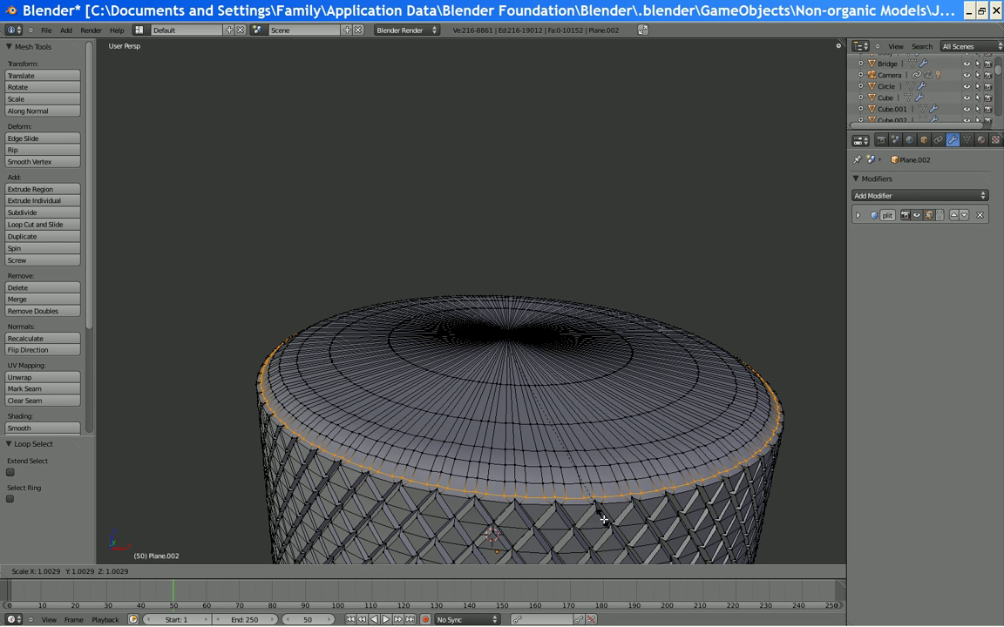
{"action": "left_click", "coordinate": [607, 523]}
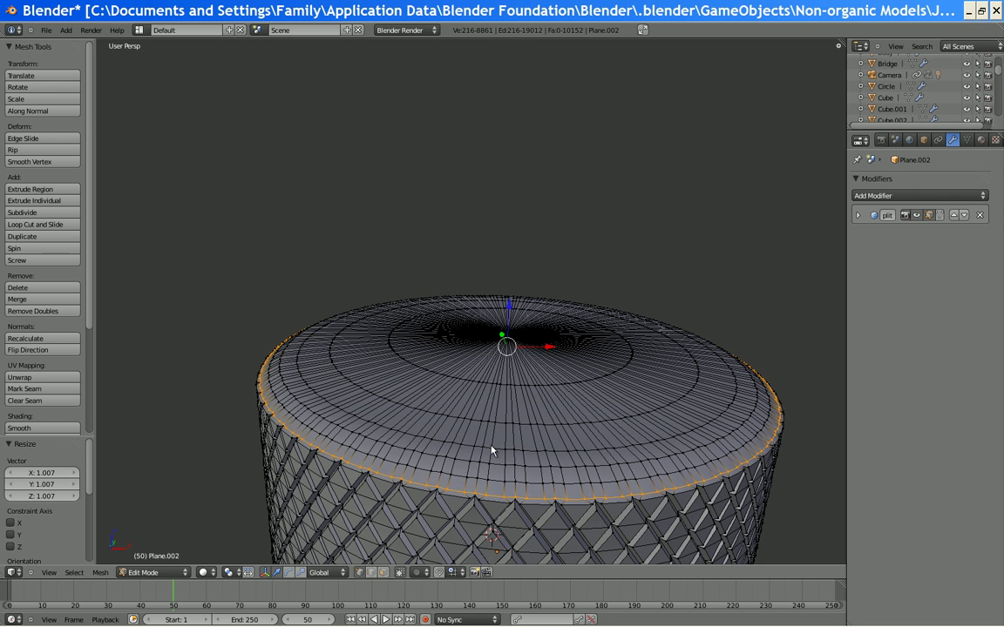
{"action": "key", "text": "Tab"}
Examine the rounded cap and its rim from above, in both Object Mode and Edit Mode
{"action": "scroll", "coordinate": [492, 450], "scroll_direction": "down", "scroll_amount": 5}
{"action": "middle_click_drag", "start_coordinate": [491, 449], "coordinate": [376, 550]}
{"action": "scroll", "coordinate": [417, 437], "scroll_direction": "up", "scroll_amount": 3}
{"action": "key", "text": "Tab"}
{"action": "scroll", "coordinate": [461, 441], "scroll_direction": "up", "scroll_amount": 2}
{"action": "scroll", "coordinate": [399, 500], "scroll_direction": "down", "scroll_amount": 4}
{"action": "key", "text": "Tab"}
{"action": "scroll", "coordinate": [442, 298], "scroll_direction": "down", "scroll_amount": 3}
{"action": "scroll", "coordinate": [529, 472], "scroll_direction": "up", "scroll_amount": 3}
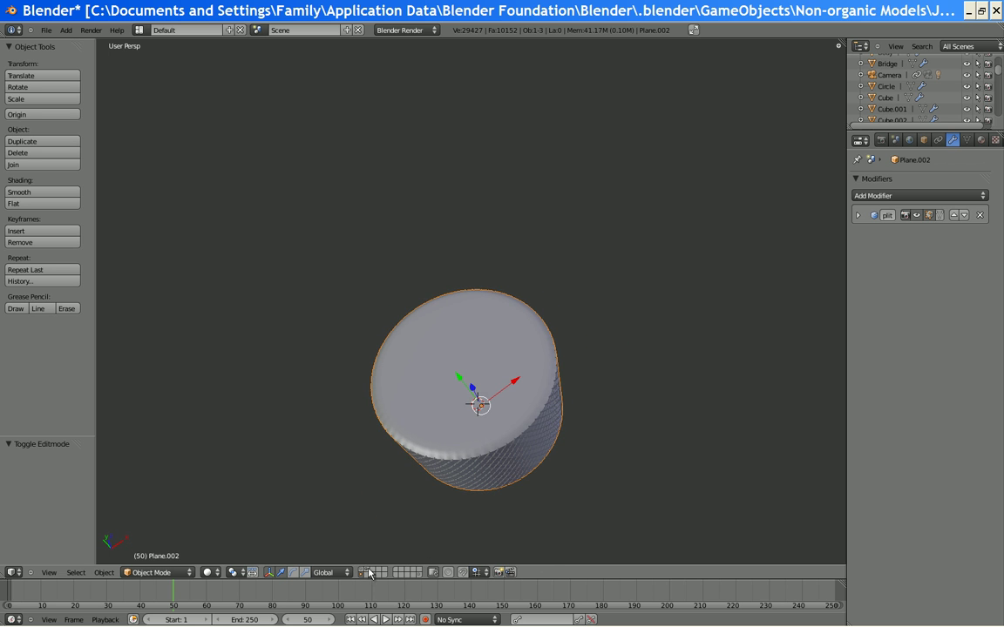
Move the finished knob to the first layer and display that layer together with the guitar
{"action": "key", "text": "m"}
{"action": "left_click", "coordinate": [688, 484]}
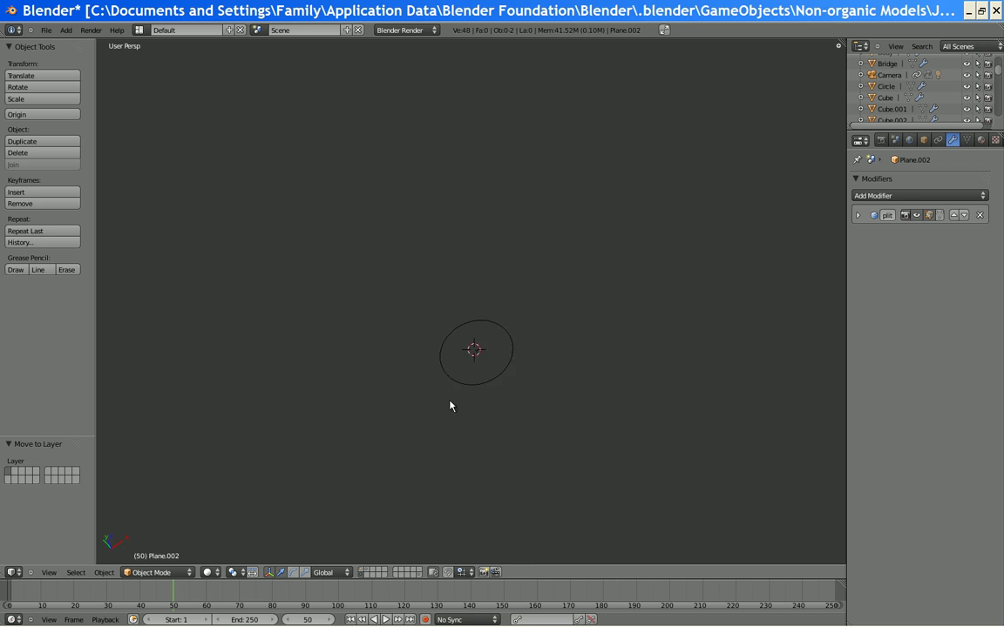
{"action": "left_click", "coordinate": [362, 574]}
{"action": "scroll", "coordinate": [382, 384], "scroll_direction": "down", "scroll_amount": 2}
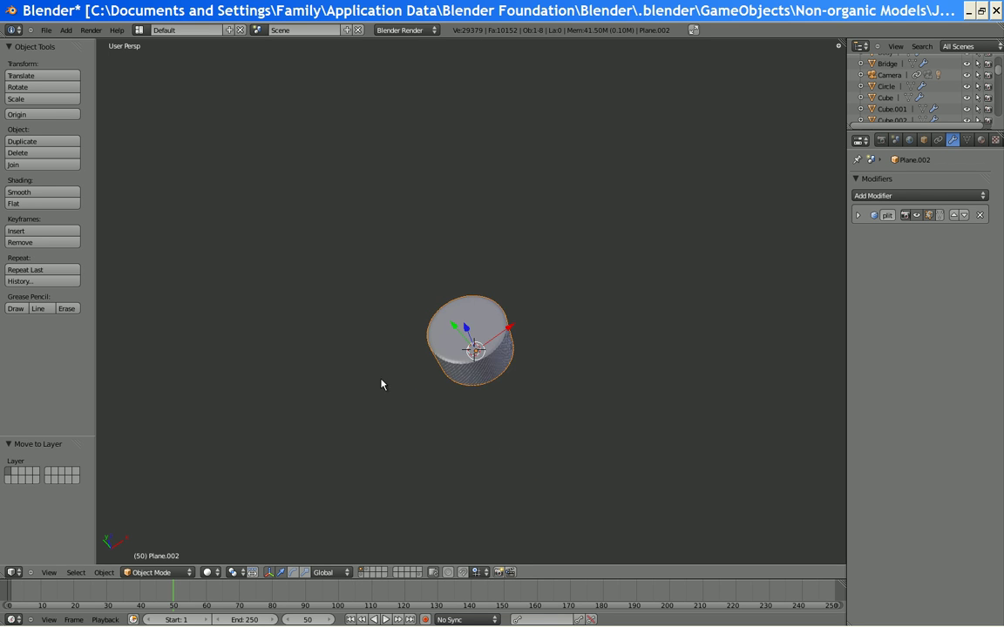
{"action": "scroll", "coordinate": [408, 397], "scroll_direction": "up", "scroll_amount": 3}
{"action": "scroll", "coordinate": [411, 399], "scroll_direction": "down", "scroll_amount": 3}
Shrink the oversized knob roughly toward the guitar's scale and raise it 0.471 along Z
{"action": "middle_click_drag", "start_coordinate": [571, 532], "coordinate": [609, 459]}
{"action": "key", "text": "s"}
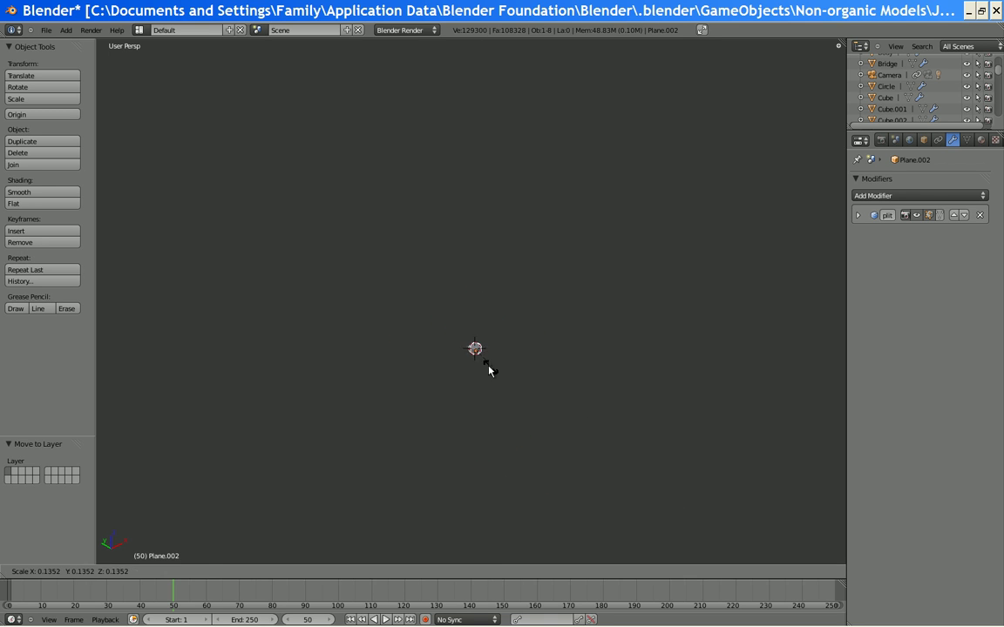
{"action": "left_click", "coordinate": [477, 383]}
{"action": "scroll", "coordinate": [381, 287], "scroll_direction": "up", "scroll_amount": 6}
{"action": "middle_click_drag", "start_coordinate": [454, 280], "coordinate": [506, 350], "text": "shift"}
{"action": "scroll", "coordinate": [385, 347], "scroll_direction": "up", "scroll_amount": 3}
{"action": "scroll", "coordinate": [405, 317], "scroll_direction": "up", "scroll_amount": 4}
{"action": "key", "text": "g"}
{"action": "key", "text": "z"}
{"action": "left_click", "coordinate": [462, 274]}
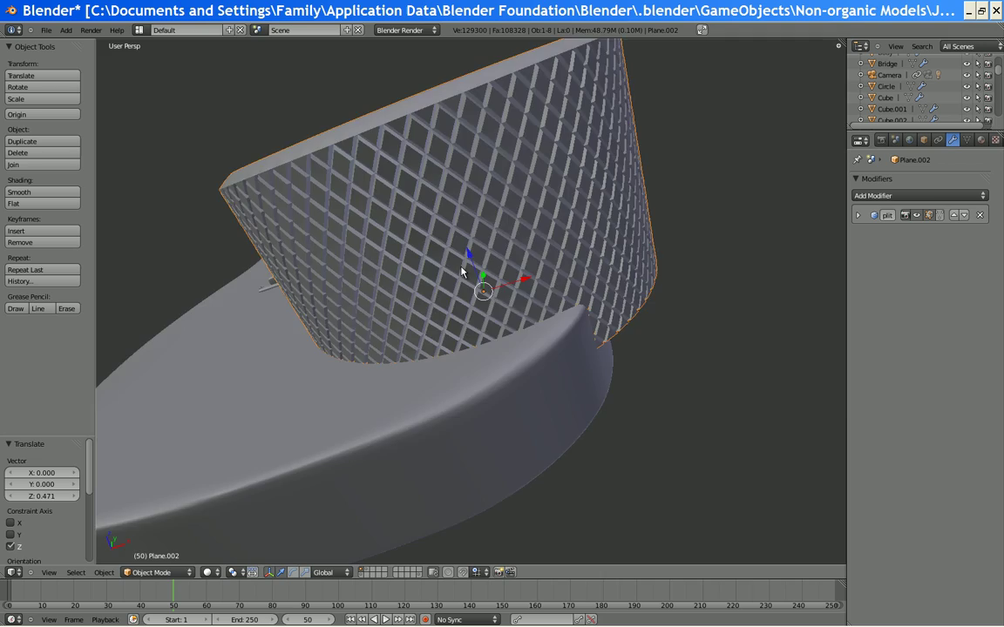
From the front in wireframe, scale the knob down to about 0.17 and move it 0.075 in X and 0.191 in Z above the body
{"action": "key", "text": "KP_1"}
{"action": "key", "text": "KP_Decimal"}
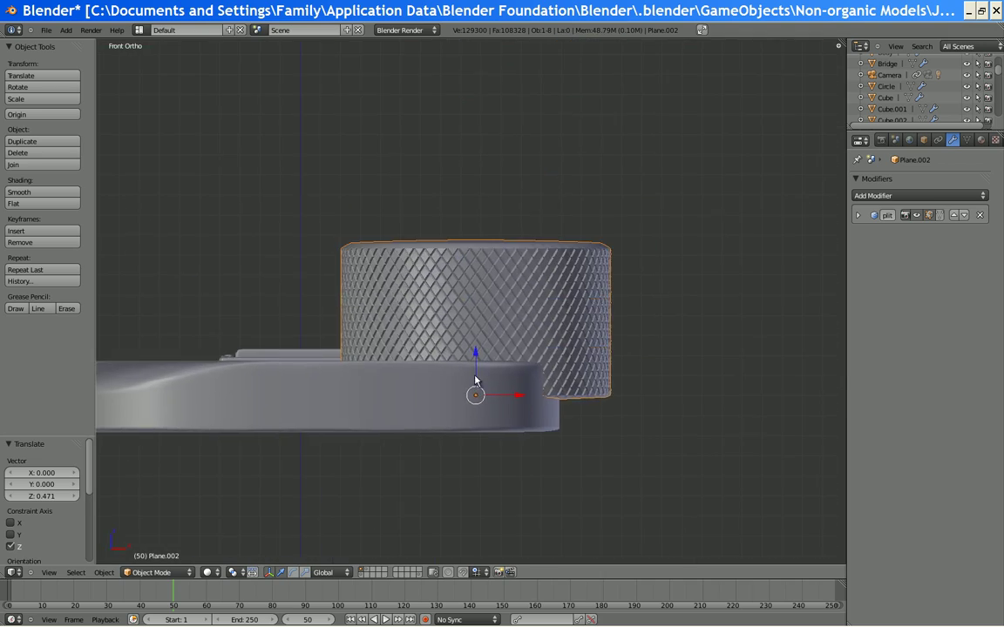
{"action": "key", "text": "z"}
{"action": "key", "text": "s"}
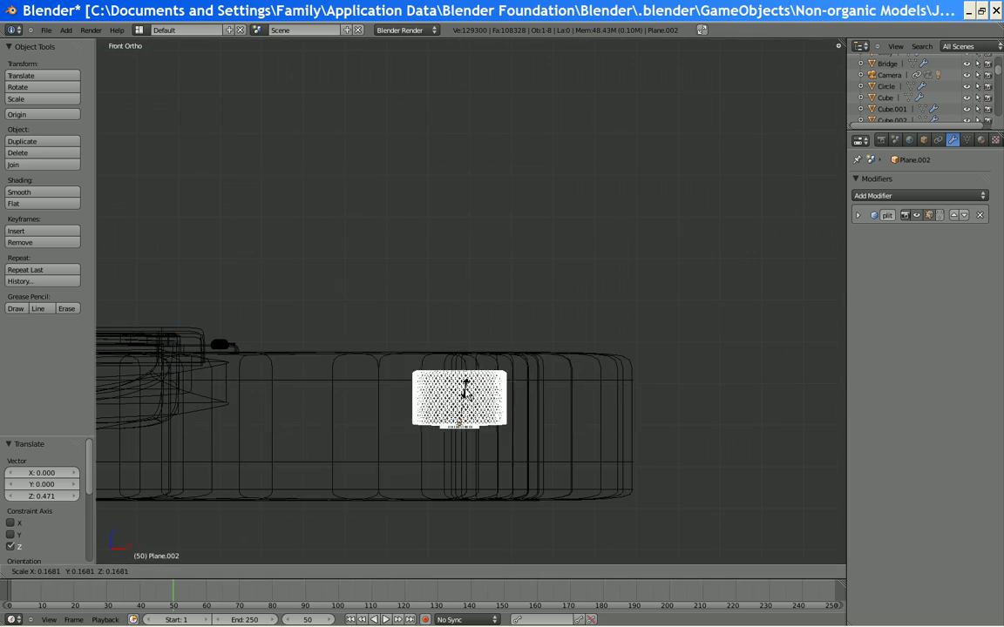
{"action": "left_click", "coordinate": [459, 388]}
{"action": "key", "text": "g"}
{"action": "left_click", "coordinate": [526, 352]}
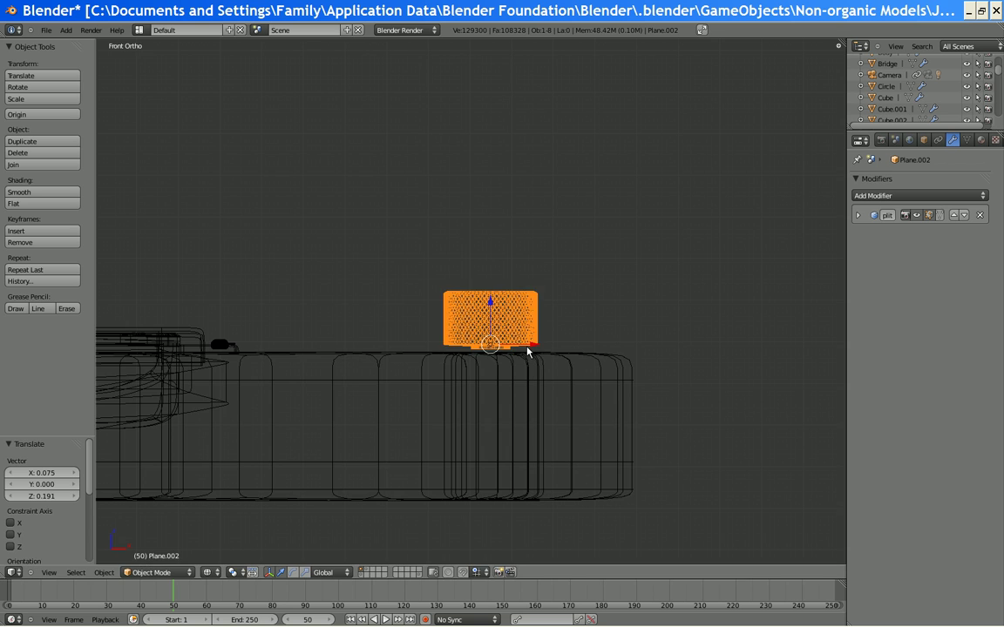
From the top view, scale the knob by 0.728 and move it -0.081 in X and -0.003 in Y onto the reference's lower knob
{"action": "key", "text": "KP_7"}
{"action": "key", "text": "z"}
{"action": "scroll", "coordinate": [429, 421], "scroll_direction": "down", "scroll_amount": 4}
{"action": "middle_click_drag", "start_coordinate": [476, 383], "coordinate": [554, 193], "text": "shift"}
{"action": "middle_click_drag", "start_coordinate": [586, 413], "coordinate": [515, 213], "text": "shift"}
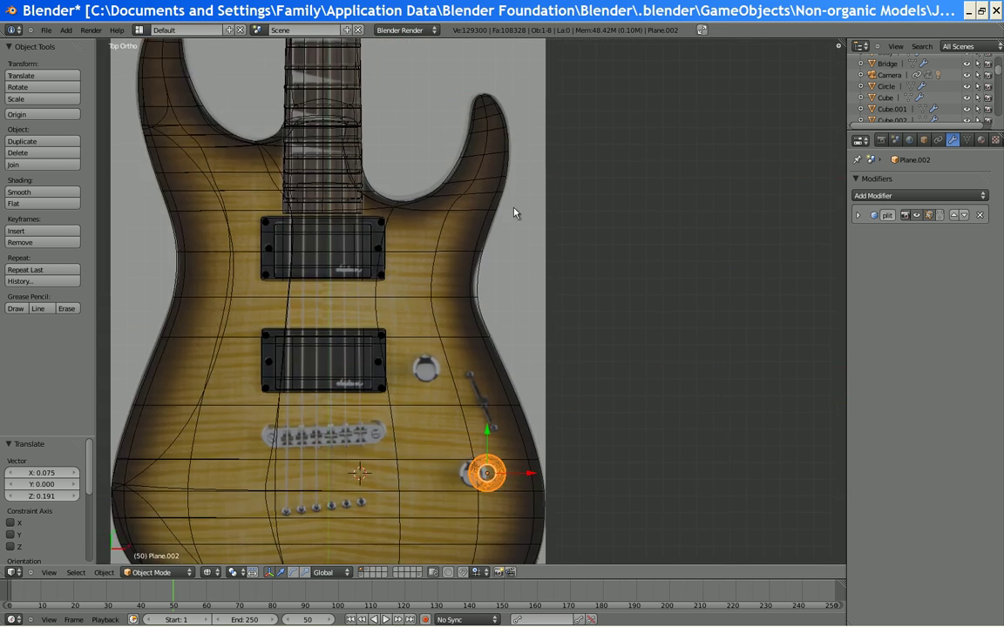
{"action": "scroll", "coordinate": [521, 436], "scroll_direction": "up", "scroll_amount": 3}
{"action": "middle_click_drag", "start_coordinate": [522, 446], "coordinate": [452, 200], "text": "shift"}
{"action": "scroll", "coordinate": [454, 389], "scroll_direction": "up", "scroll_amount": 4}
{"action": "scroll", "coordinate": [523, 297], "scroll_direction": "up", "scroll_amount": 3}
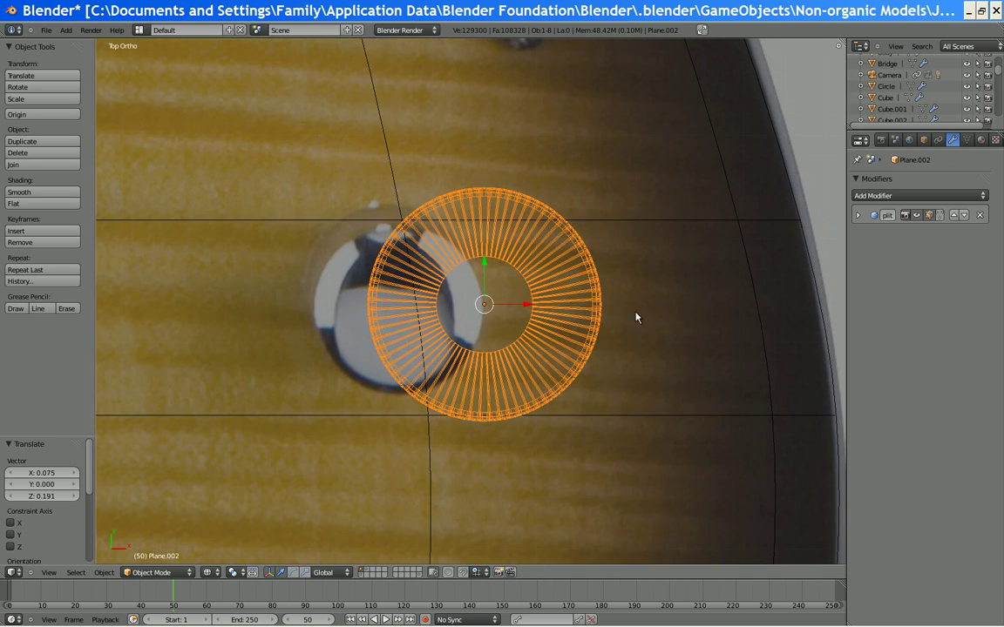
{"action": "key", "text": "s"}
{"action": "left_click", "coordinate": [596, 312]}
{"action": "key", "text": "g"}
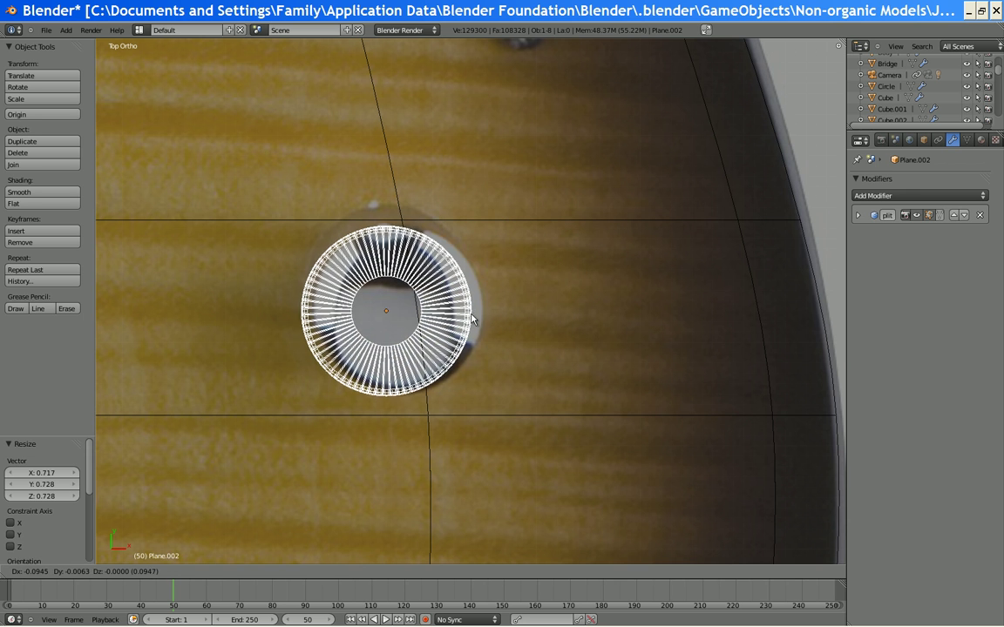
{"action": "left_click", "coordinate": [475, 305]}
{"action": "scroll", "coordinate": [450, 263], "scroll_direction": "down", "scroll_amount": 1}
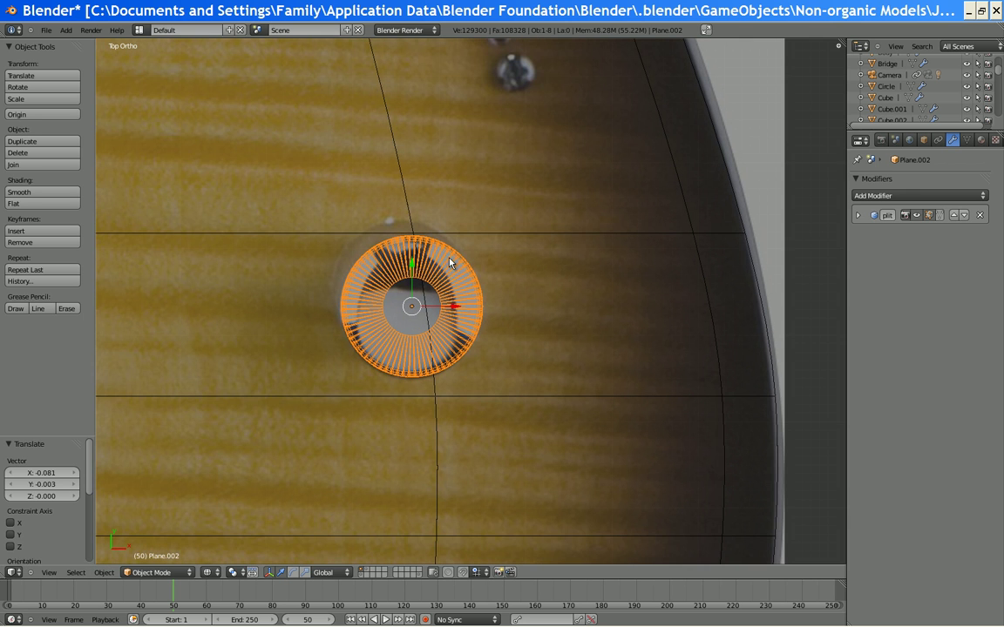
From the right view, lower the knob 0.015 along Z so it sits on the guitar body's surface
{"action": "key", "text": "KP_3"}
{"action": "key", "text": "g"}
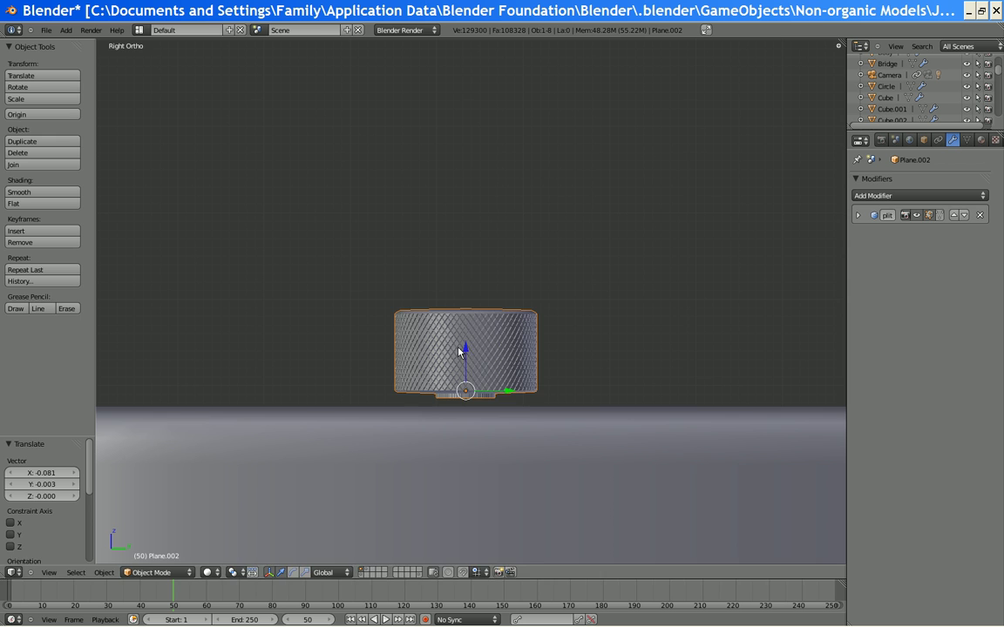
{"action": "key", "text": "z"}
{"action": "left_click", "coordinate": [459, 363]}
{"action": "middle_click_drag", "start_coordinate": [524, 333], "coordinate": [293, 334], "text": "shift"}
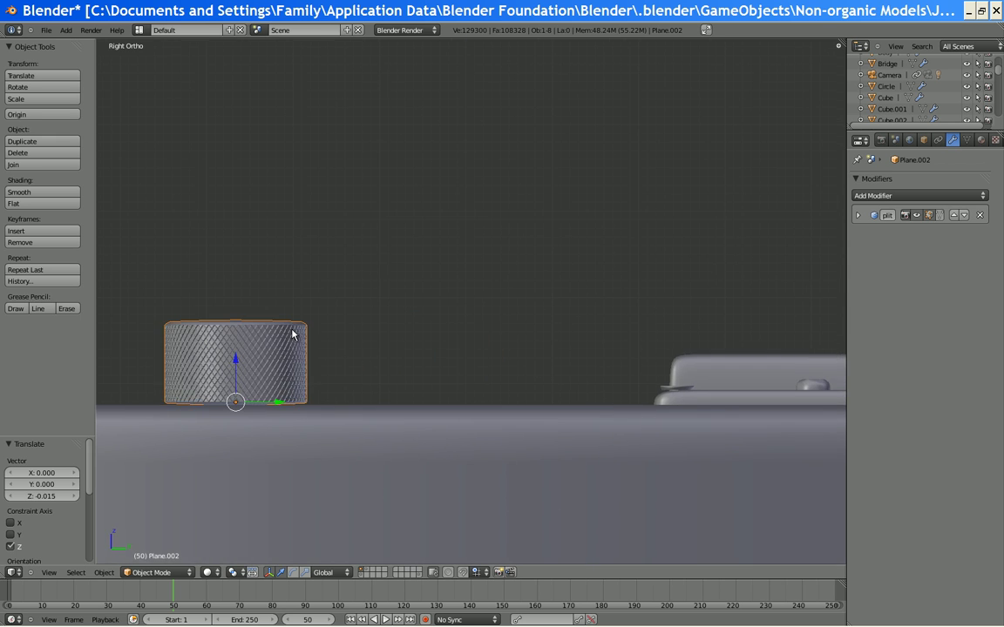
Duplicate the knob in the top view and offset the copy -0.286 in X and 0.623 in Y onto the reference's upper knob
{"action": "key", "text": "KP_7"}
{"action": "scroll", "coordinate": [406, 355], "scroll_direction": "down", "scroll_amount": 3}
{"action": "scroll", "coordinate": [431, 475], "scroll_direction": "down", "scroll_amount": 2}
{"action": "key", "text": "alt+z"}
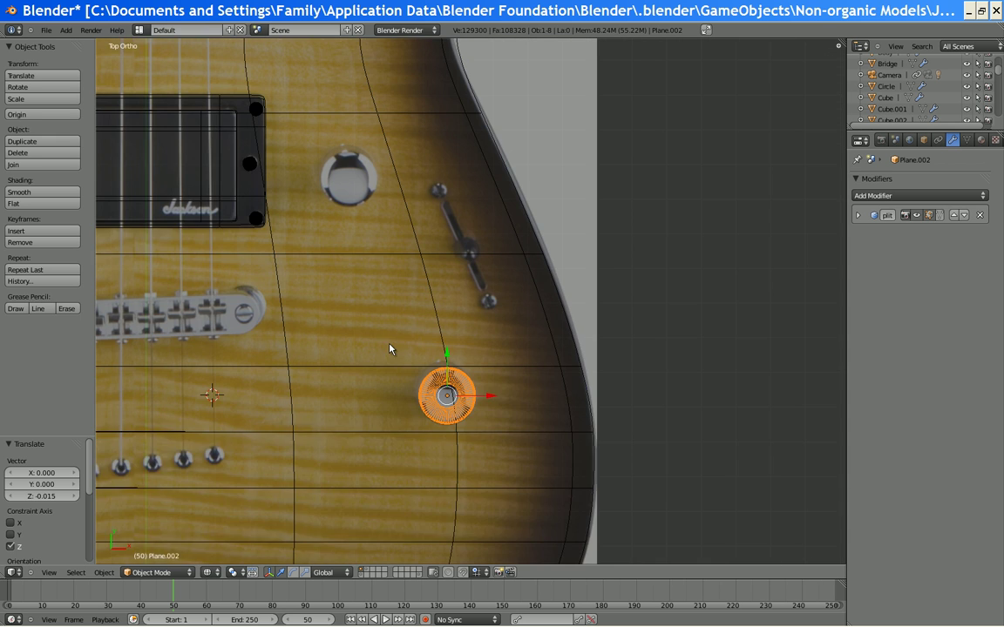
{"action": "key", "text": "shift+d"}
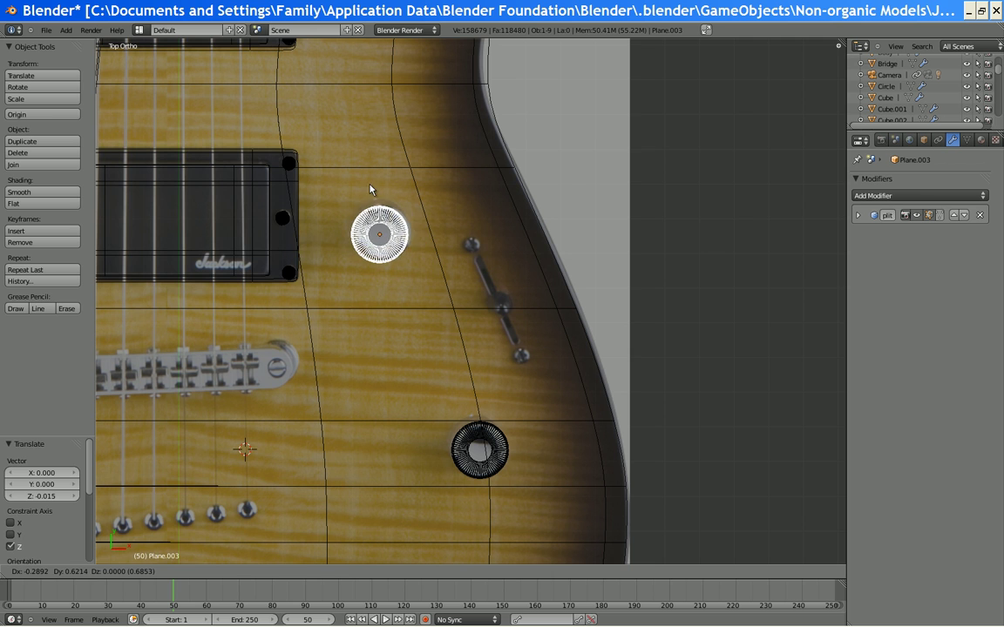
{"action": "left_click", "coordinate": [373, 191]}
{"action": "scroll", "coordinate": [511, 363], "scroll_direction": "up", "scroll_amount": 3}
{"action": "scroll", "coordinate": [507, 388], "scroll_direction": "down", "scroll_amount": 6}
{"action": "scroll", "coordinate": [507, 399], "scroll_direction": "up", "scroll_amount": 4}
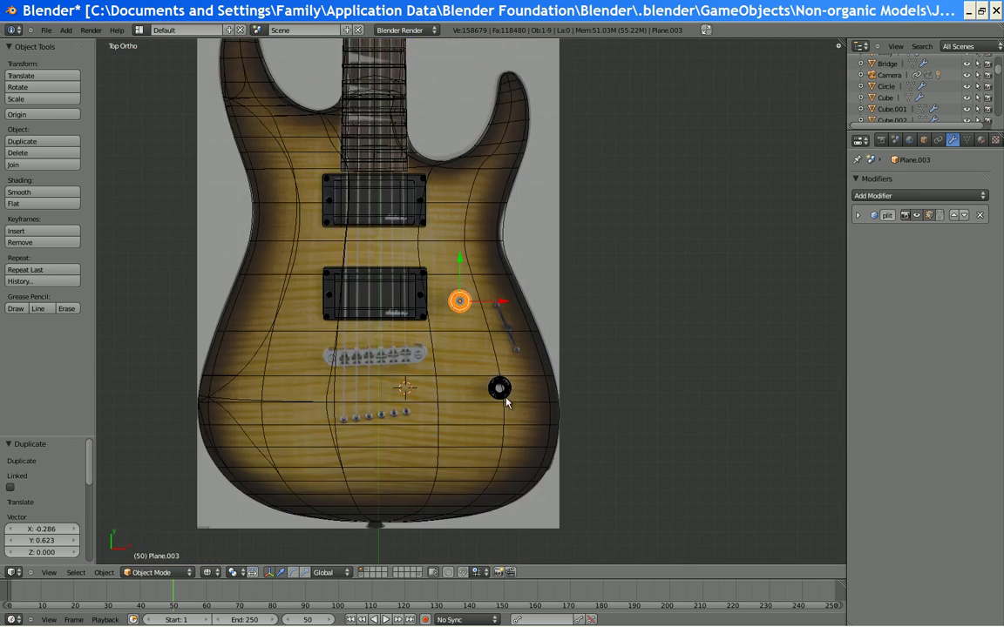
Switch to solid shading, select the body, and examine both knobs' fit on its surface from several angles
{"action": "middle_click_drag", "start_coordinate": [507, 398], "coordinate": [430, 333]}
{"action": "scroll", "coordinate": [393, 357], "scroll_direction": "down", "scroll_amount": 4}
{"action": "key", "text": "Tab"}
{"action": "scroll", "coordinate": [366, 379], "scroll_direction": "down", "scroll_amount": 1}
{"action": "key", "text": "Tab"}
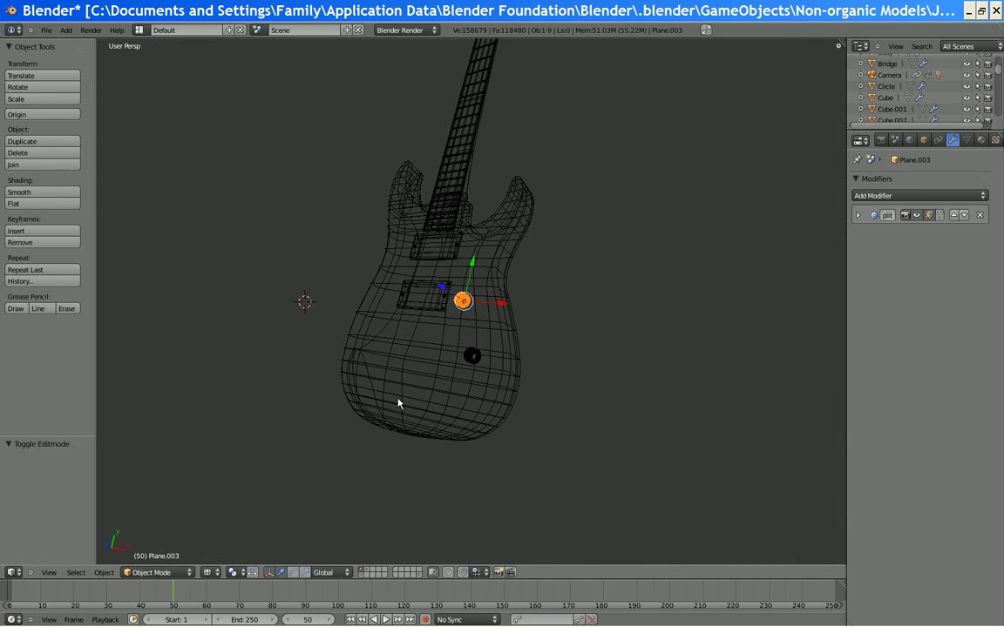
{"action": "key", "text": "z"}
{"action": "mouse_move", "coordinate": [399, 403]}
{"action": "middle_mouse_down"}
{"action": "mouse_move", "coordinate": [485, 437]}
{"action": "mouse_move", "coordinate": [650, 403]}
{"action": "mouse_move", "coordinate": [690, 332]}
{"action": "mouse_move", "coordinate": [303, 405]}
{"action": "mouse_move", "coordinate": [663, 360]}
{"action": "middle_mouse_up"}
{"action": "right_click", "coordinate": [486, 438]}
{"action": "scroll", "coordinate": [663, 360], "scroll_direction": "up", "scroll_amount": 5}
{"action": "middle_click_drag", "start_coordinate": [417, 261], "coordinate": [455, 283]}
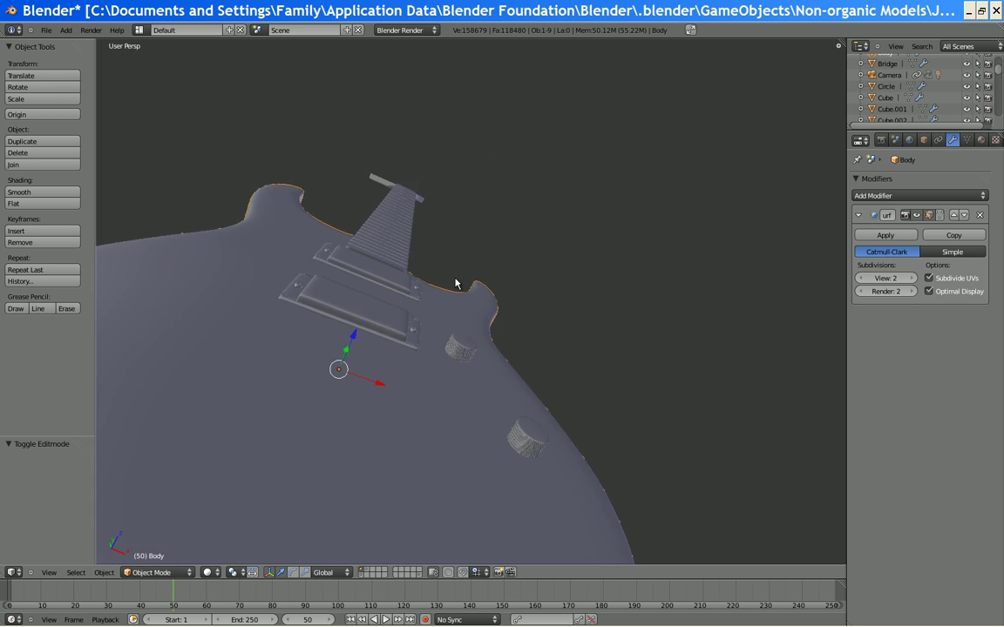
{"action": "scroll", "coordinate": [558, 305], "scroll_direction": "up", "scroll_amount": 3}
{"action": "middle_click_drag", "start_coordinate": [673, 342], "coordinate": [607, 311]}
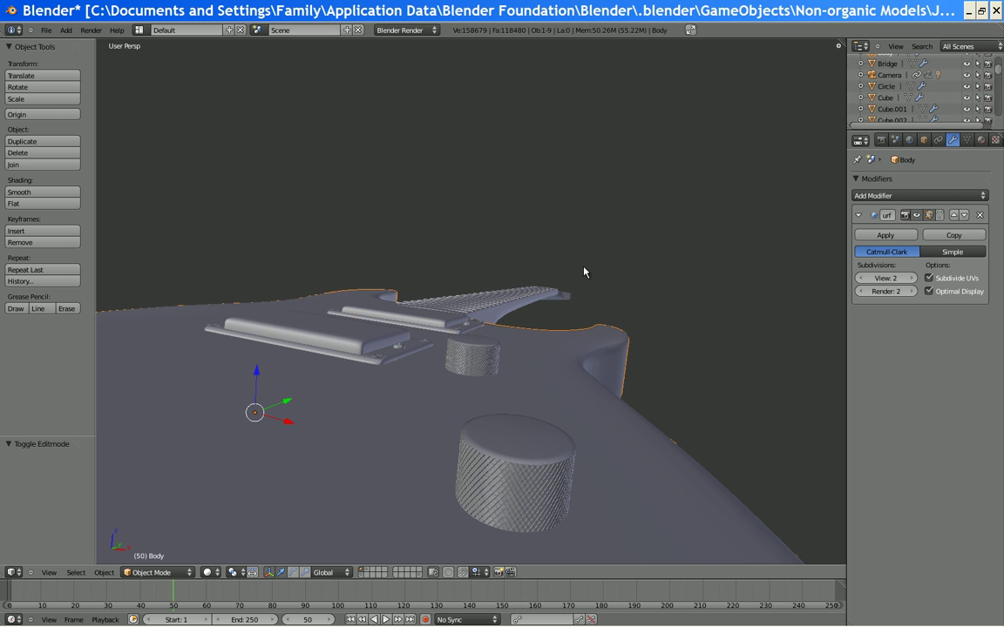